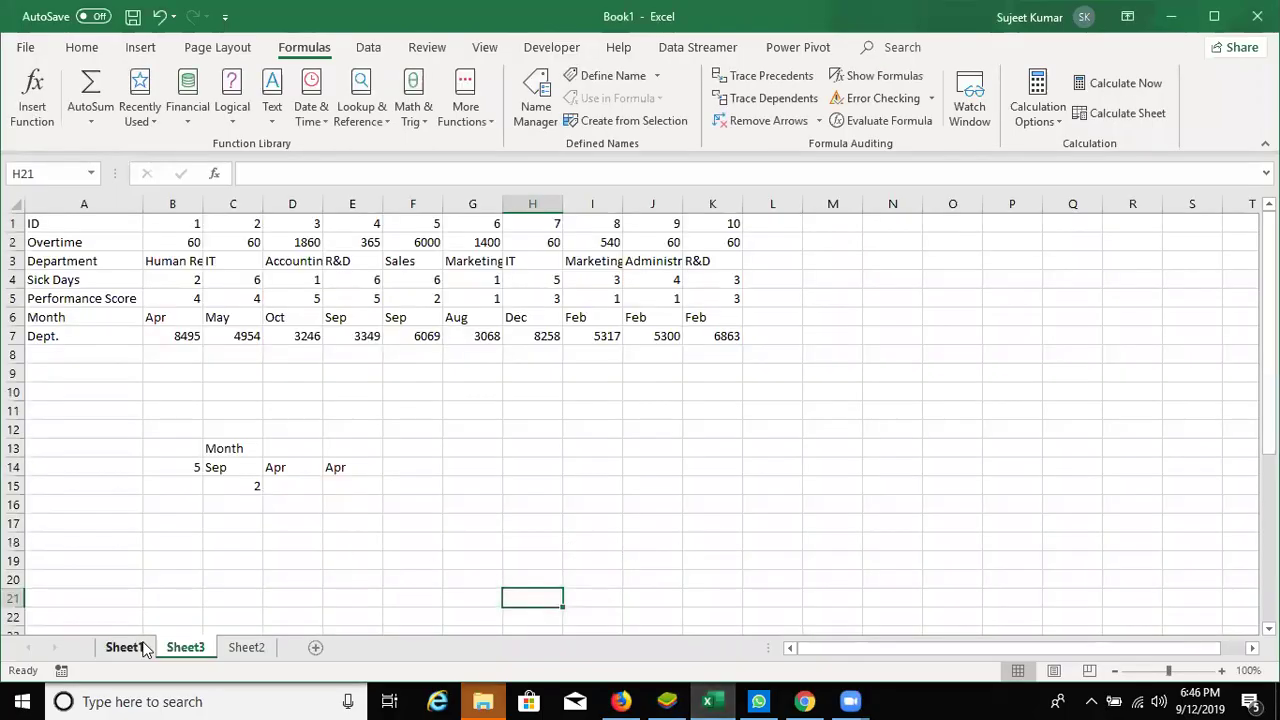
Step: Delete all earlier employee data from Sheet1, leaving a completely blank worksheet
click(145, 647)
click(398, 468)
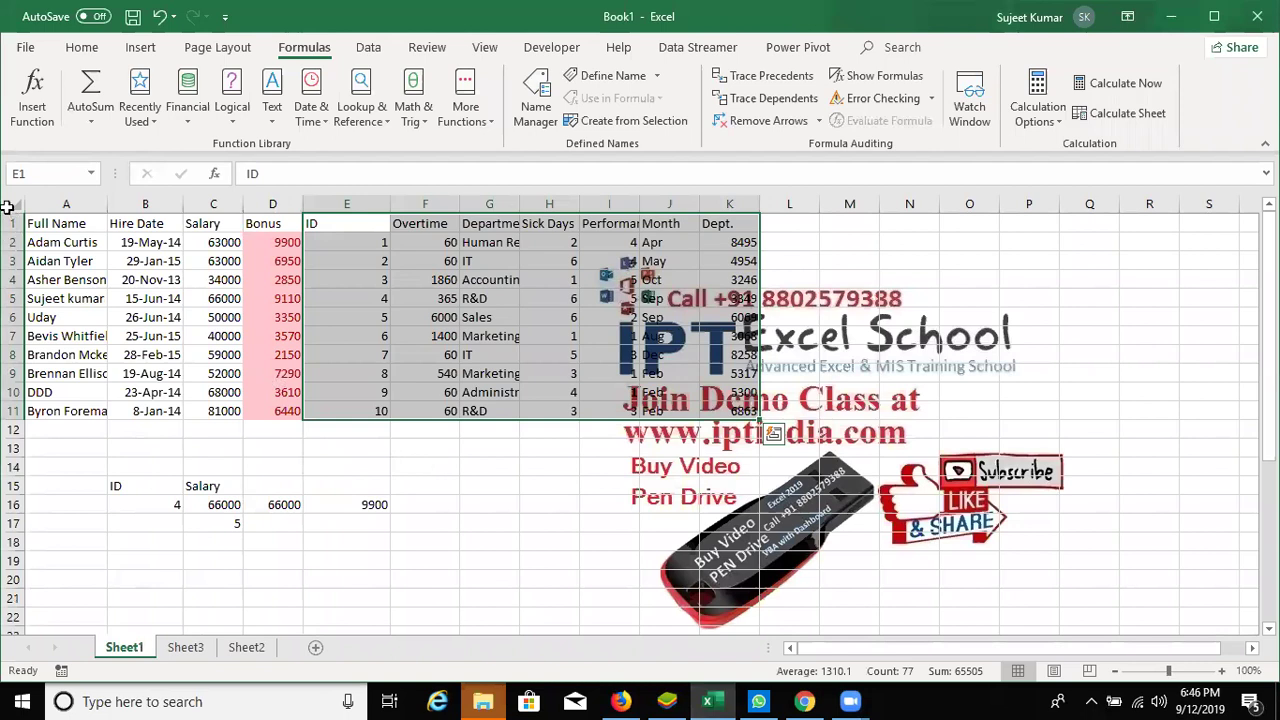
click(15, 210)
key(Delete)
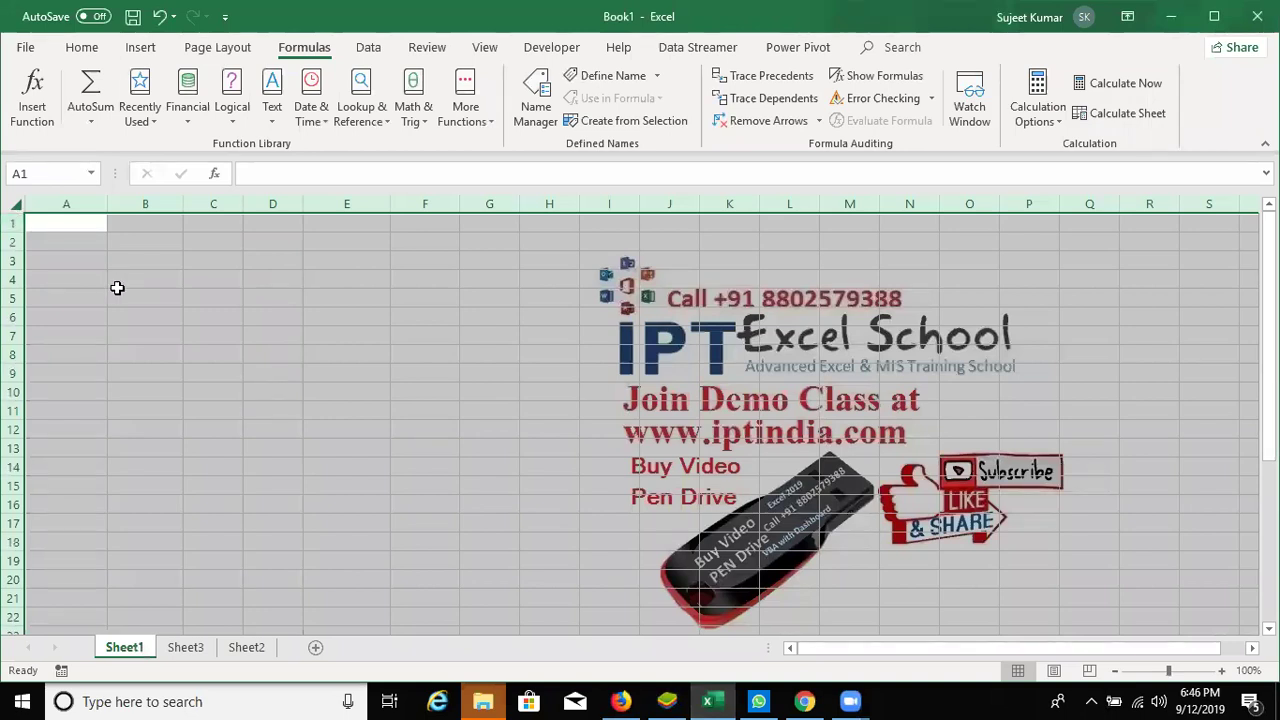
click(100, 287)
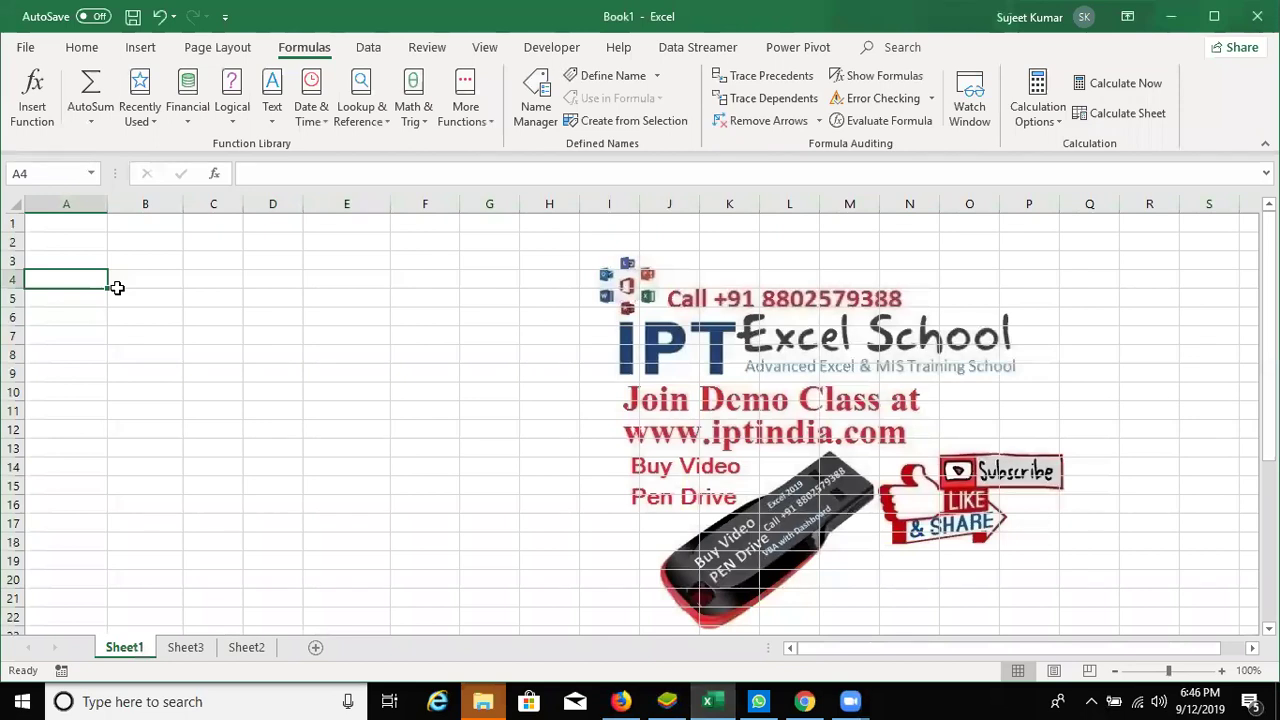
Step: Browse the File > New template gallery of calendars, budgets, tutorials and blank workbook
click(24, 50)
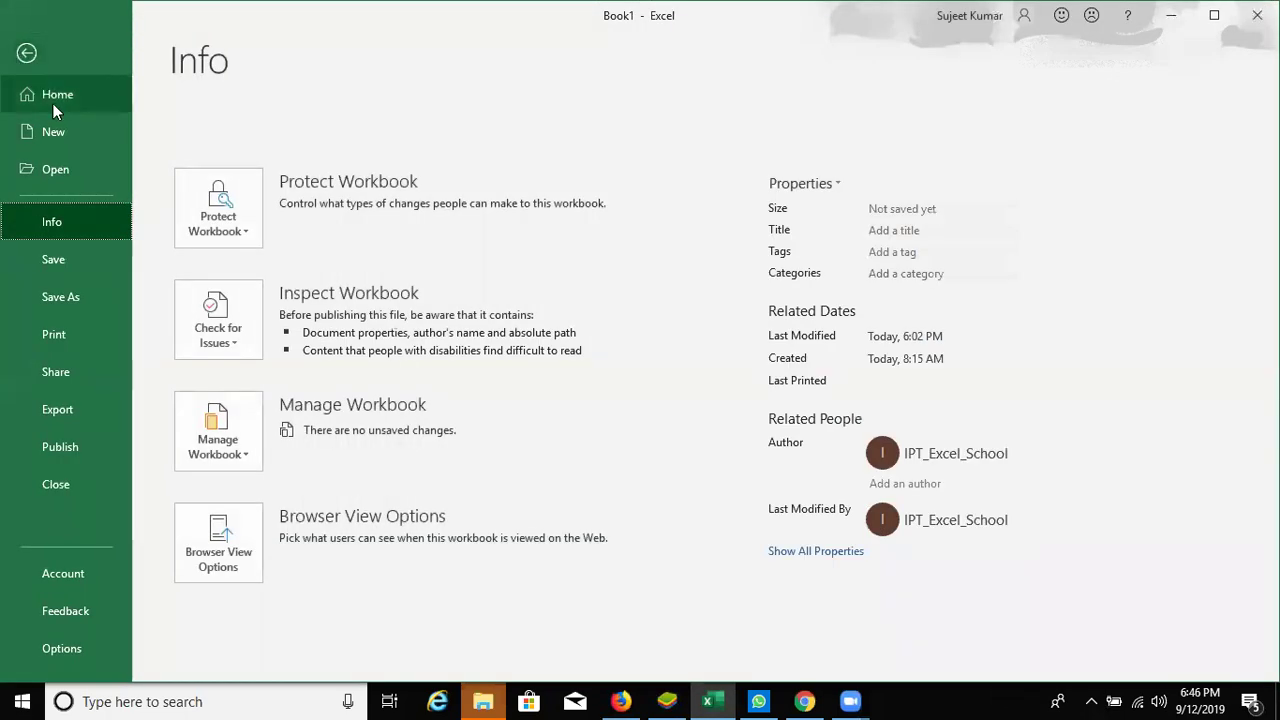
click(60, 130)
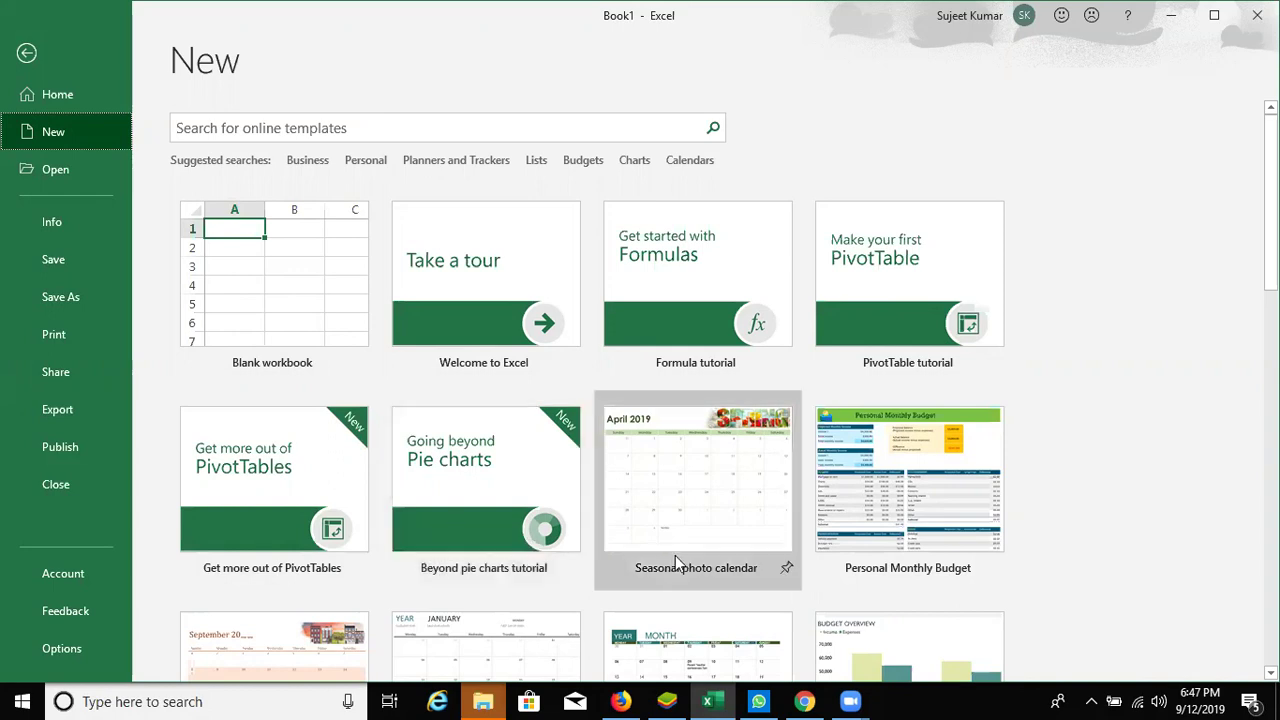
scroll(675, 560, down, 1)
scroll(675, 558, down, 1)
scroll(680, 550, down, 1)
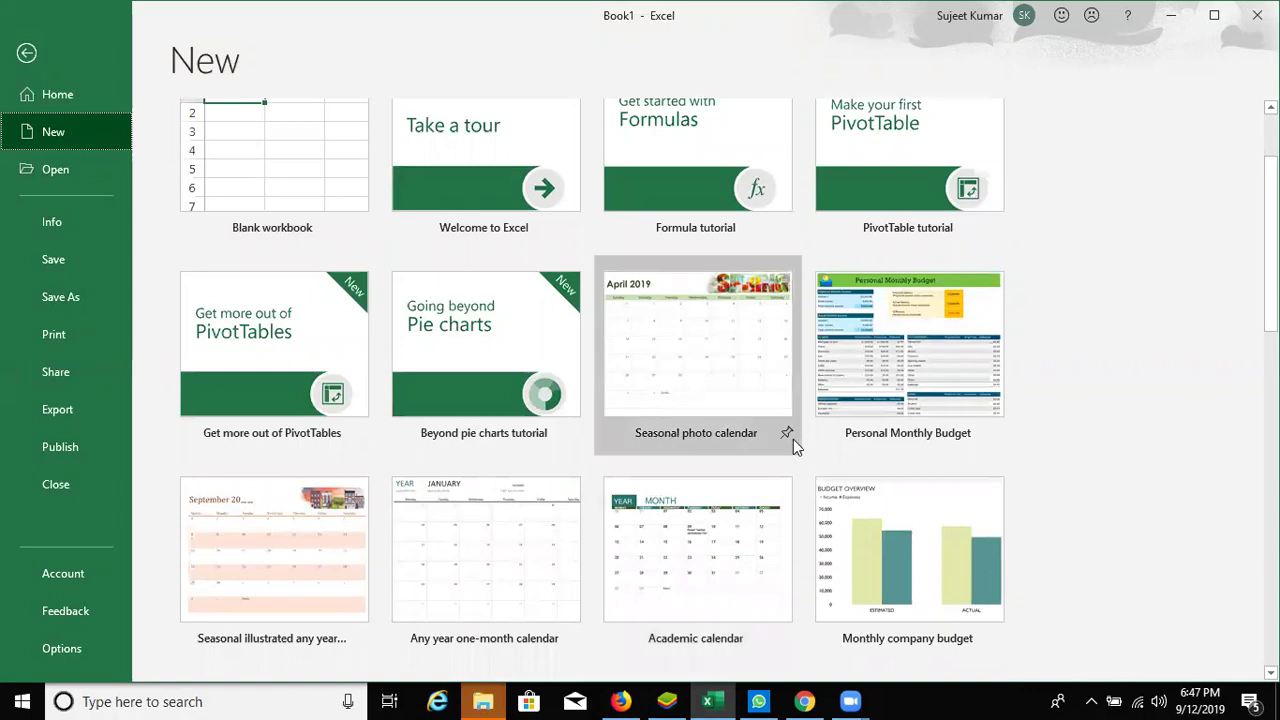
scroll(808, 485, down, 4)
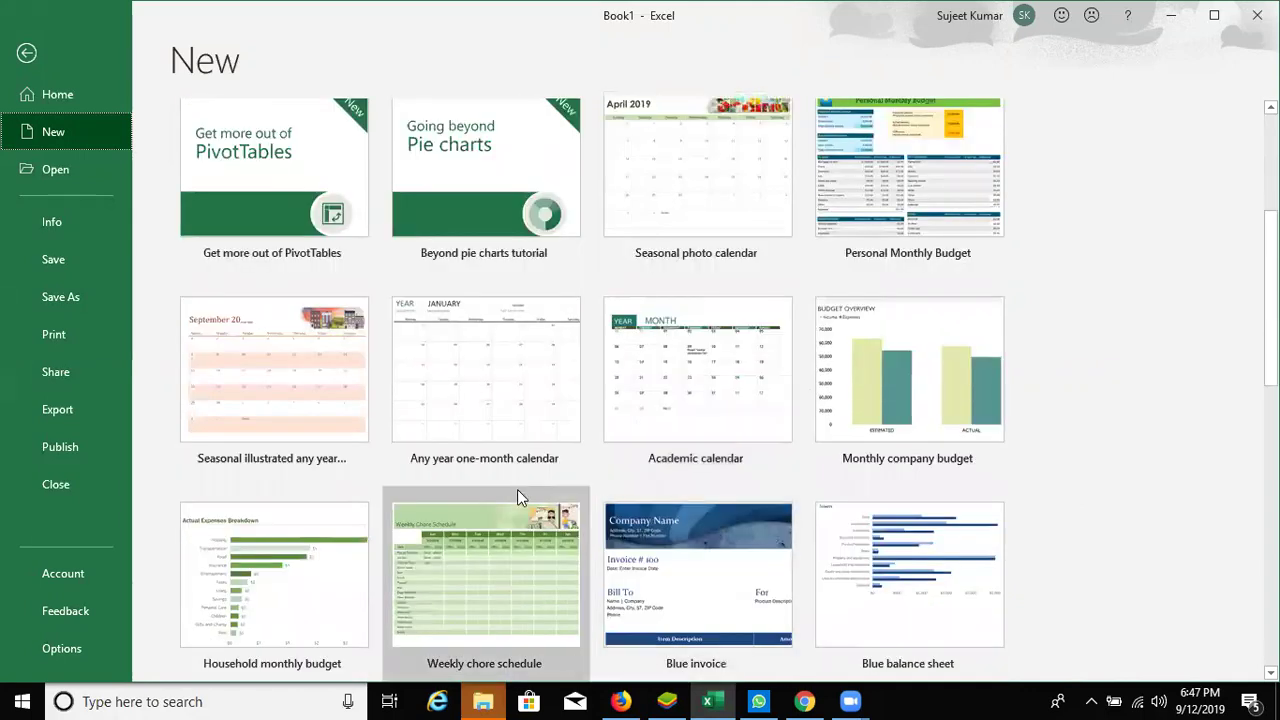
scroll(517, 487, down, 4)
scroll(519, 485, up, 10)
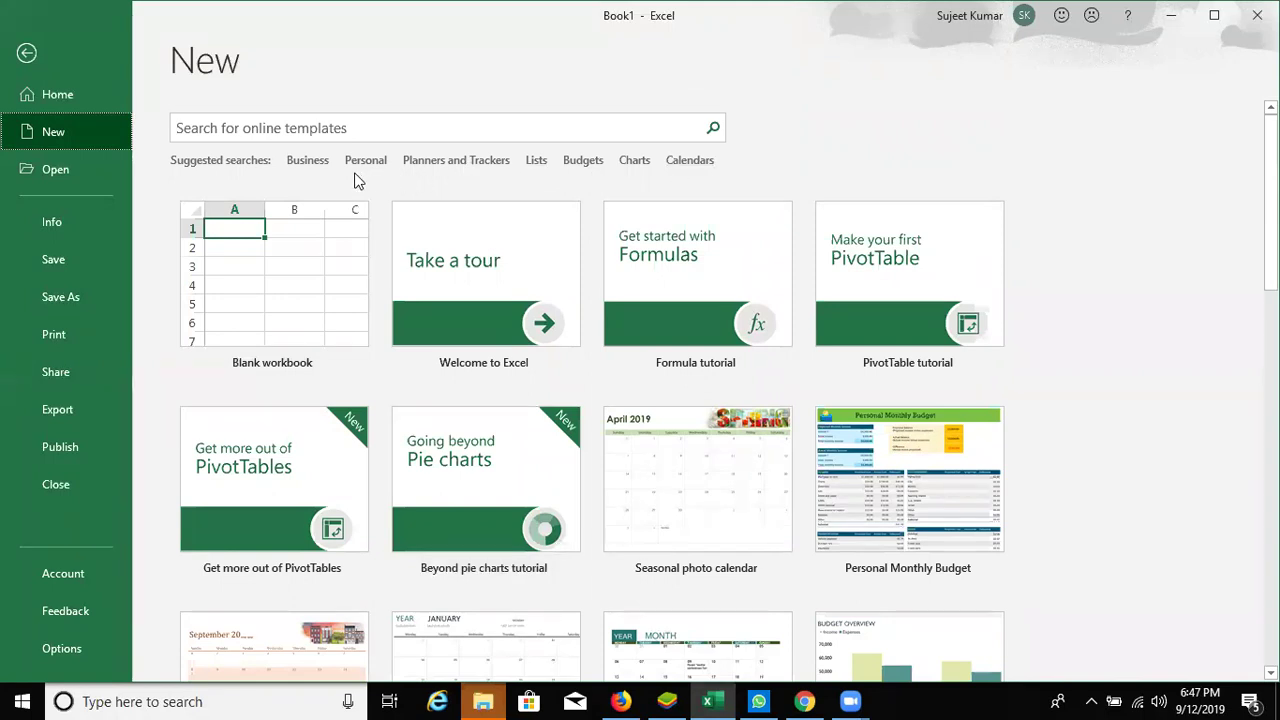
Step: Search the online templates for 'bill' from the Business suggestions
click(313, 165)
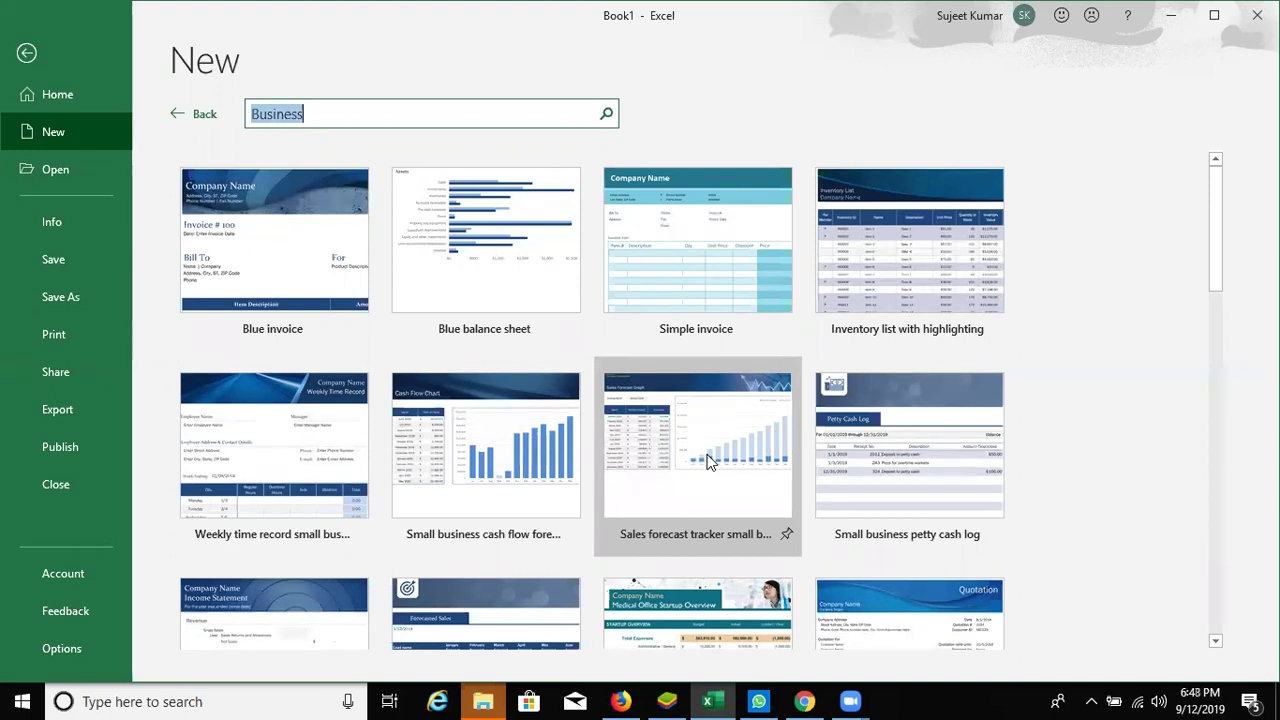
text(bill)
key(Return)
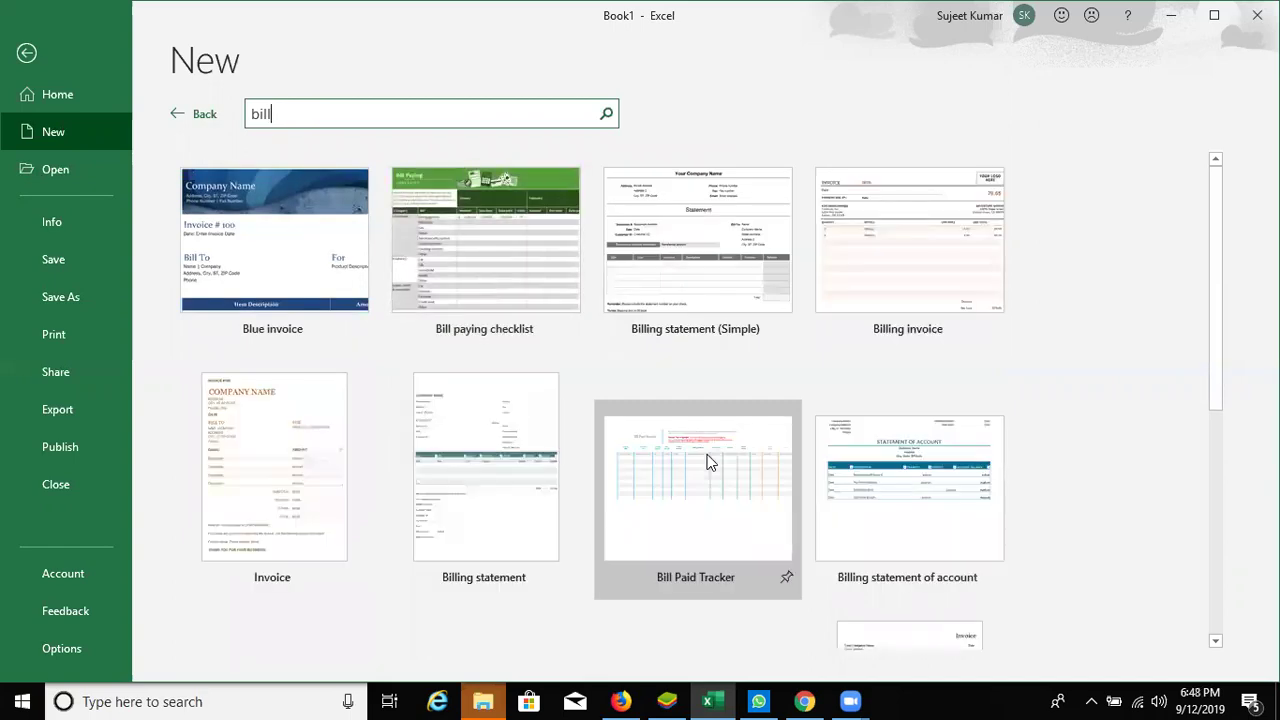
scroll(855, 471, down, 1)
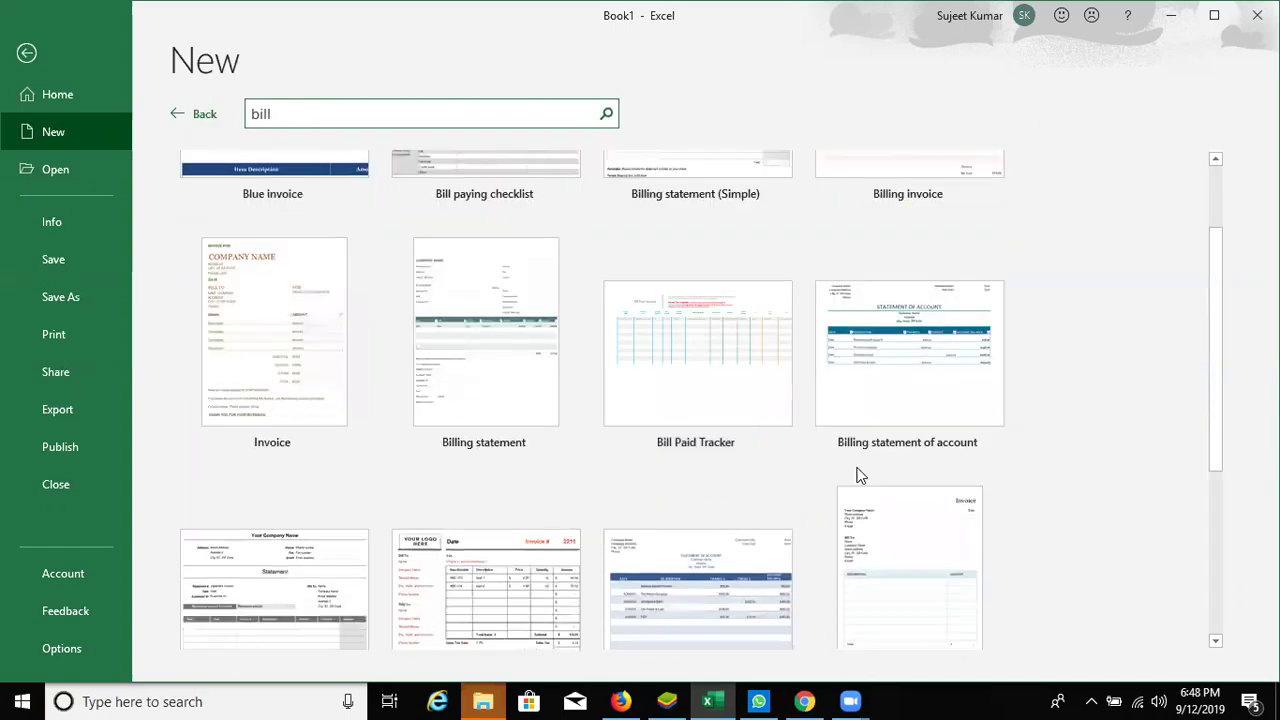
scroll(845, 470, down, 2)
scroll(830, 472, down, 1)
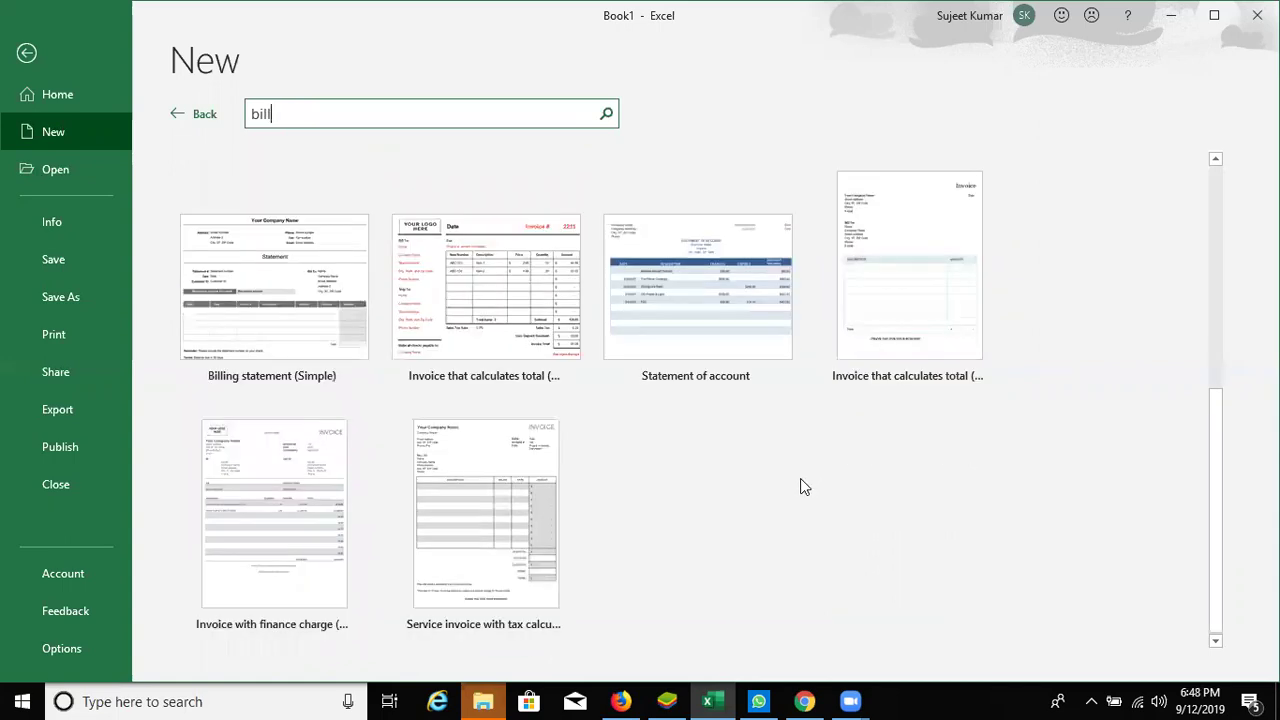
Step: Preview the Invoice with finance charge template from the bill search results
key(Return)
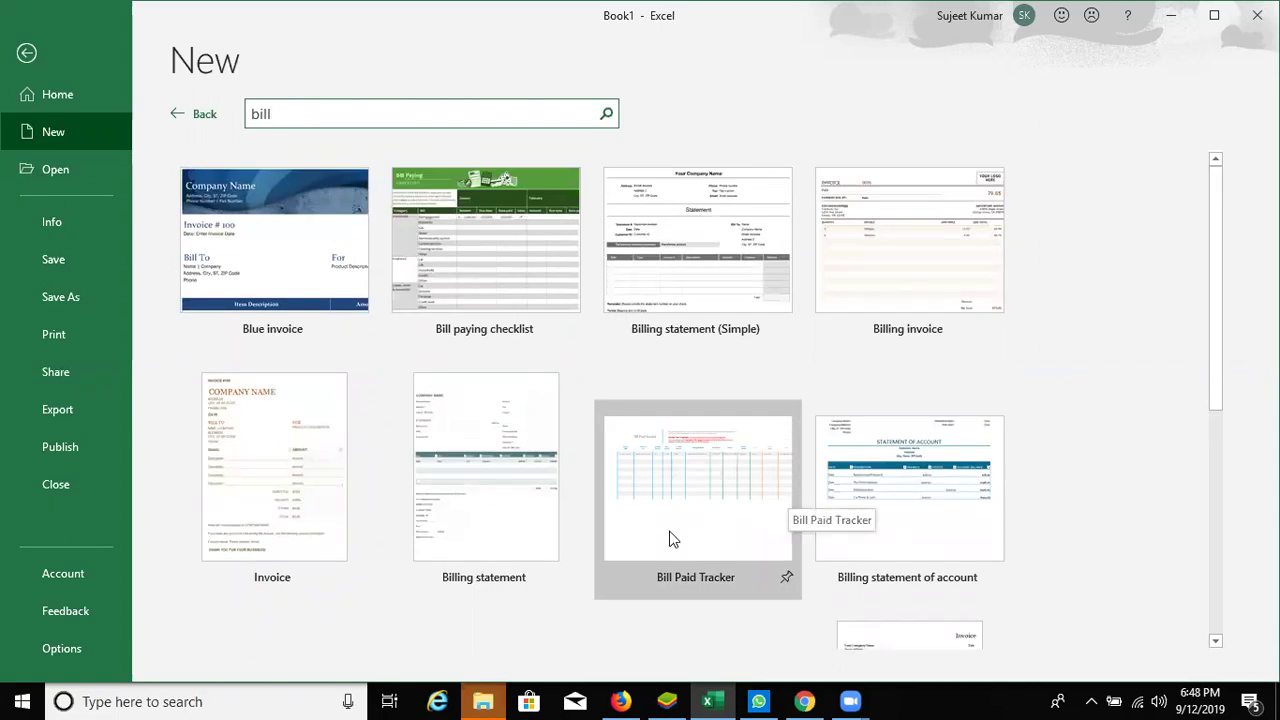
scroll(655, 538, down, 3)
scroll(646, 540, down, 1)
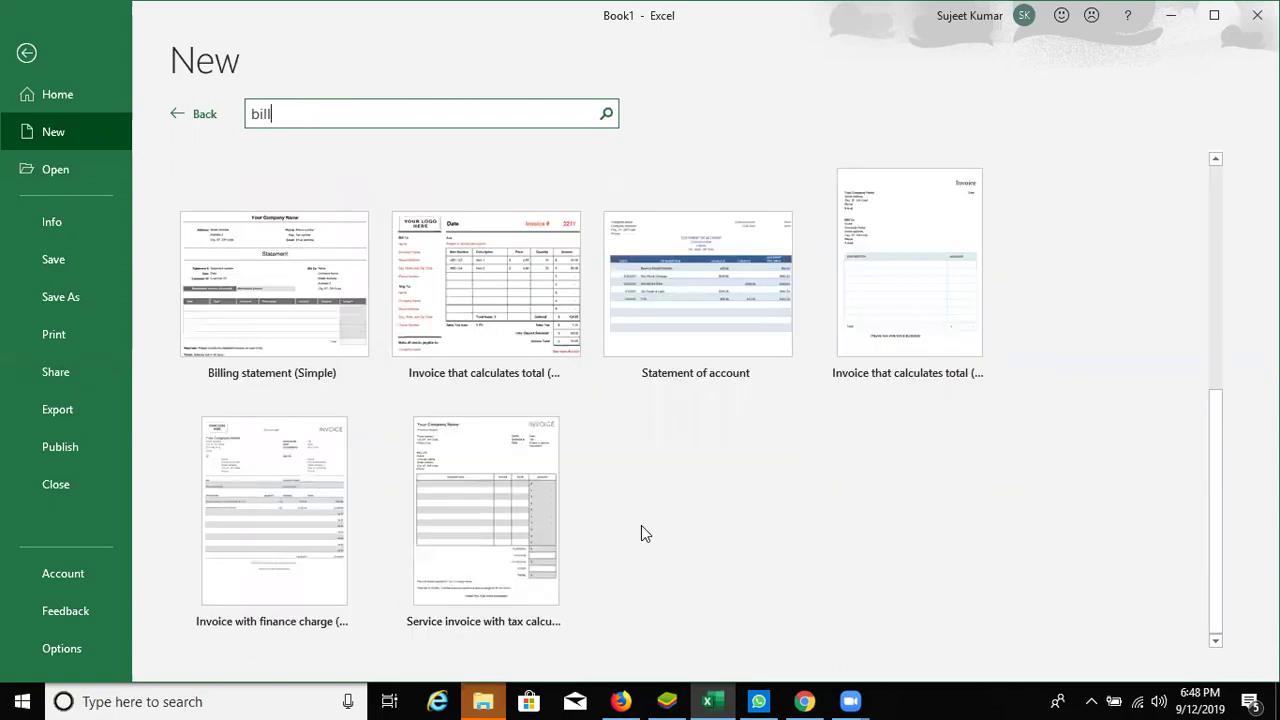
click(264, 519)
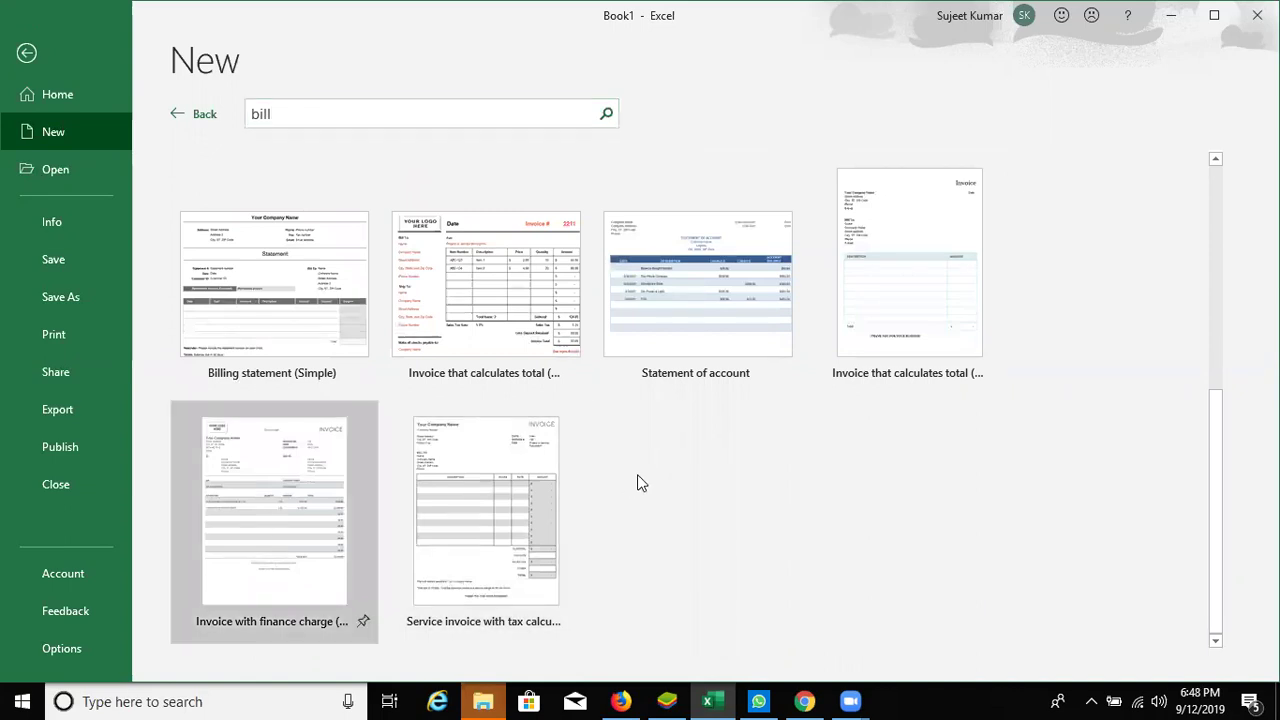
Step: Create an invoice from the Invoice with finance charge template, review it, then close it unsaved
click(752, 370)
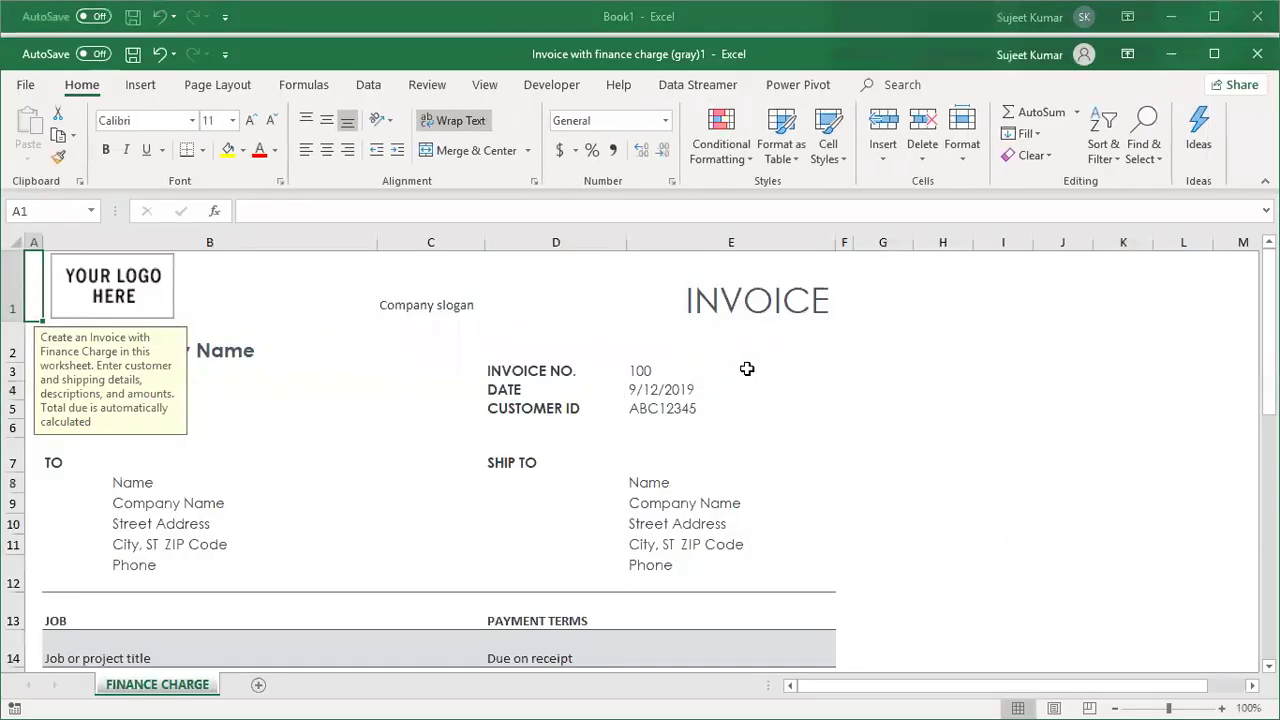
click(165, 312)
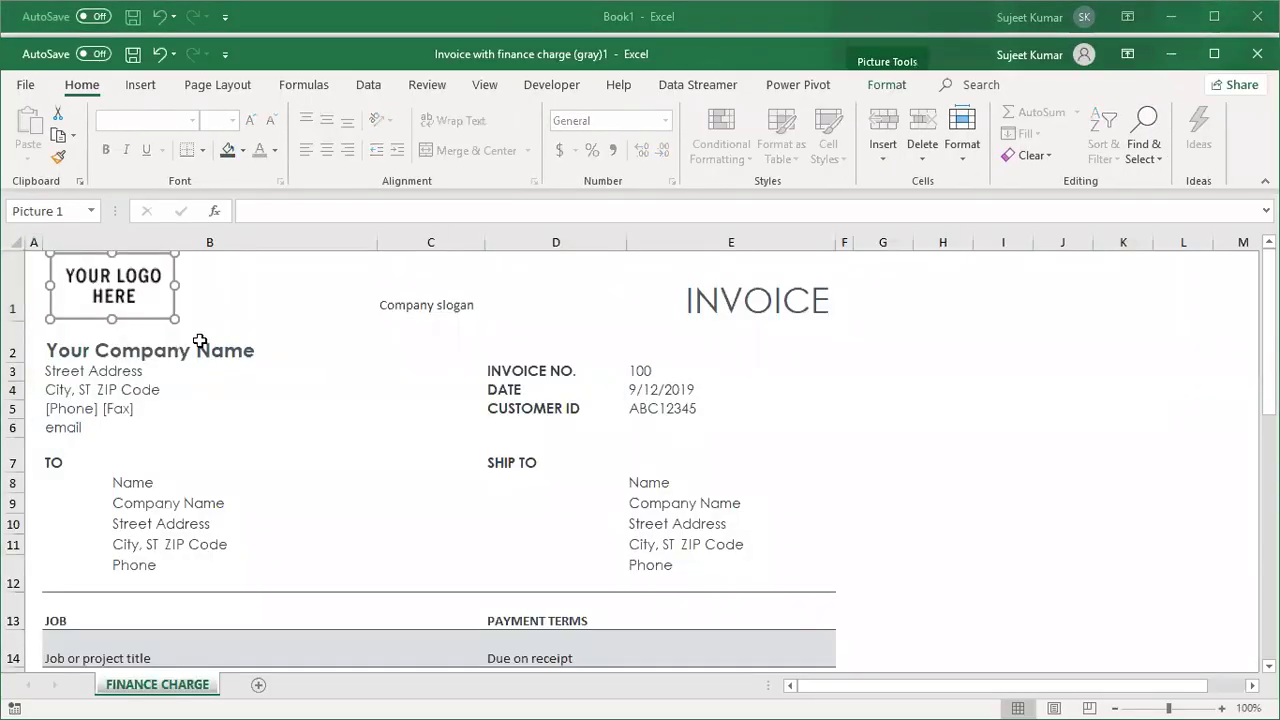
scroll(591, 449, down, 3)
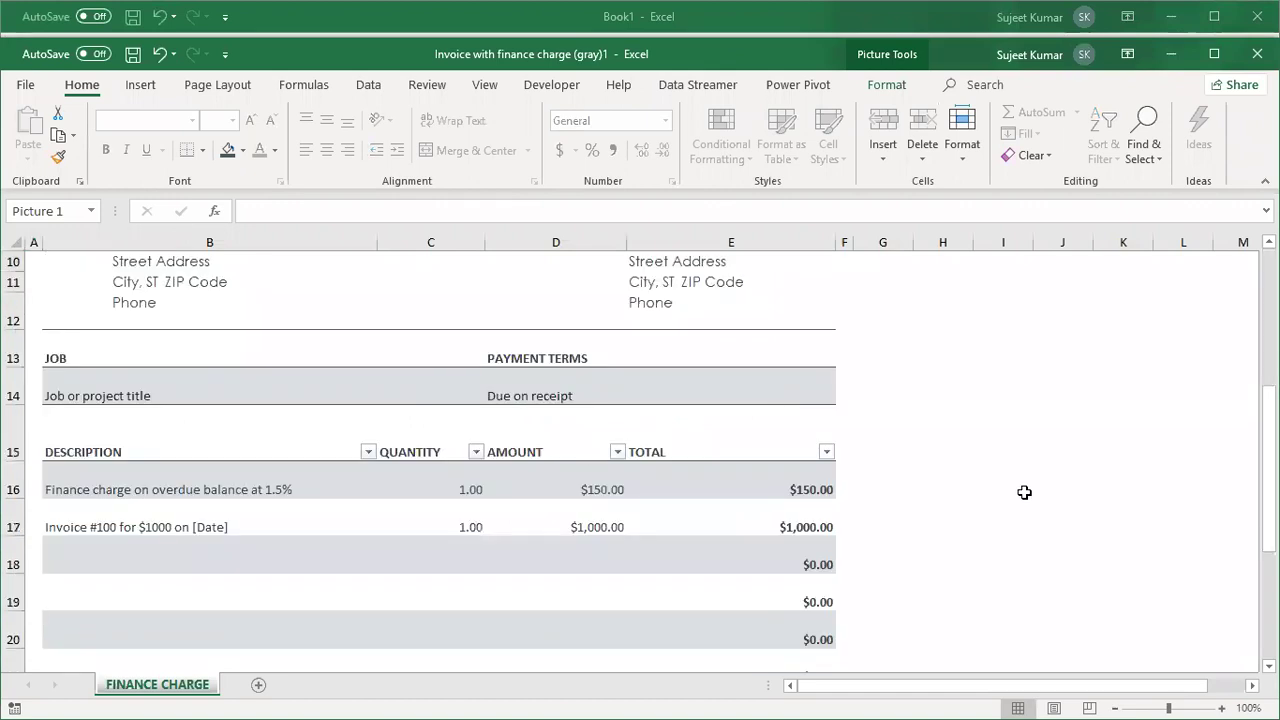
scroll(1020, 488, down, 5)
scroll(1020, 488, up, 5)
scroll(1020, 488, up, 1)
scroll(1030, 470, up, 2)
key(ctrl+w)
click(708, 521)
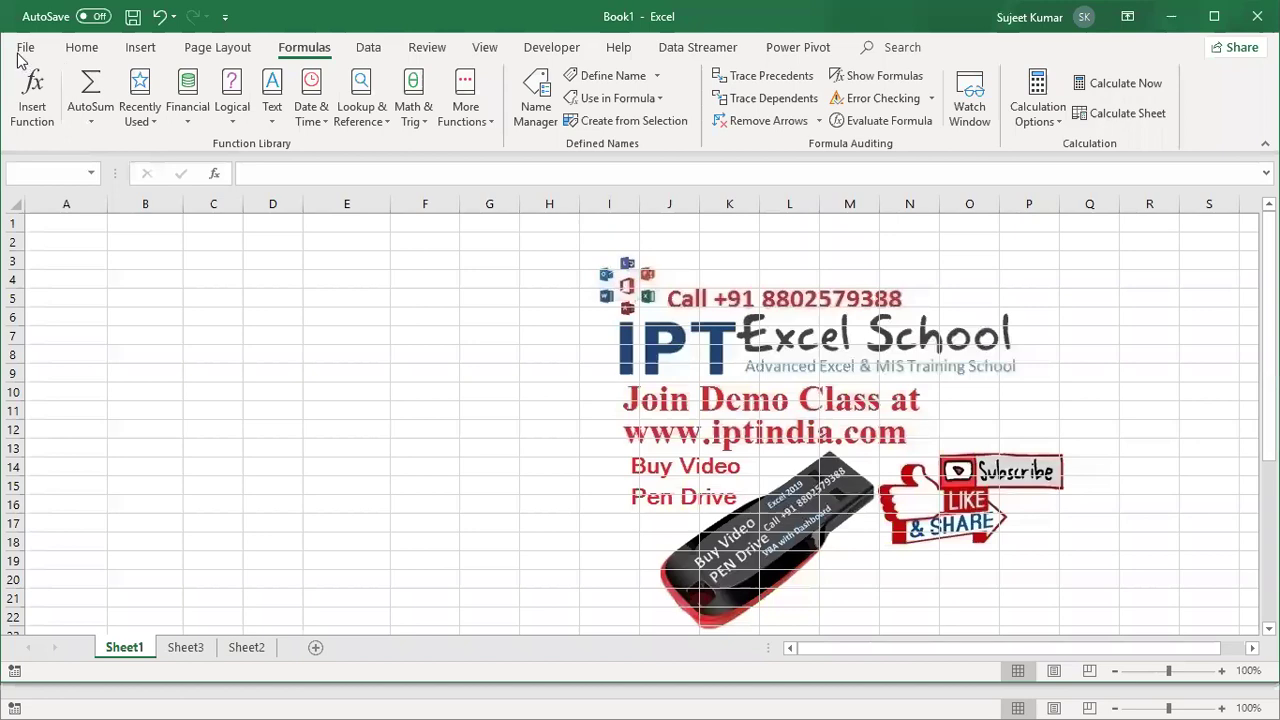
Step: Preview the Academic calendar template from the File > New gallery
click(18, 54)
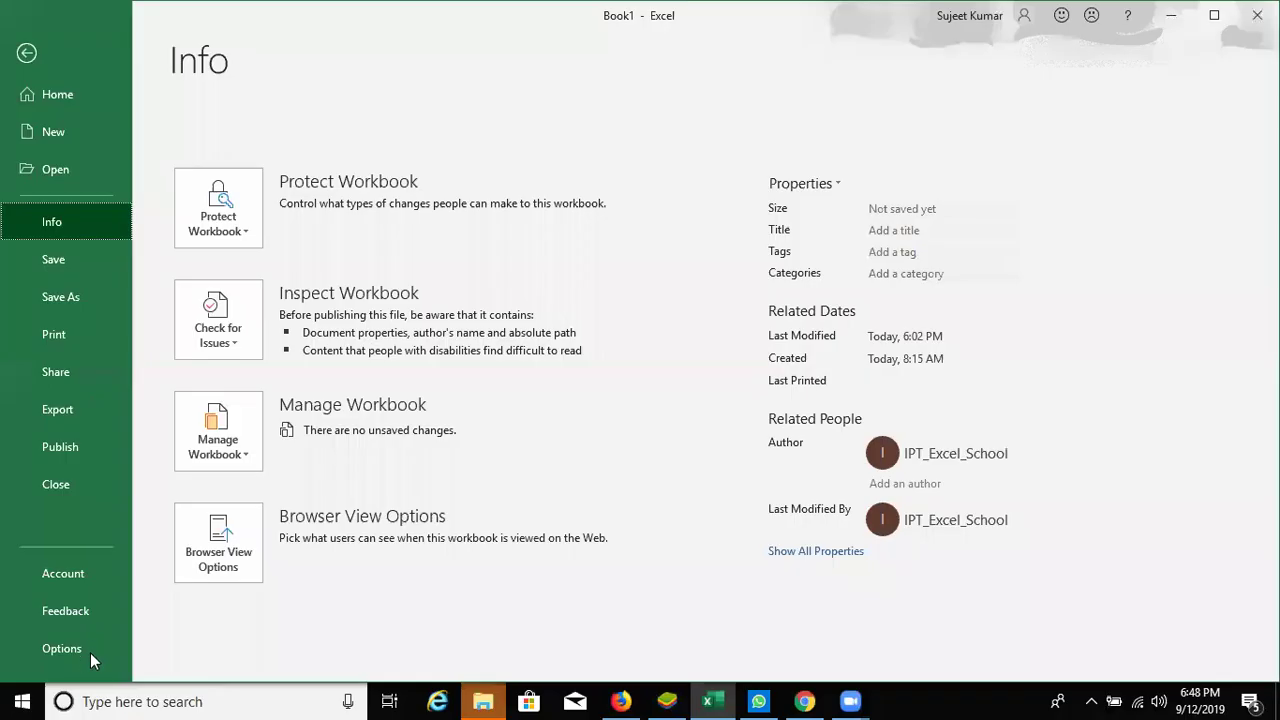
click(66, 141)
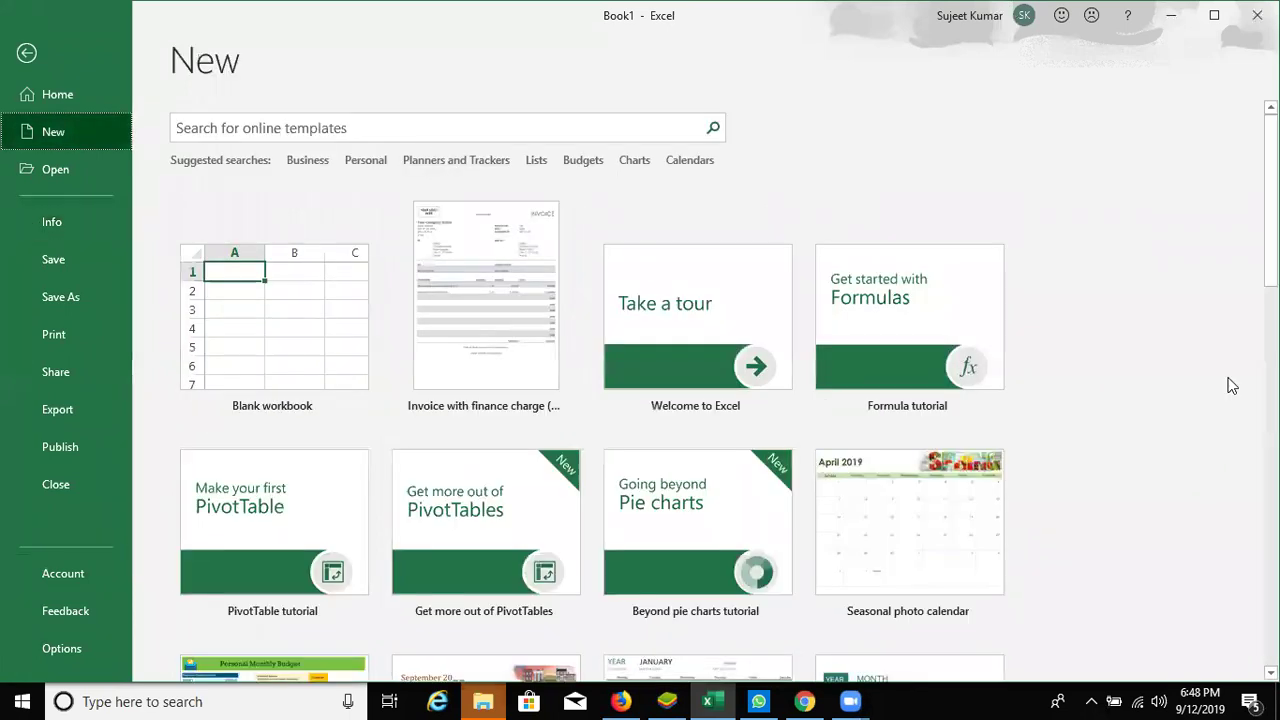
scroll(1232, 386, down, 3)
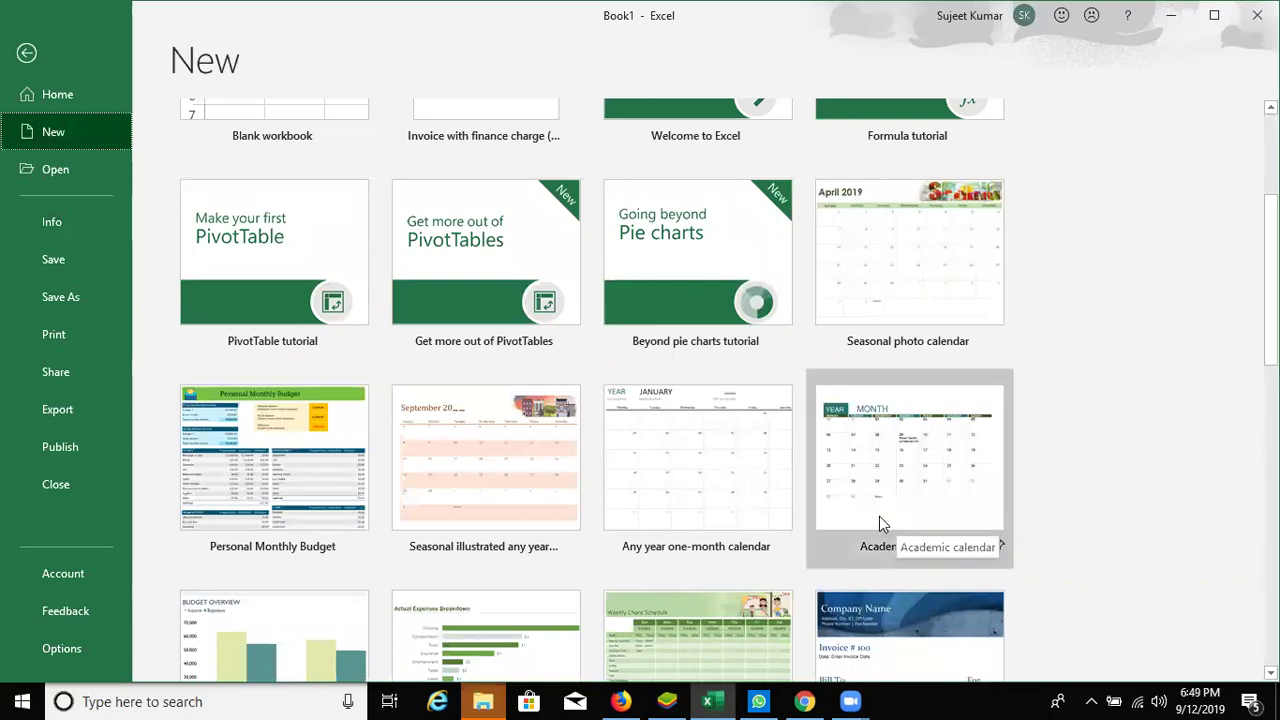
scroll(770, 488, down, 2)
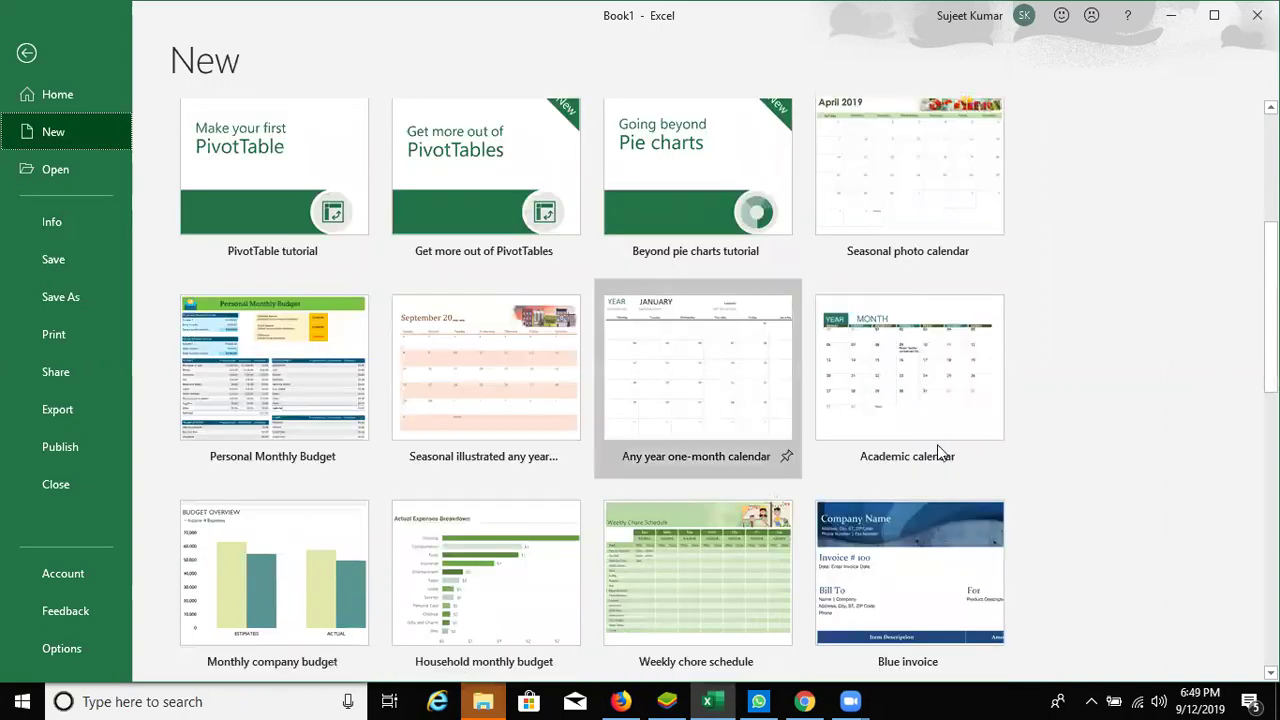
scroll(860, 470, down, 1)
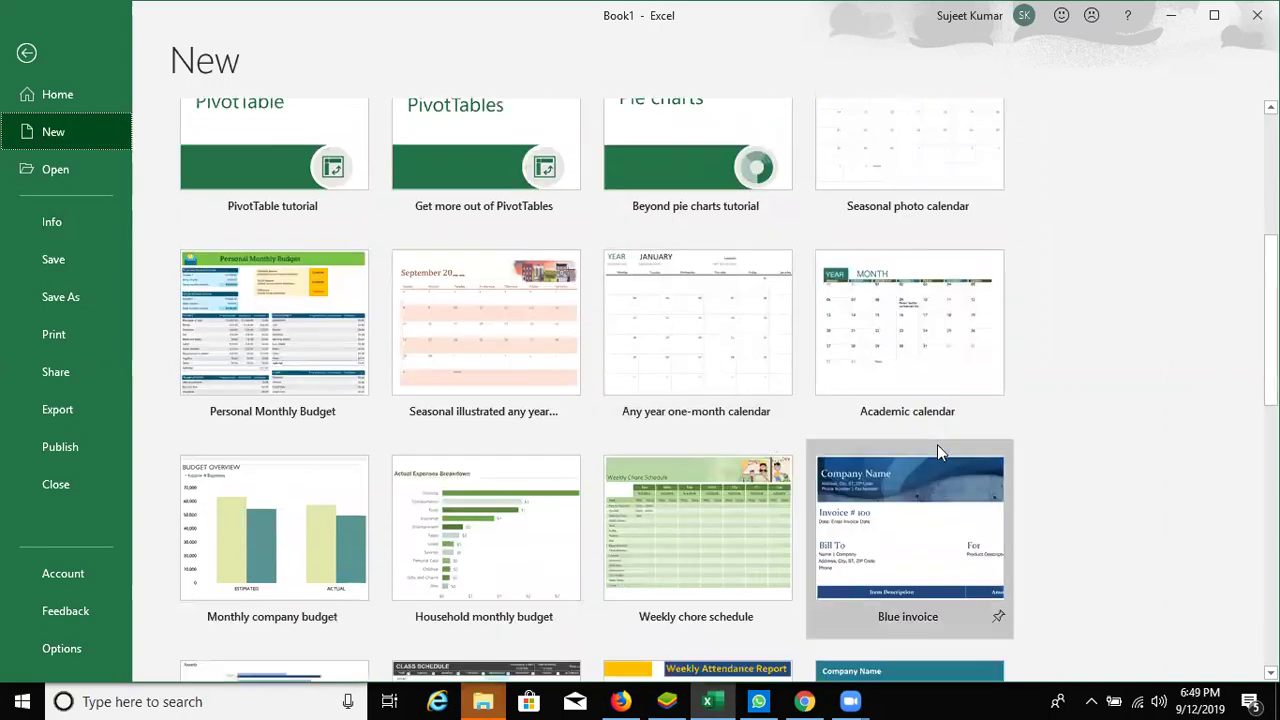
click(889, 374)
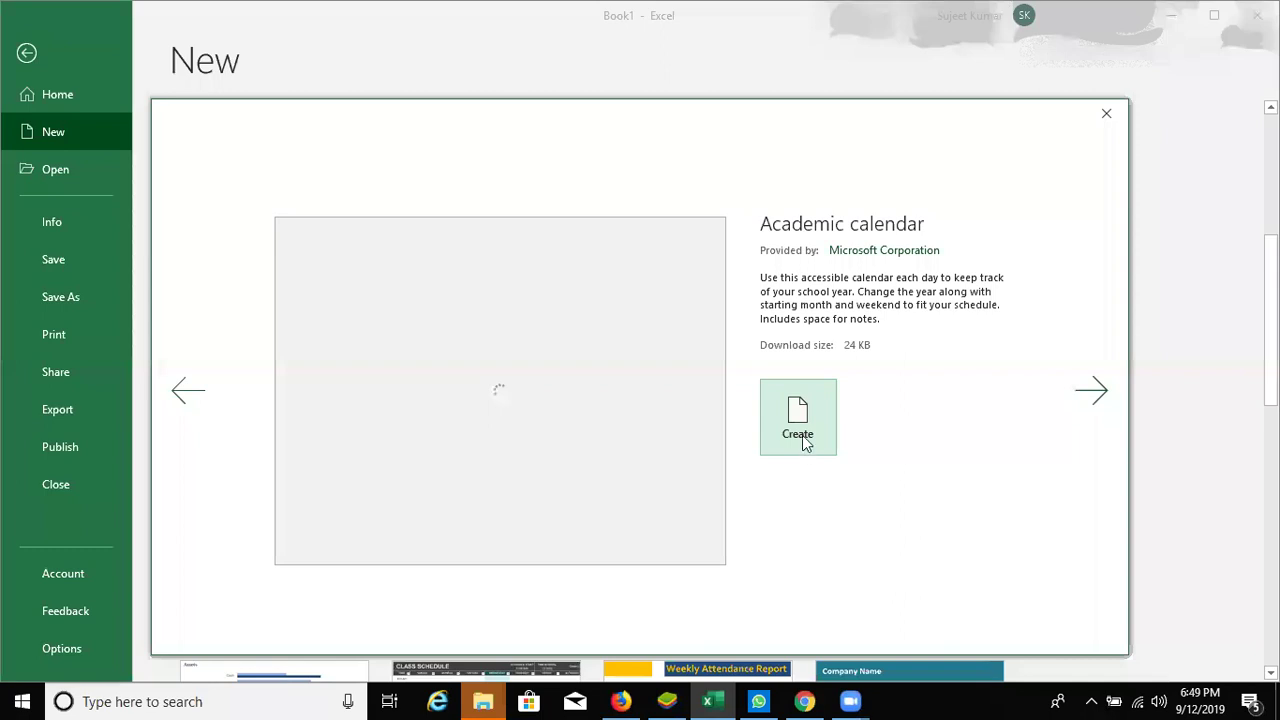
Step: Create the Academic calendar1 workbook and inspect the August 2019 month grid
click(800, 433)
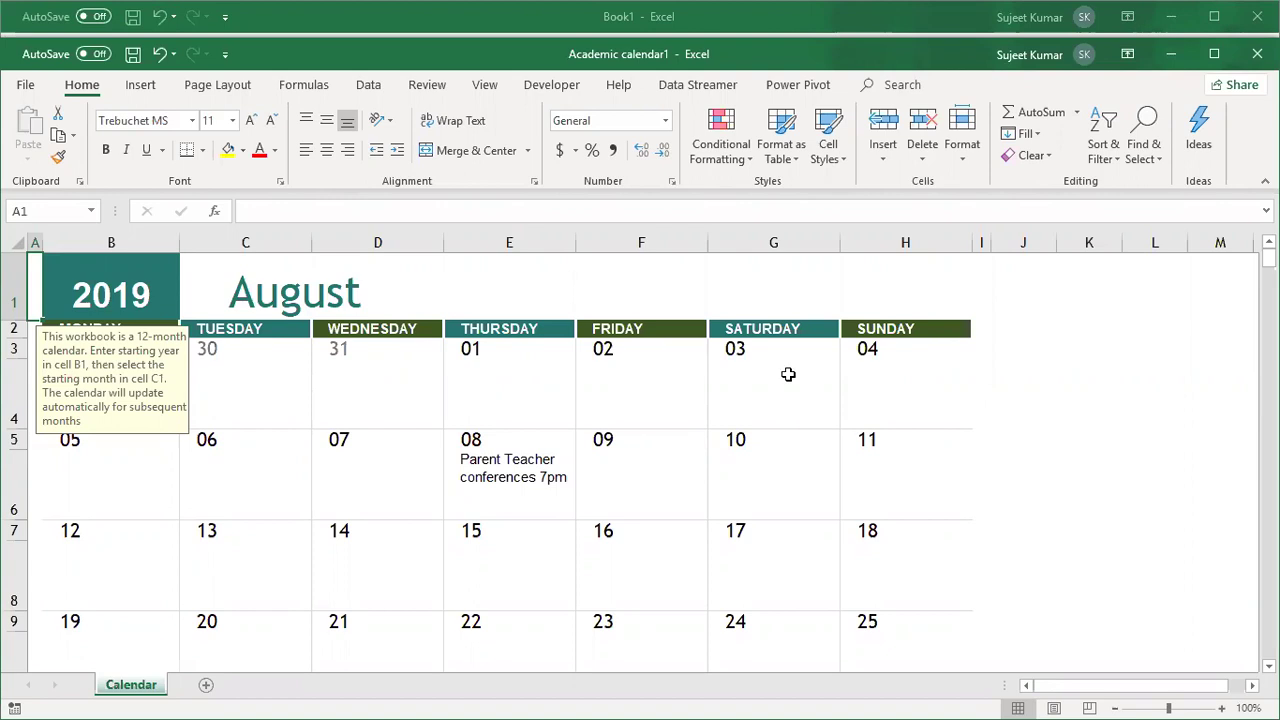
click(816, 425)
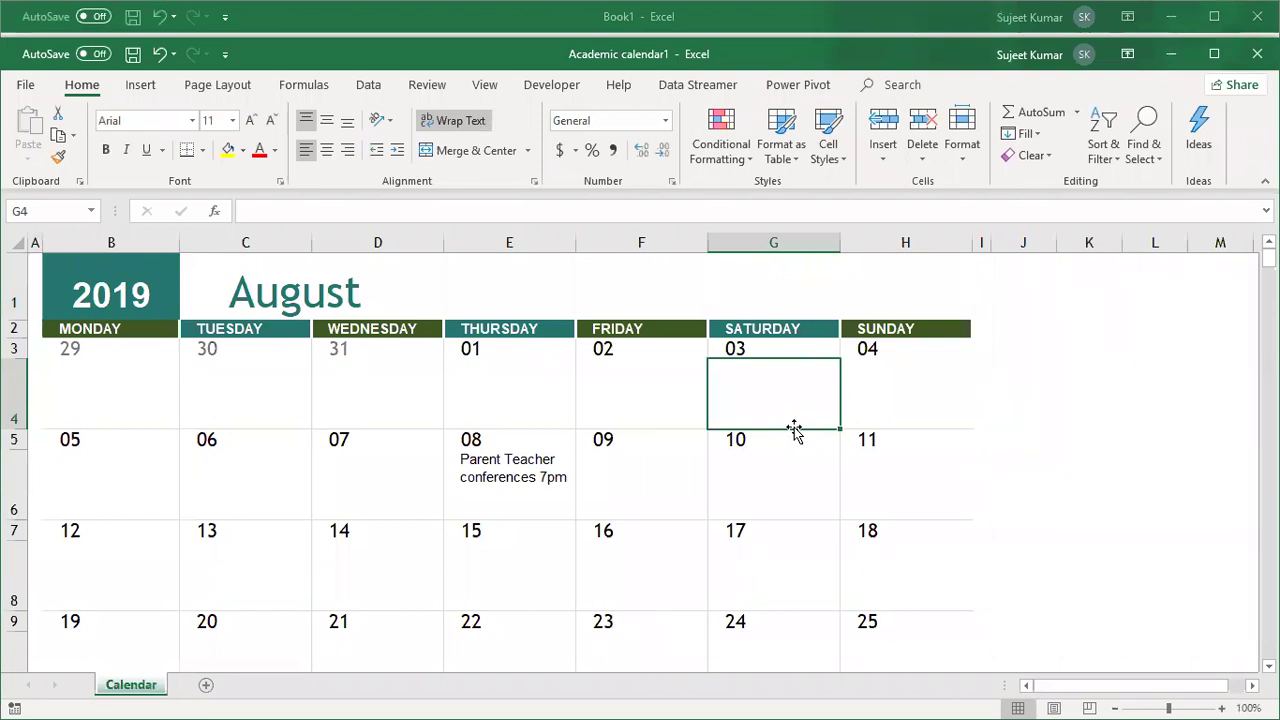
scroll(837, 509, down, 4)
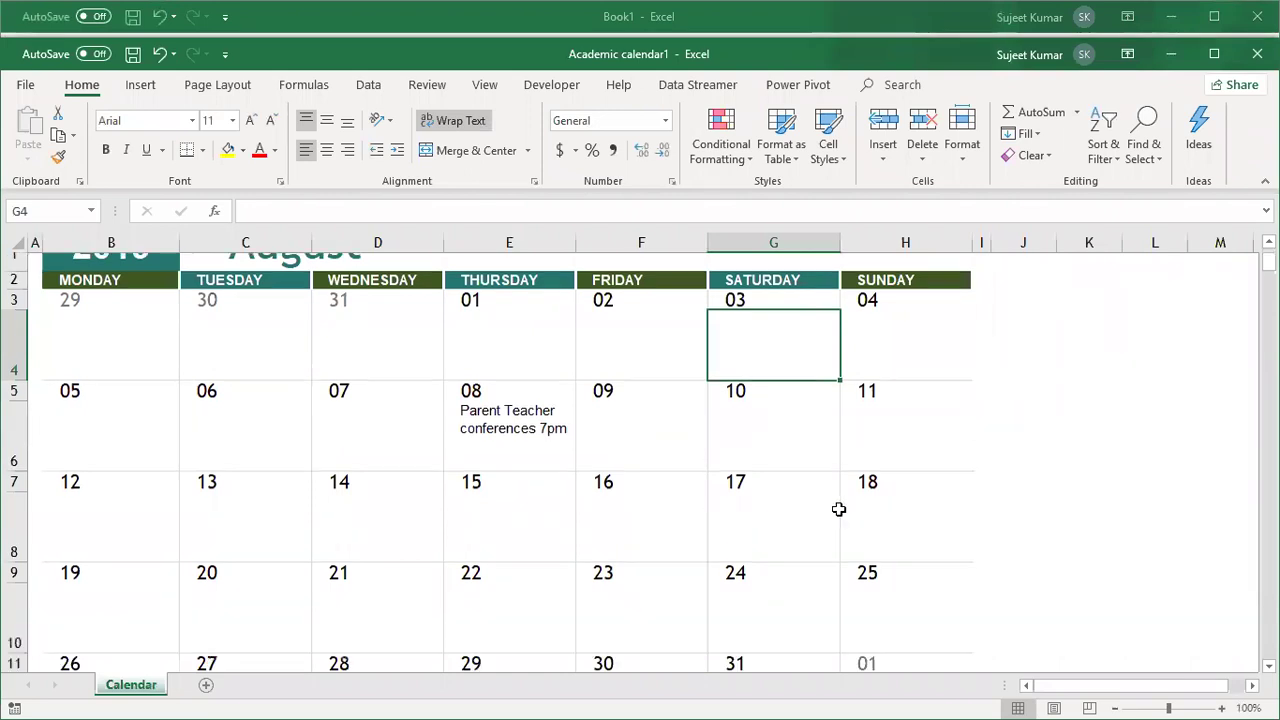
scroll(843, 513, up, 3)
scroll(843, 513, up, 1)
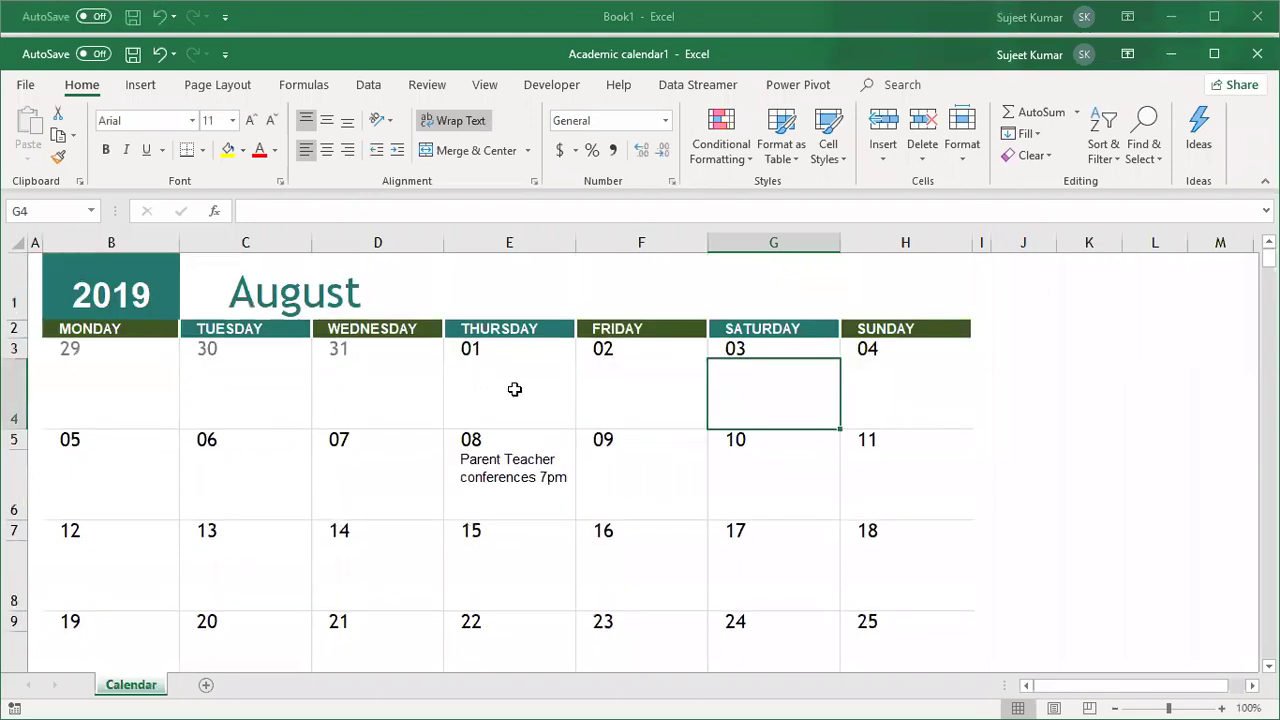
click(278, 287)
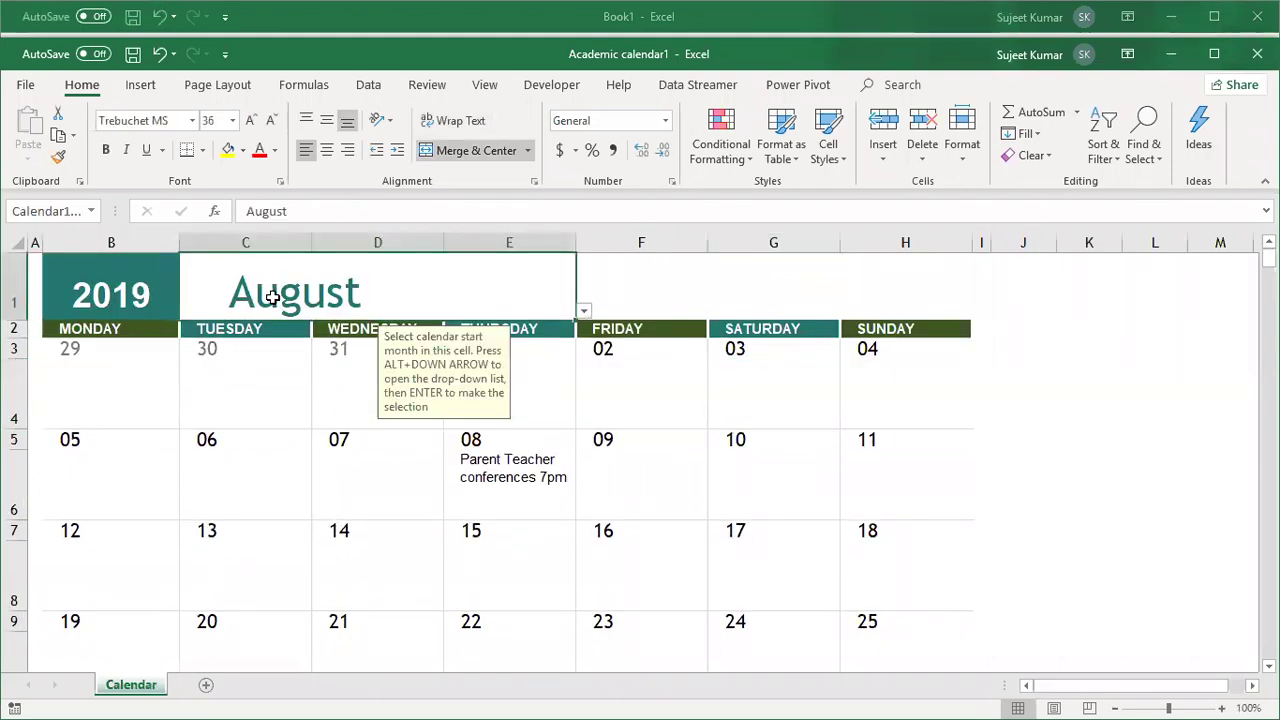
click(297, 403)
Step: Scroll through the months and select cell C36 under 15 October
scroll(298, 407, down, 1)
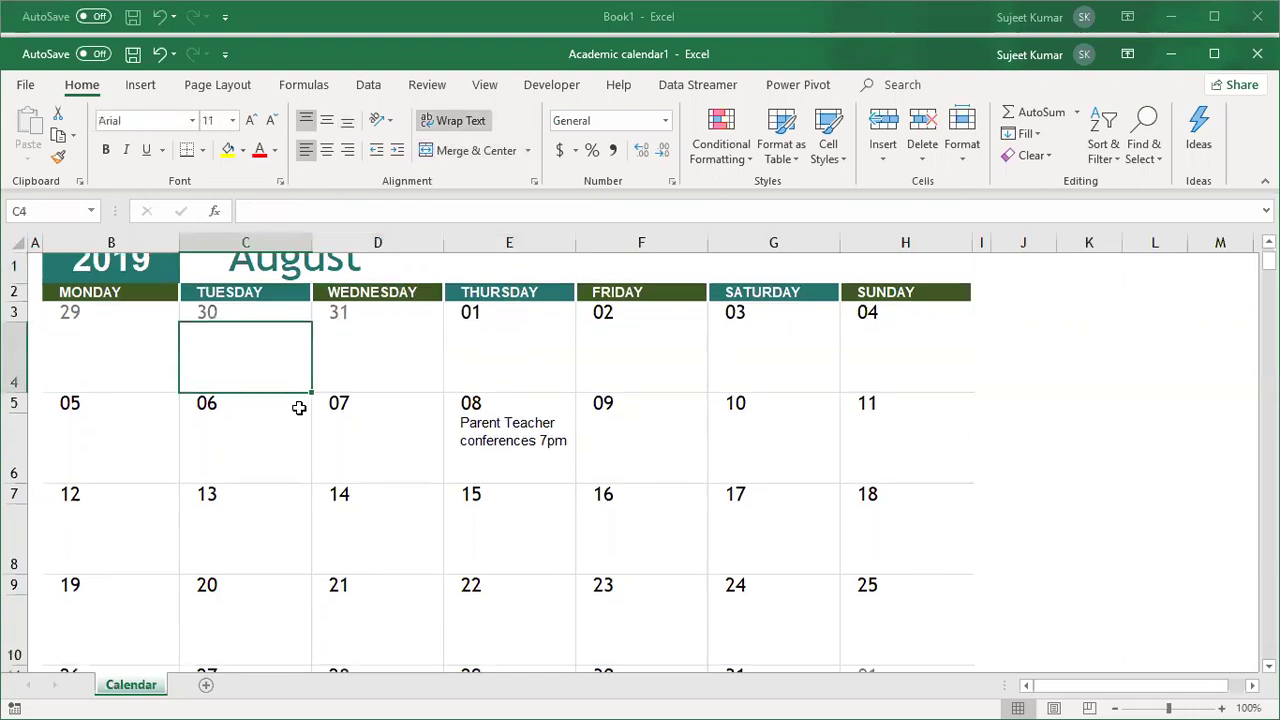
scroll(298, 407, down, 13)
scroll(298, 407, down, 17)
scroll(298, 407, down, 13)
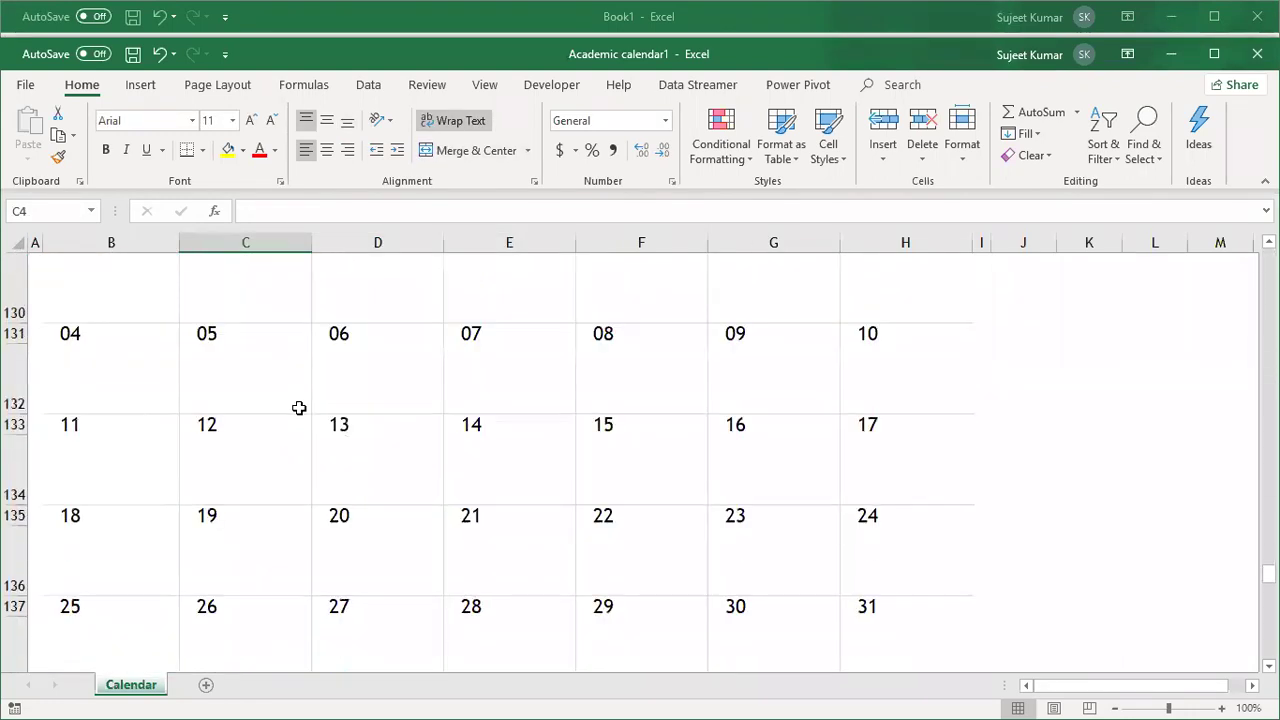
scroll(298, 407, down, 11)
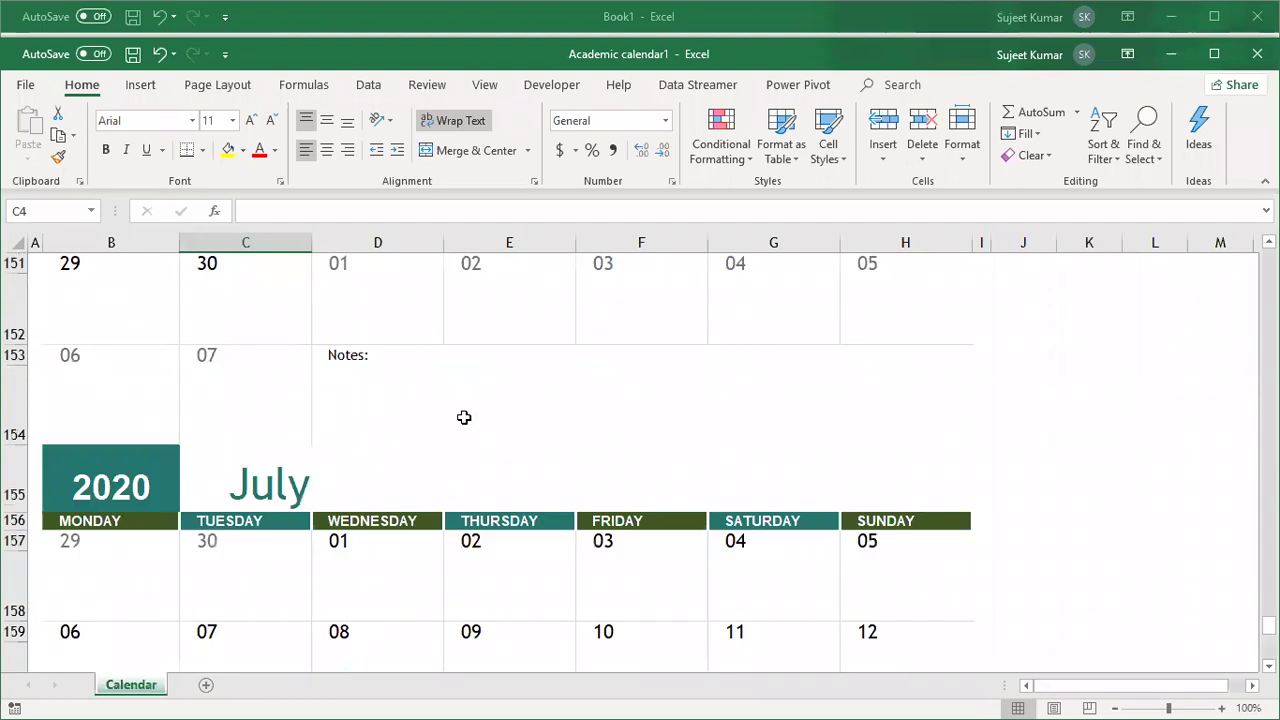
scroll(462, 419, up, 12)
scroll(462, 419, up, 20)
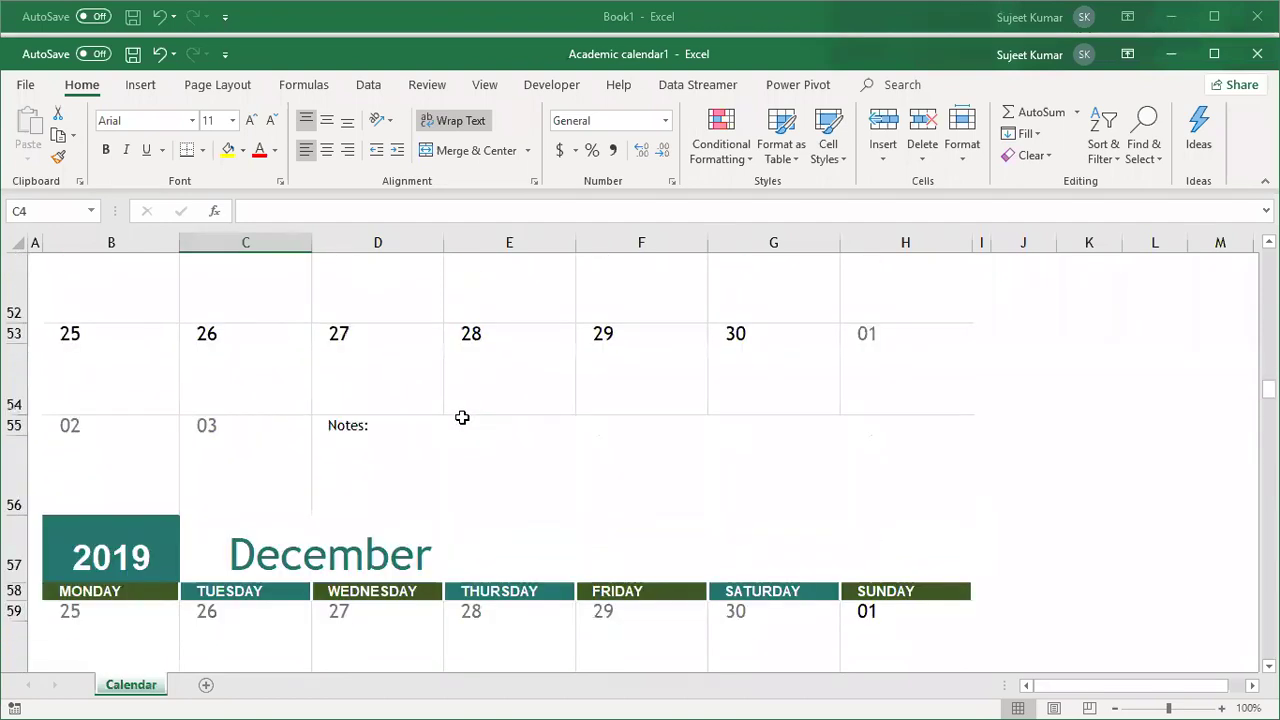
scroll(461, 394, up, 13)
scroll(462, 393, up, 4)
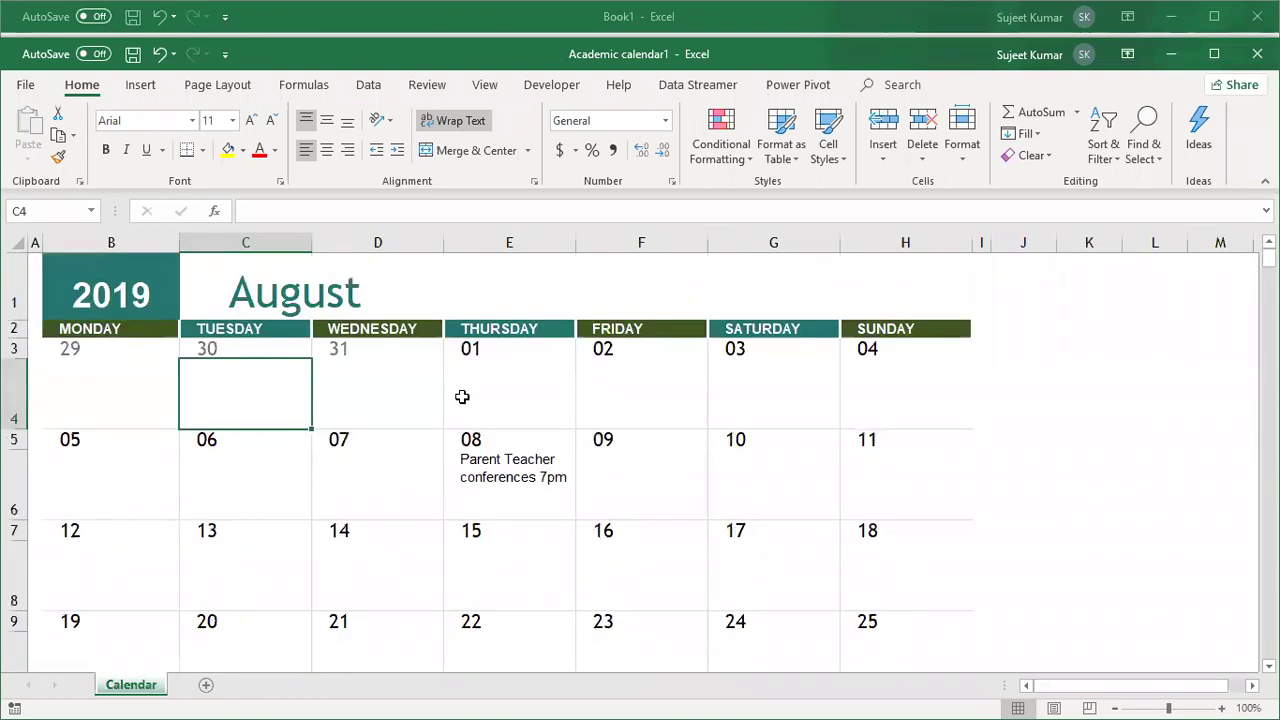
scroll(462, 397, down, 10)
scroll(462, 397, up, 1)
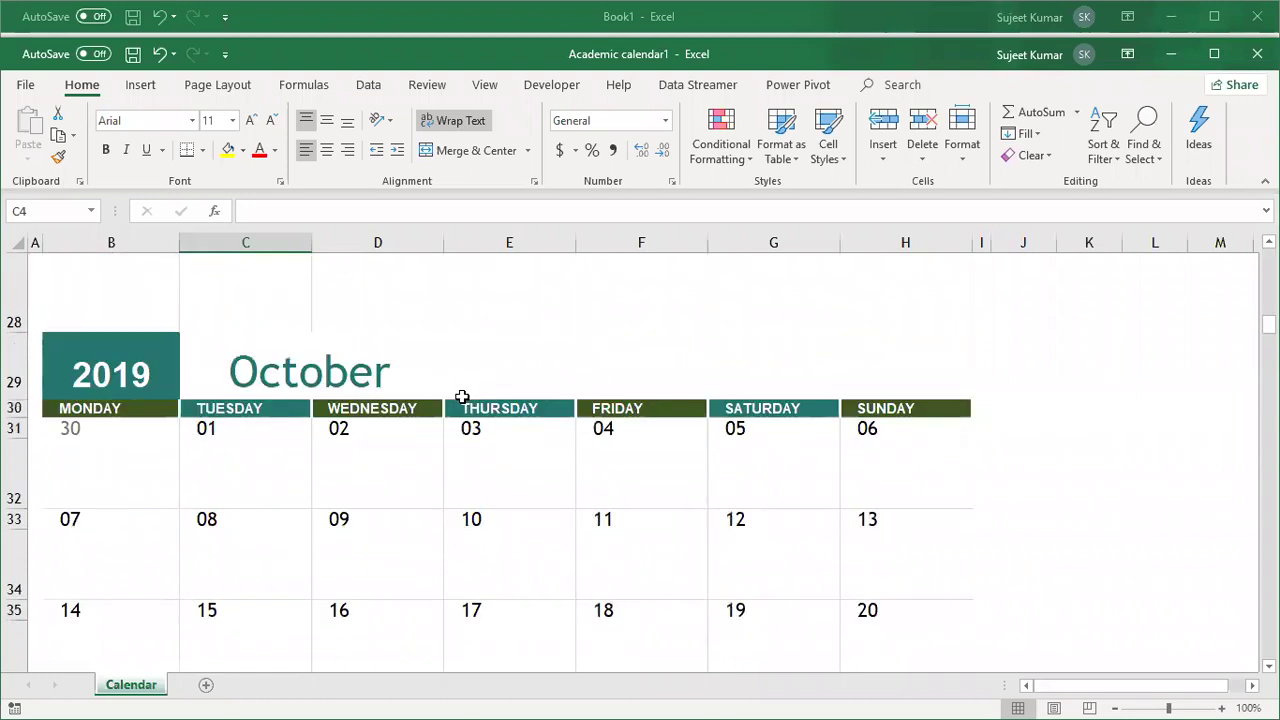
scroll(462, 397, down, 1)
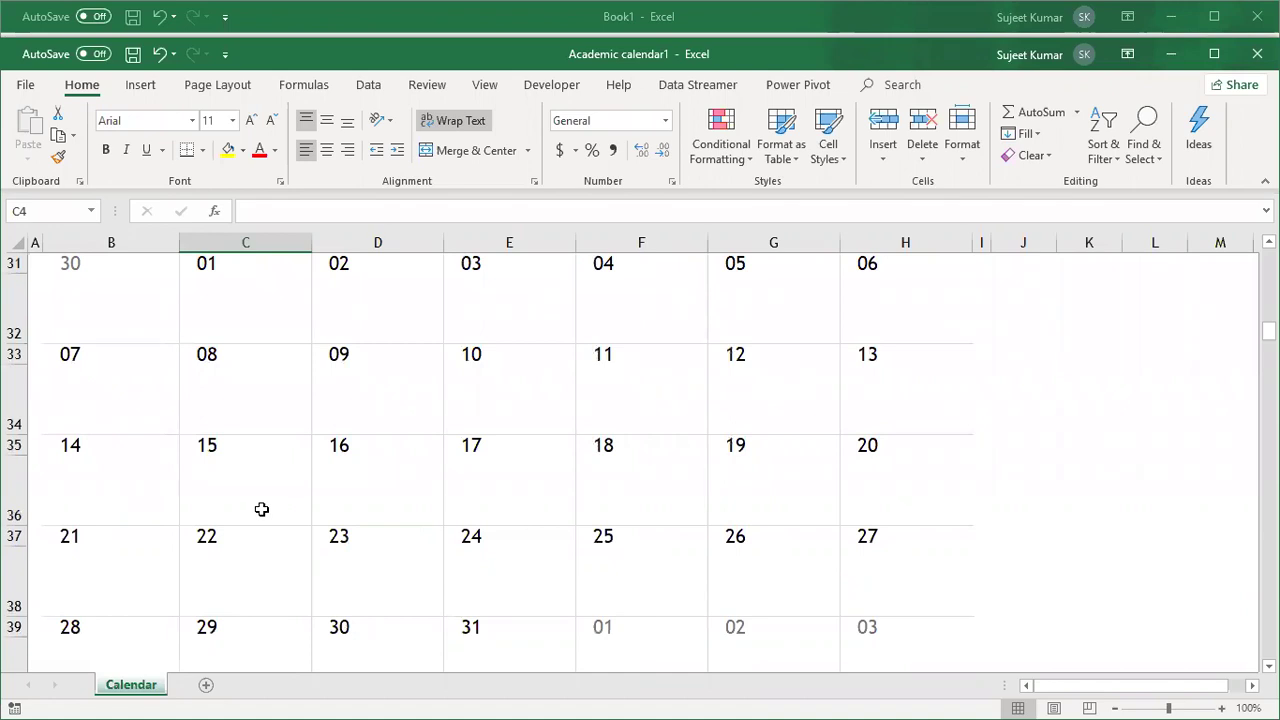
click(259, 508)
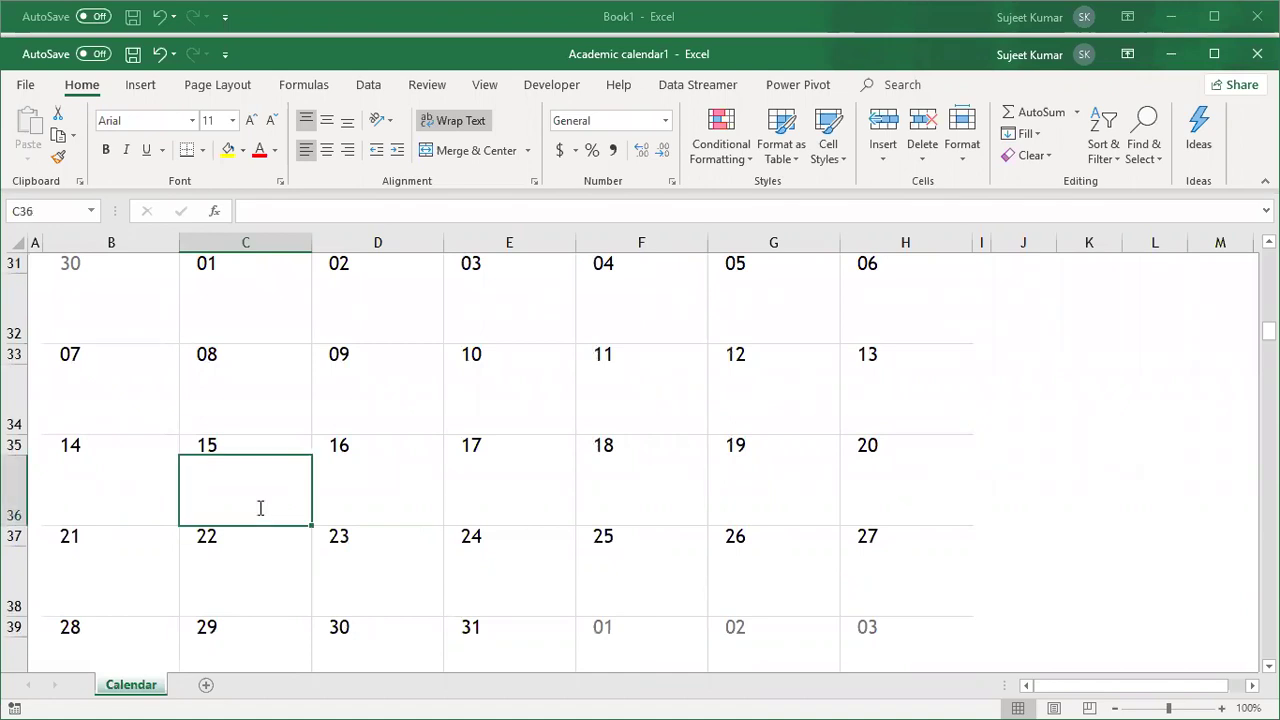
Step: Enter a note in C36 booking 15 October from 2 to 5 for a named person
text(Boo)
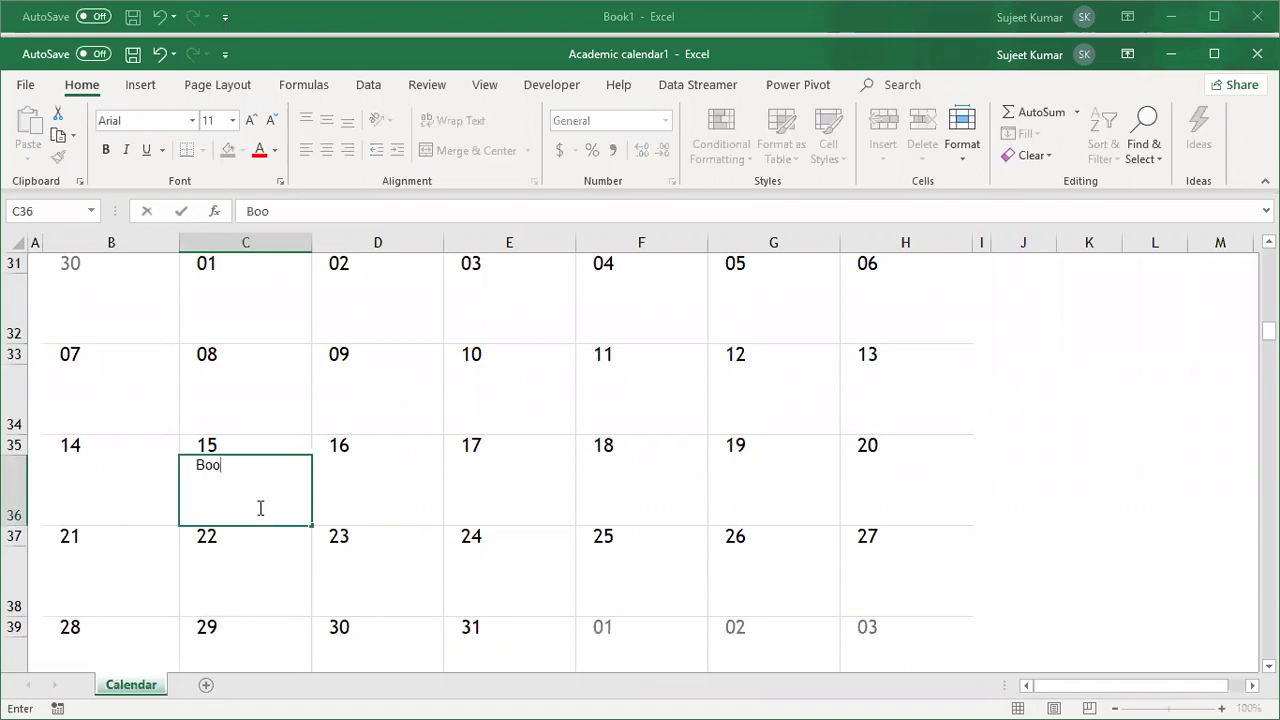
text(ked for )
text(Manish 2 to 5)
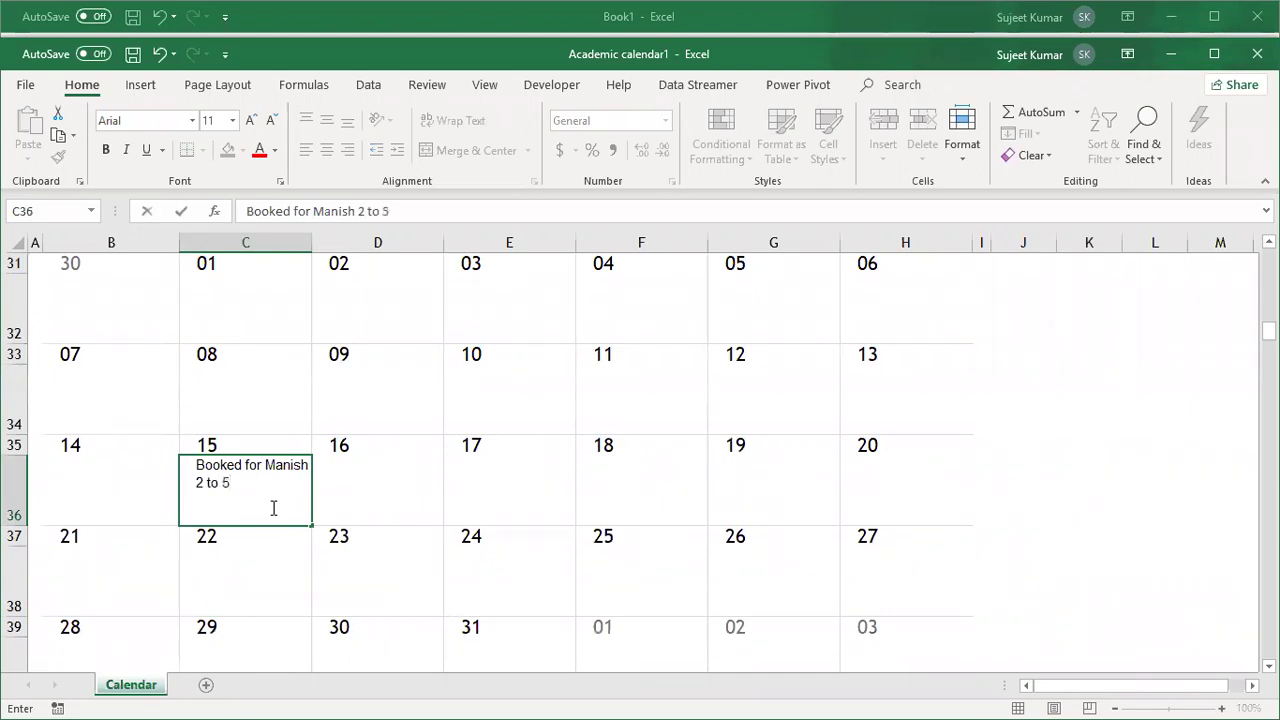
key(Return)
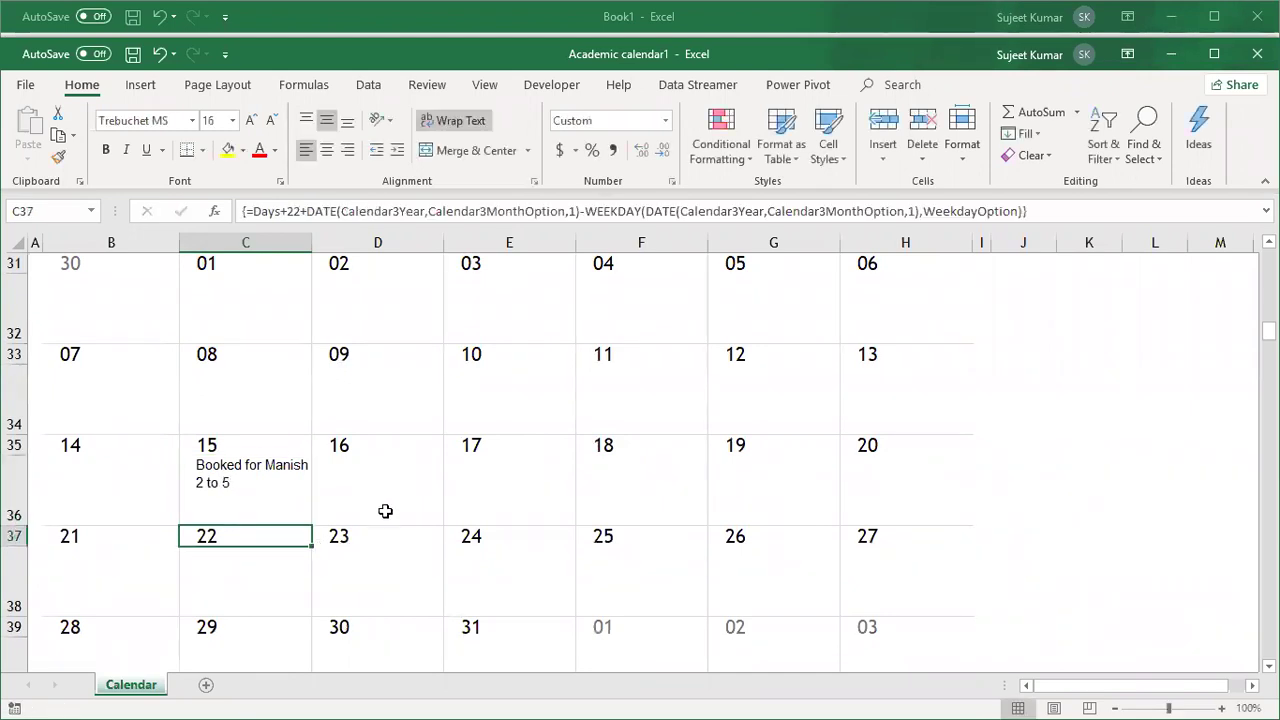
scroll(386, 508, up, 2)
scroll(386, 508, down, 3)
scroll(386, 508, up, 1)
key(Up)
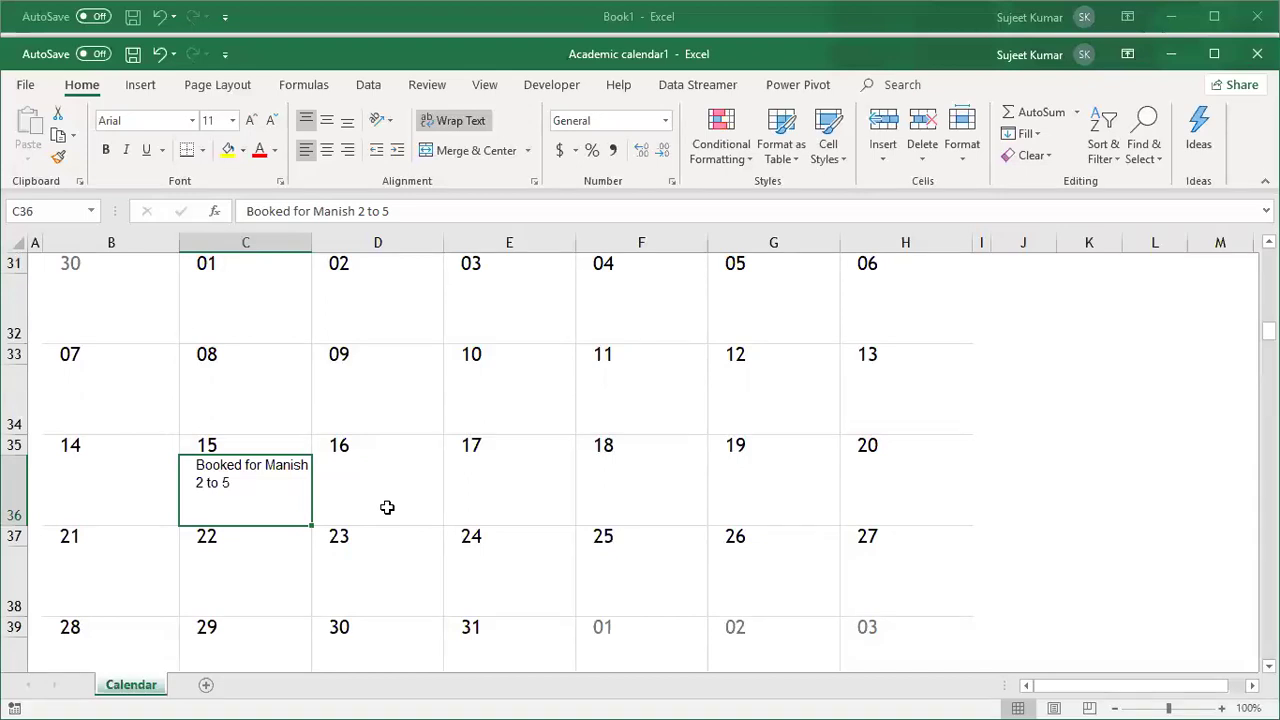
Step: Scroll back up the Calendar sheet to the 2019 August header at row 1
scroll(534, 480, up, 3)
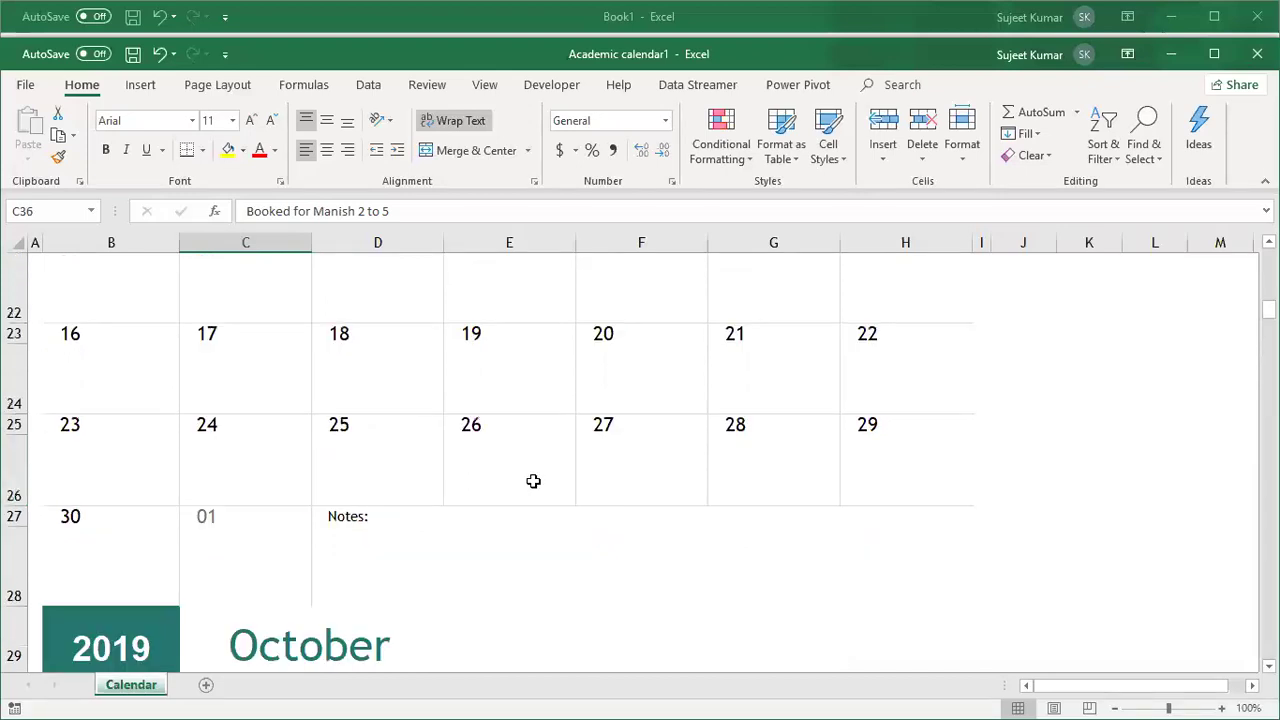
scroll(518, 475, down, 2)
scroll(517, 475, down, 2)
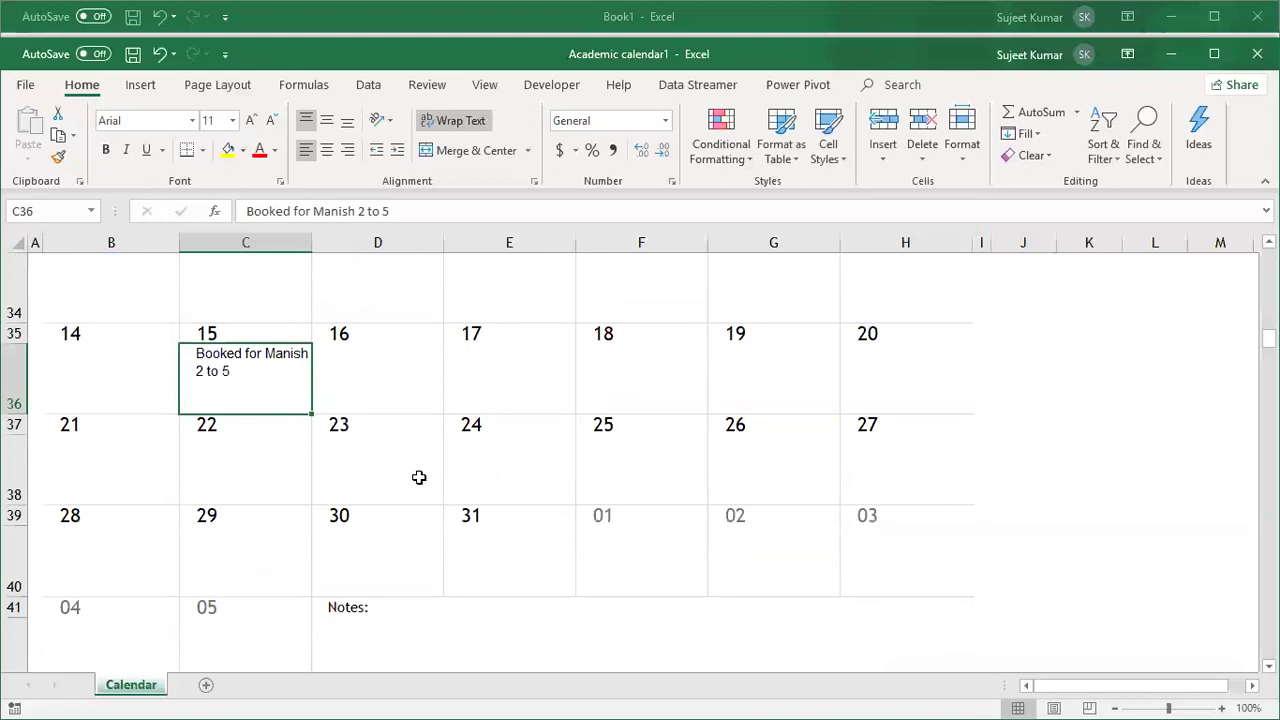
scroll(415, 472, up, 1)
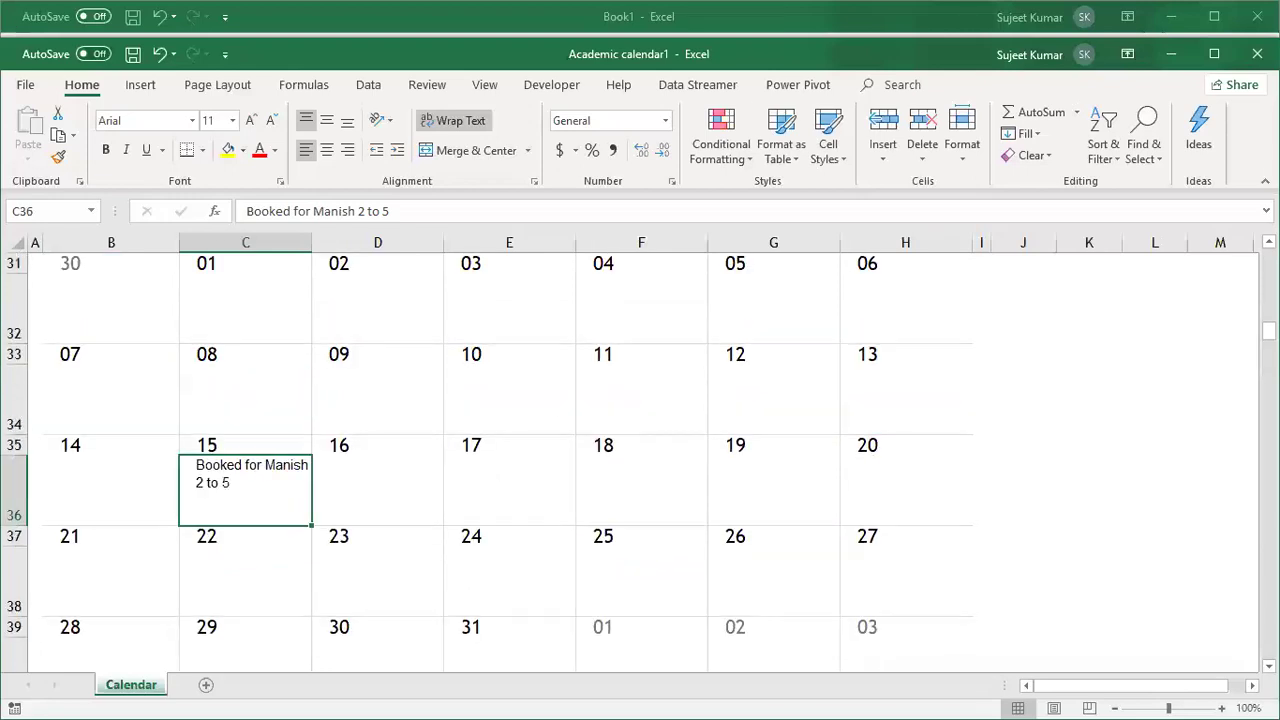
scroll(729, 477, up, 3)
scroll(720, 454, up, 2)
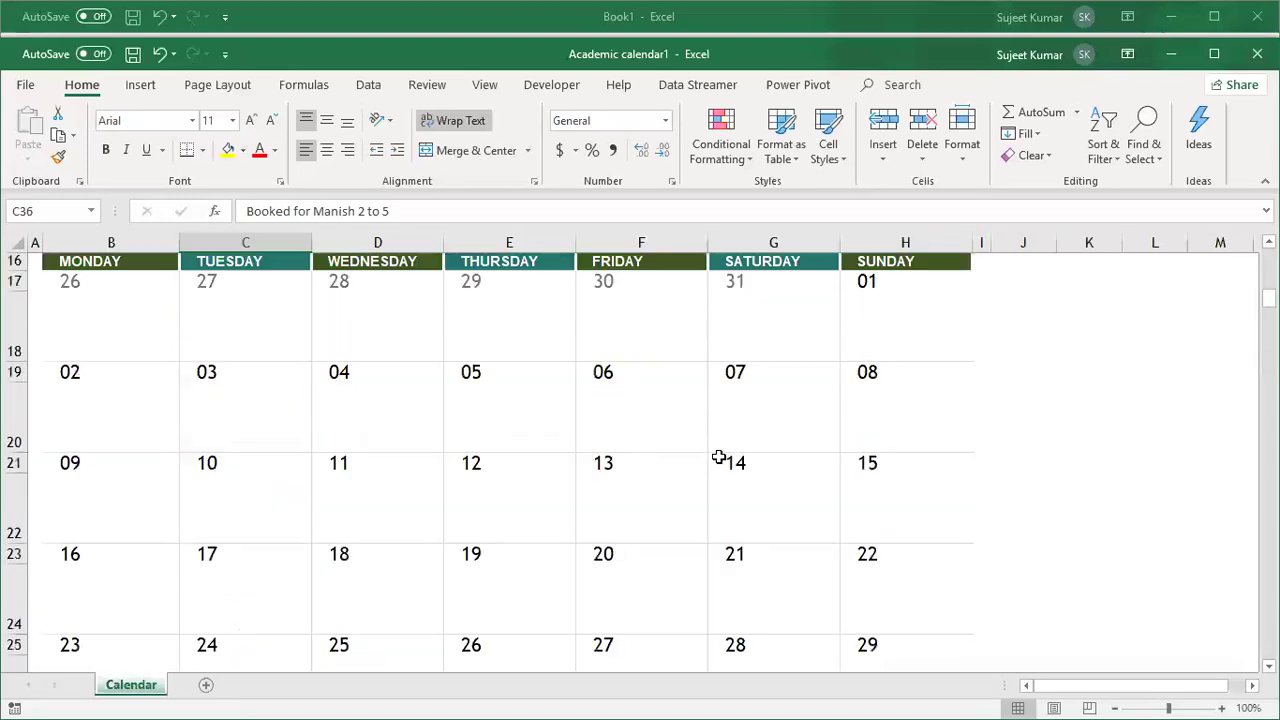
scroll(719, 457, up, 5)
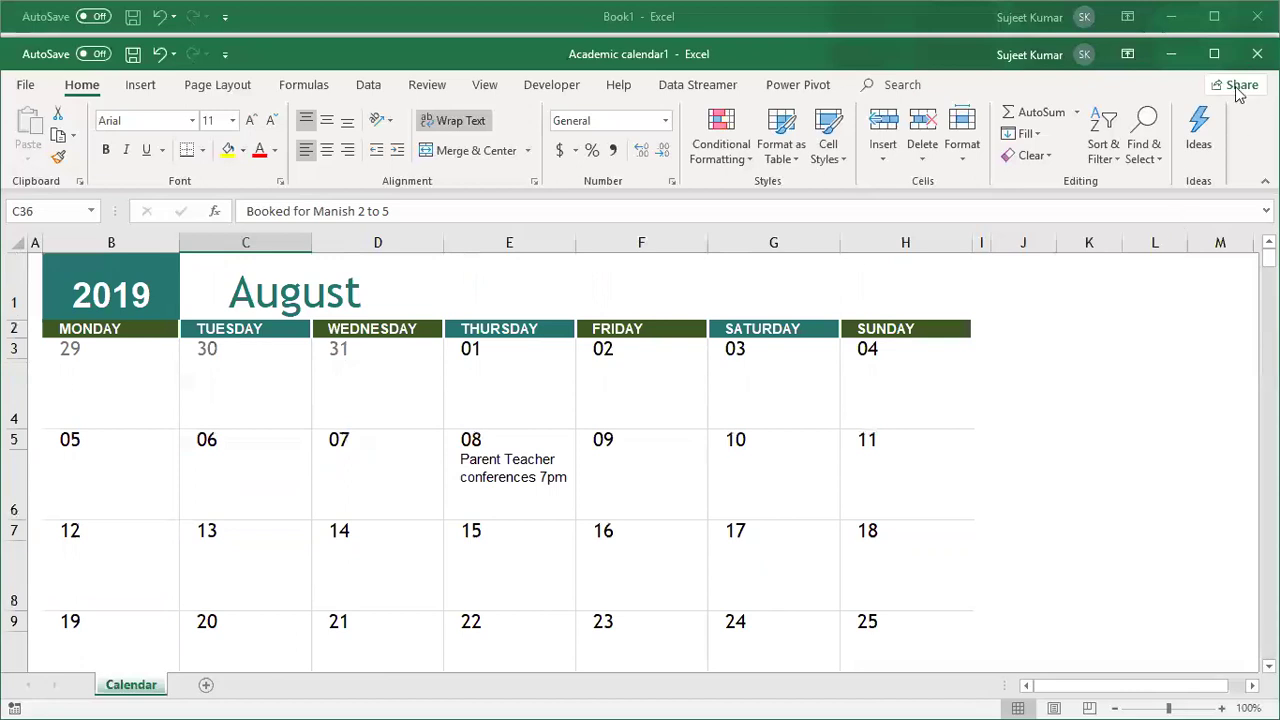
Step: Close Academic calendar1 without saving and show Book1's File Info page
click(1257, 53)
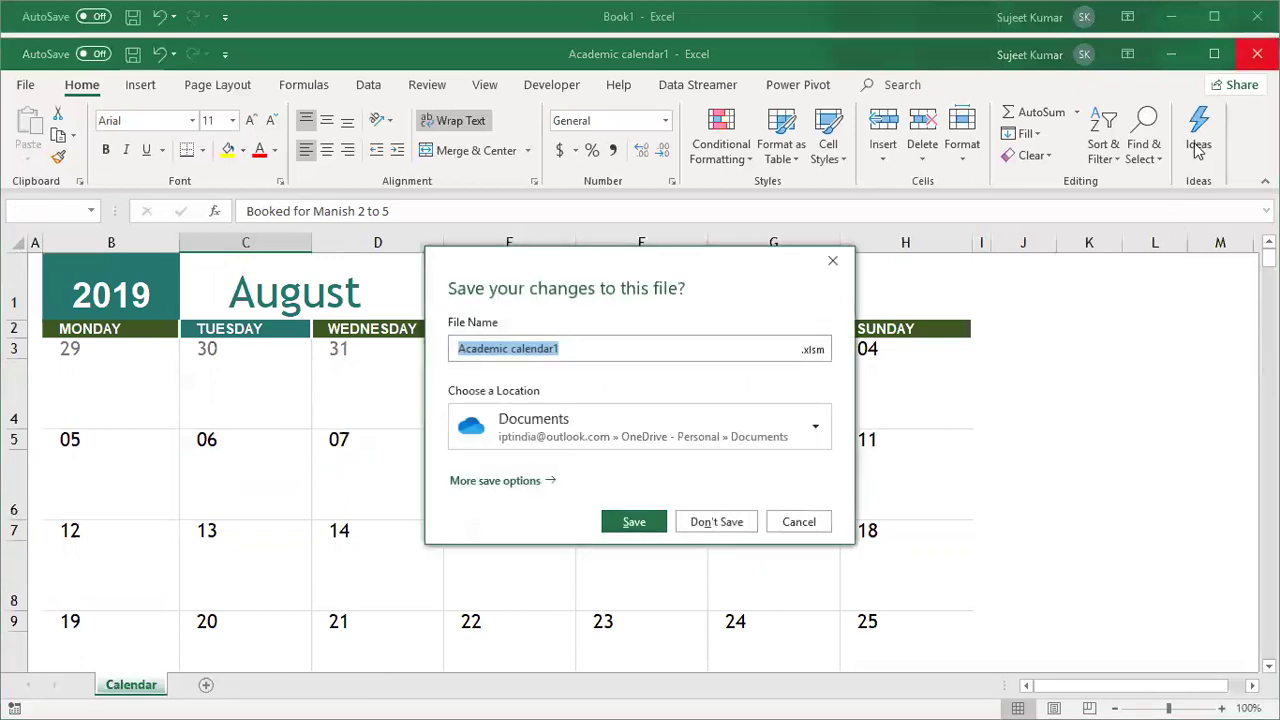
click(716, 522)
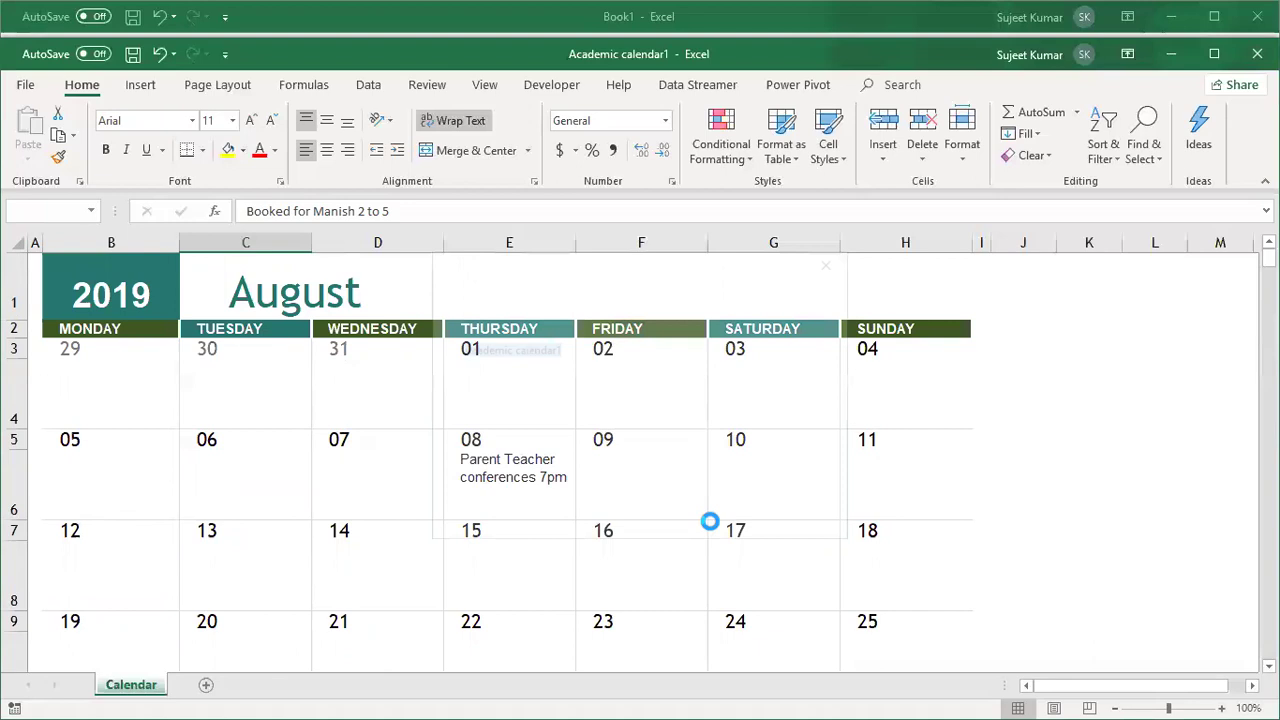
click(30, 47)
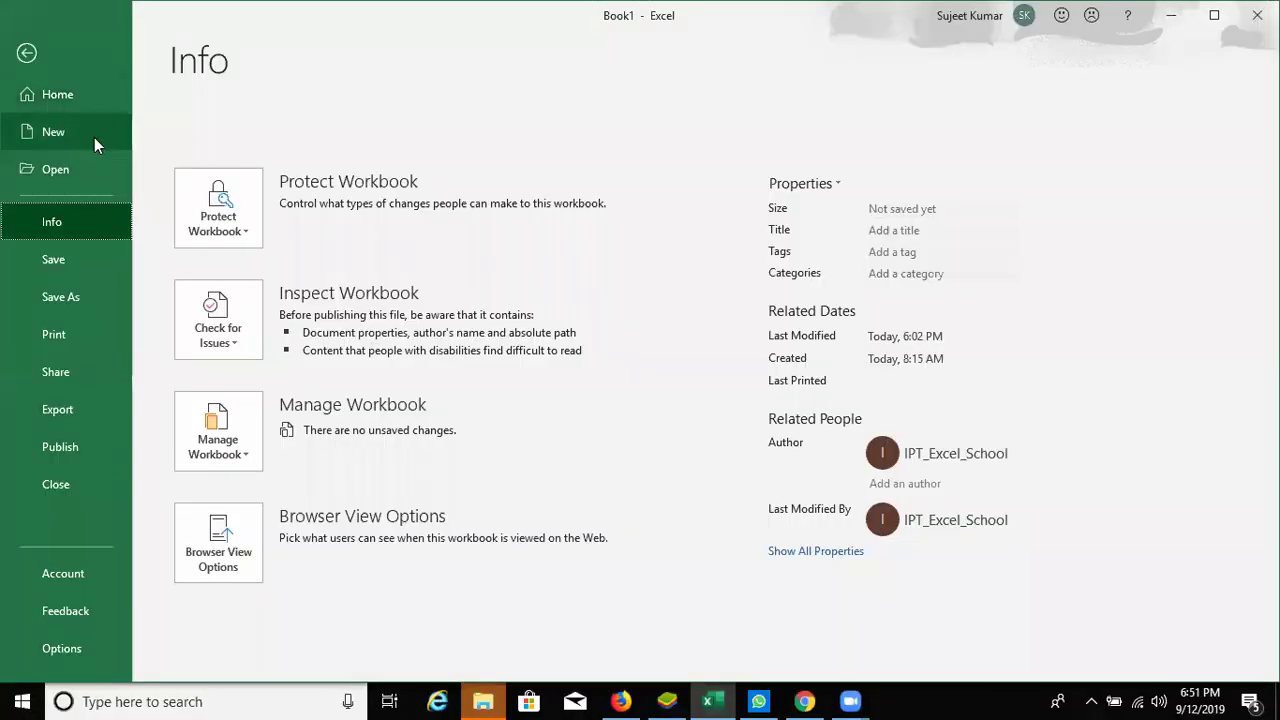
Step: Scroll the New workbook templates down to project planning ones like Project timeline
click(94, 135)
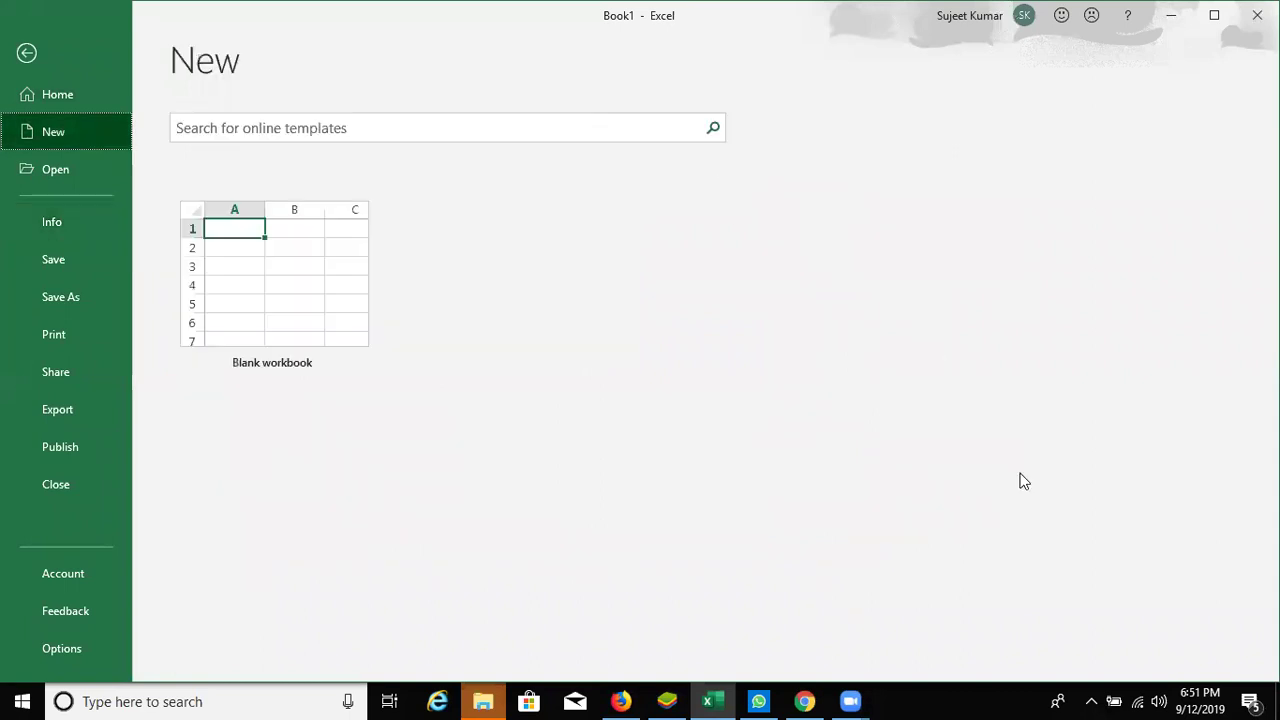
scroll(1228, 485, down, 3)
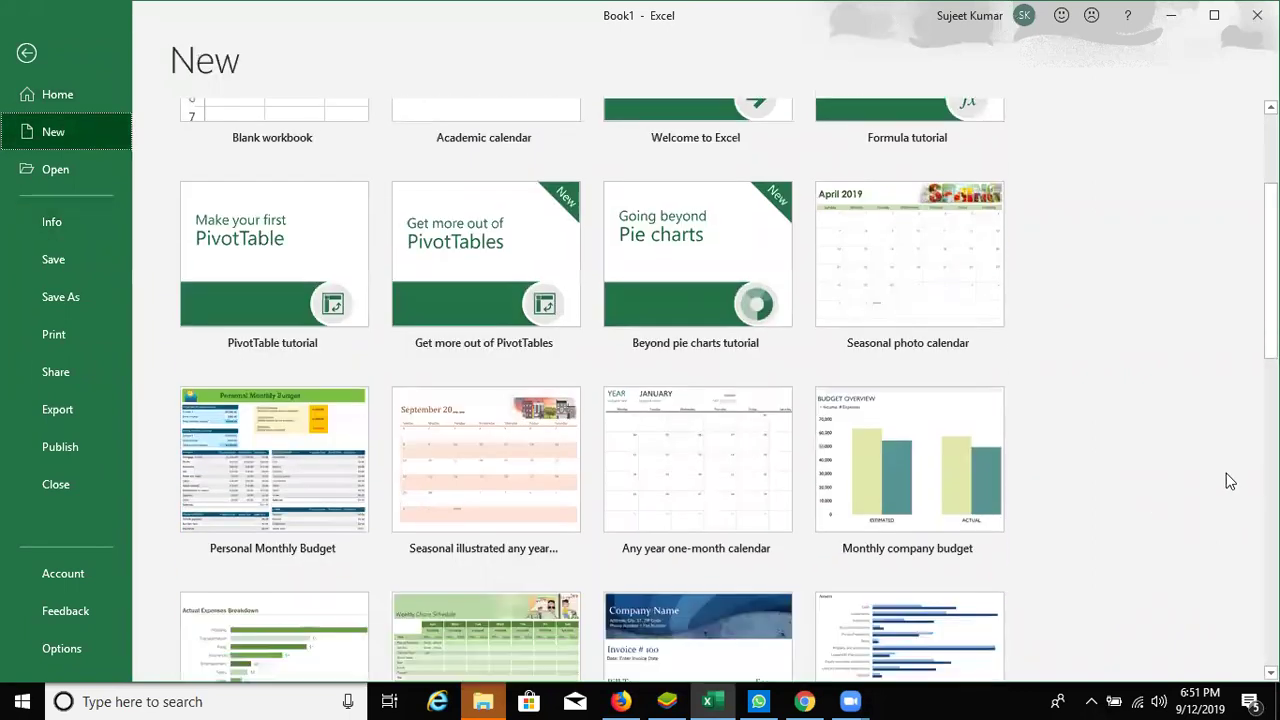
scroll(1232, 482, down, 1)
scroll(1232, 480, down, 2)
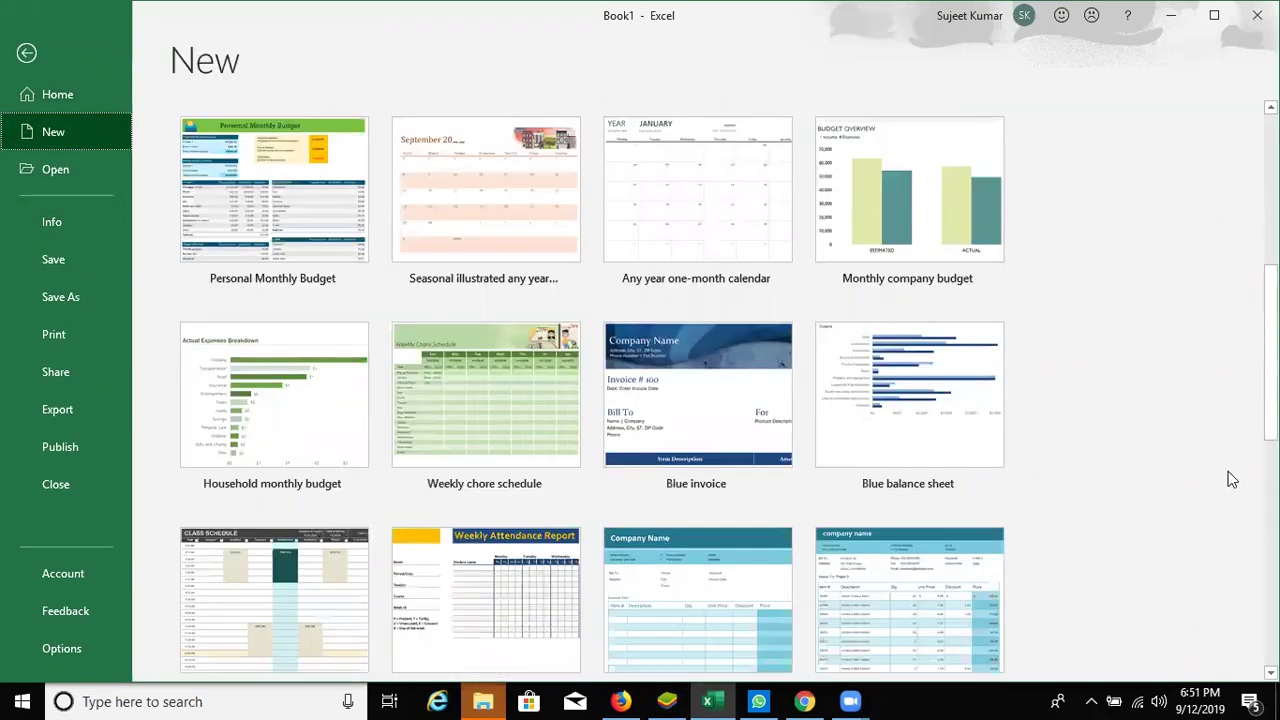
scroll(1232, 457, down, 1)
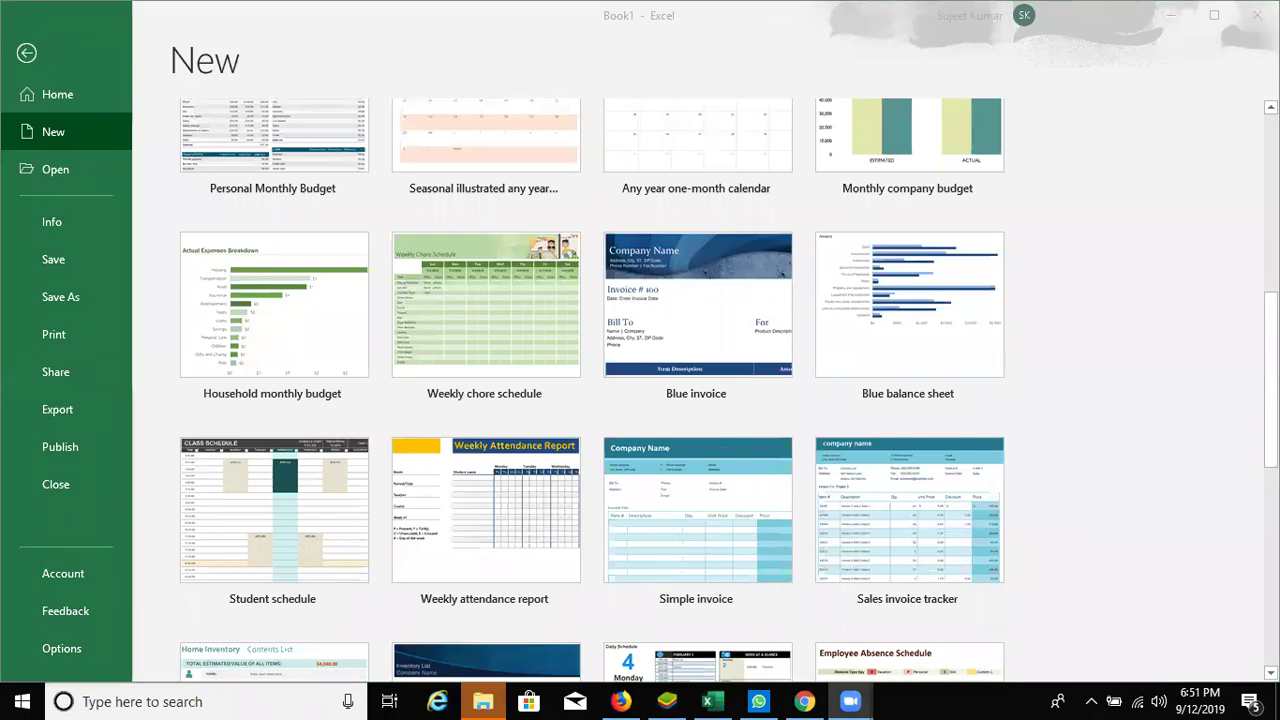
scroll(640, 390, down, 5)
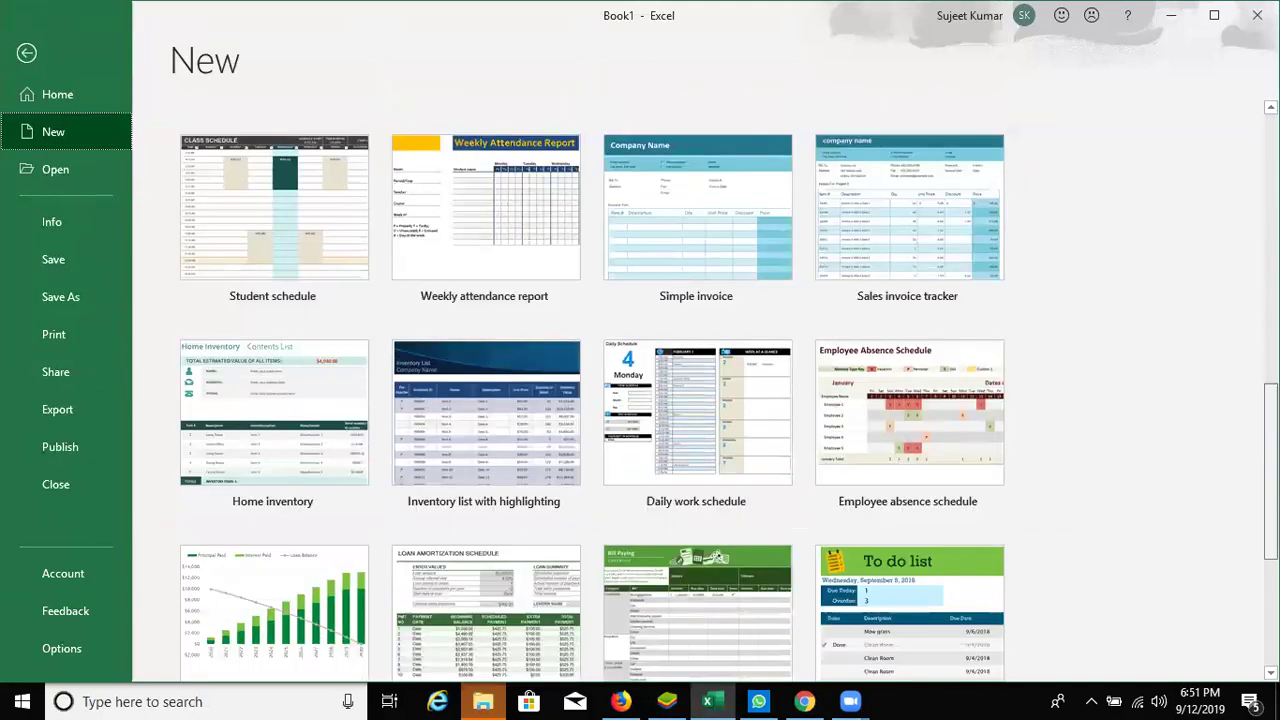
scroll(640, 390, down, 3)
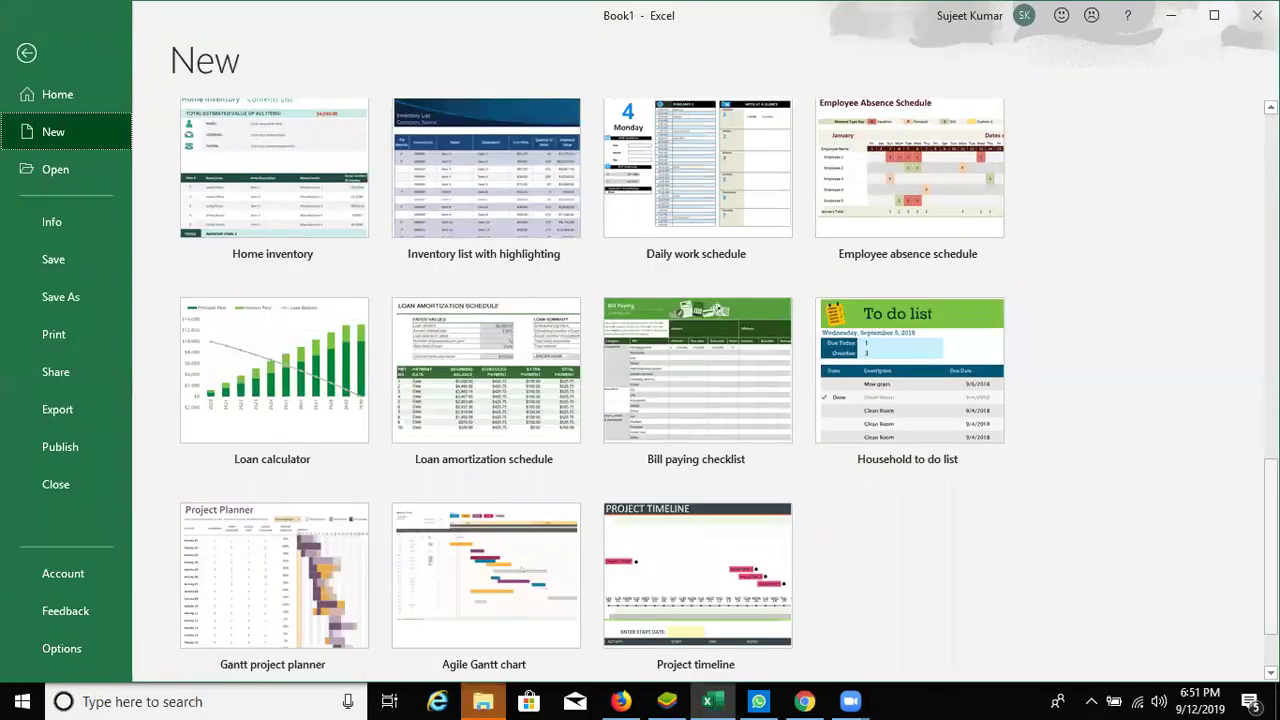
Step: Preview the Project timeline template and create a new workbook from it
click(675, 593)
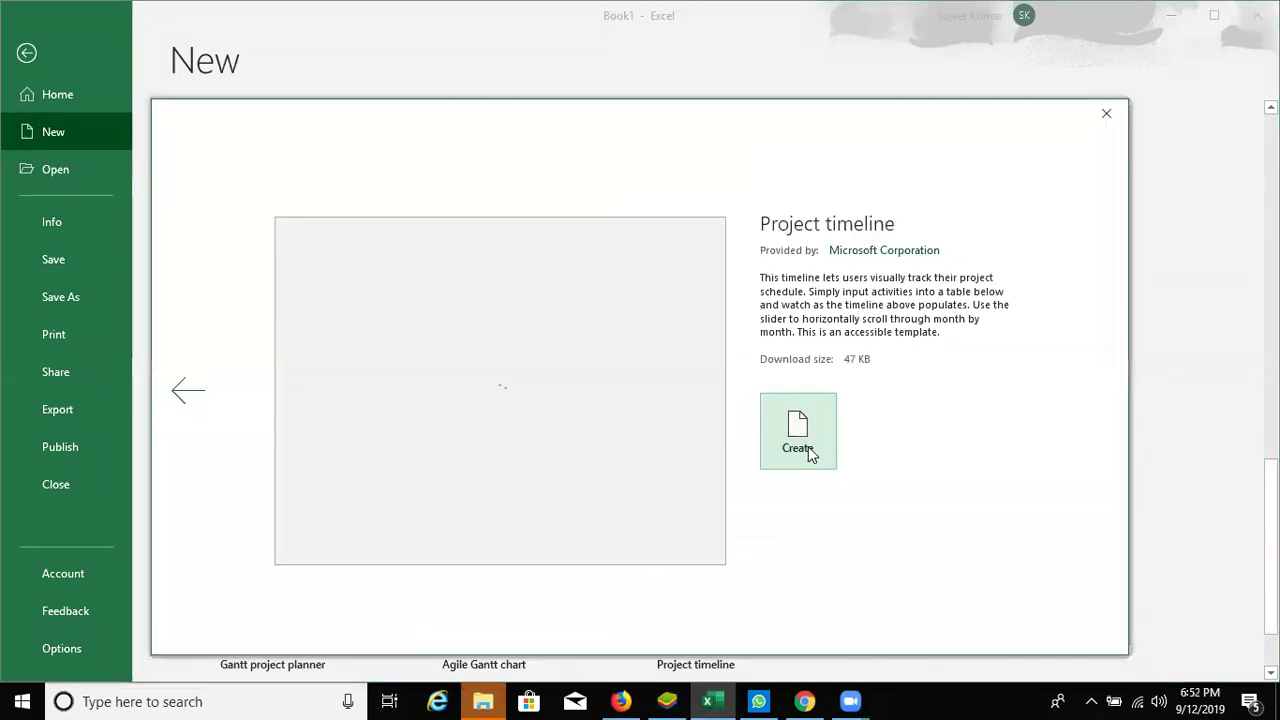
click(810, 455)
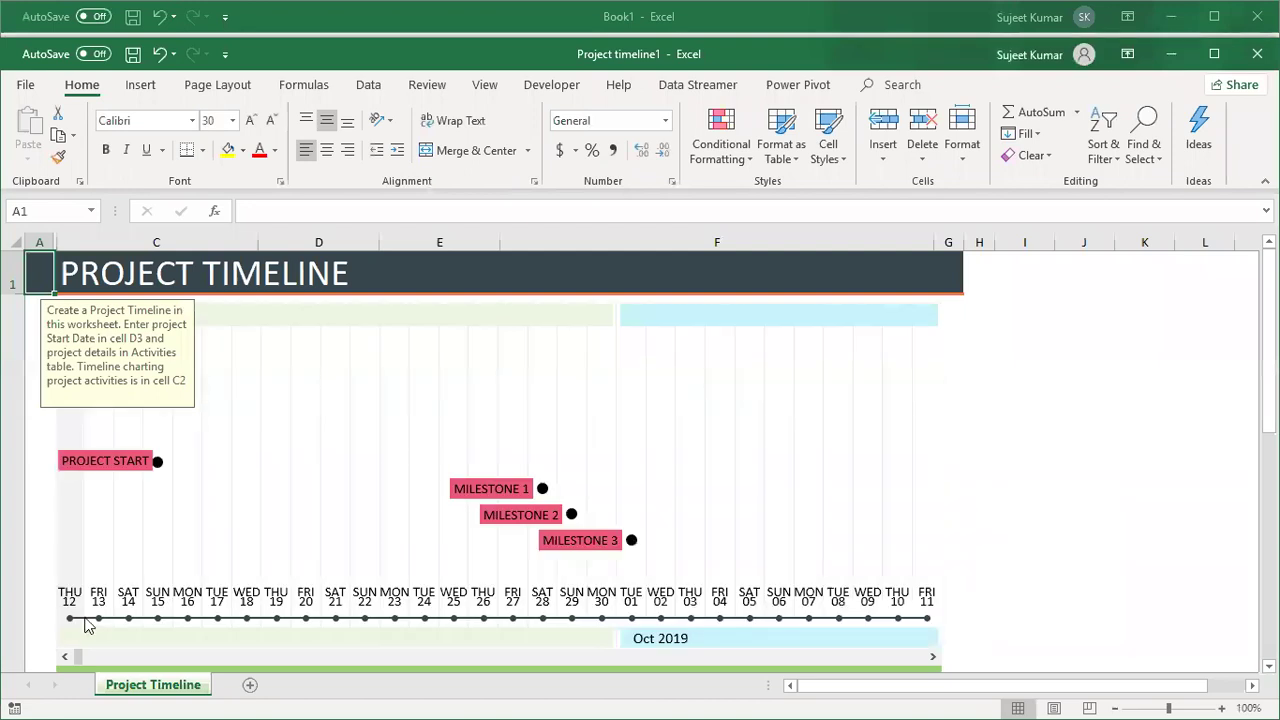
scroll(86, 614, down, 4)
scroll(246, 498, up, 3)
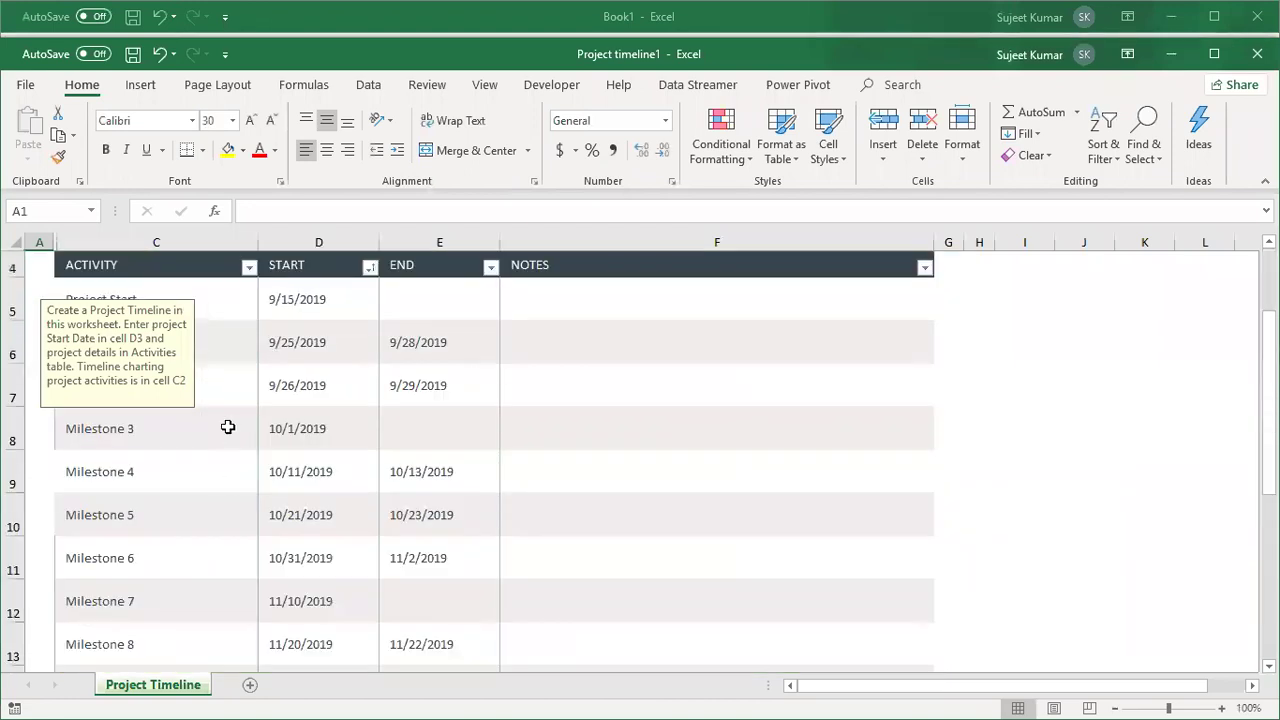
click(316, 433)
click(414, 495)
scroll(414, 495, up, 1)
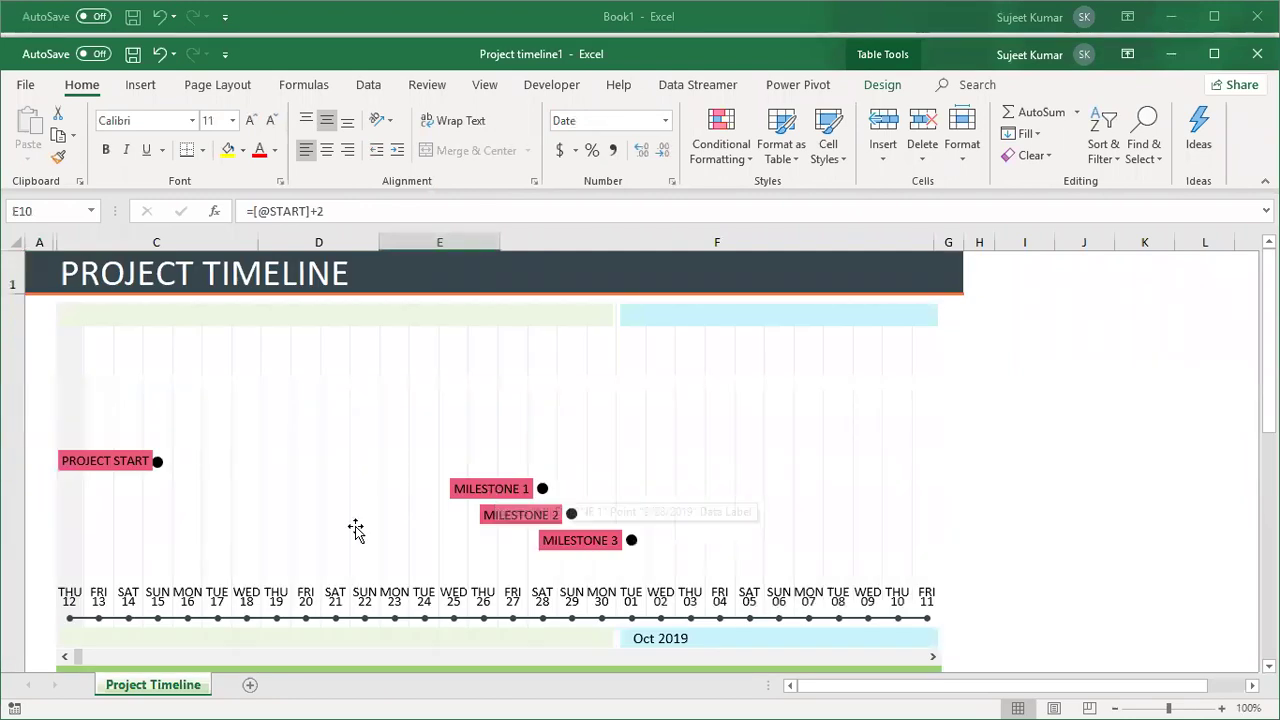
scroll(357, 528, down, 2)
scroll(355, 527, down, 2)
scroll(355, 527, down, 2)
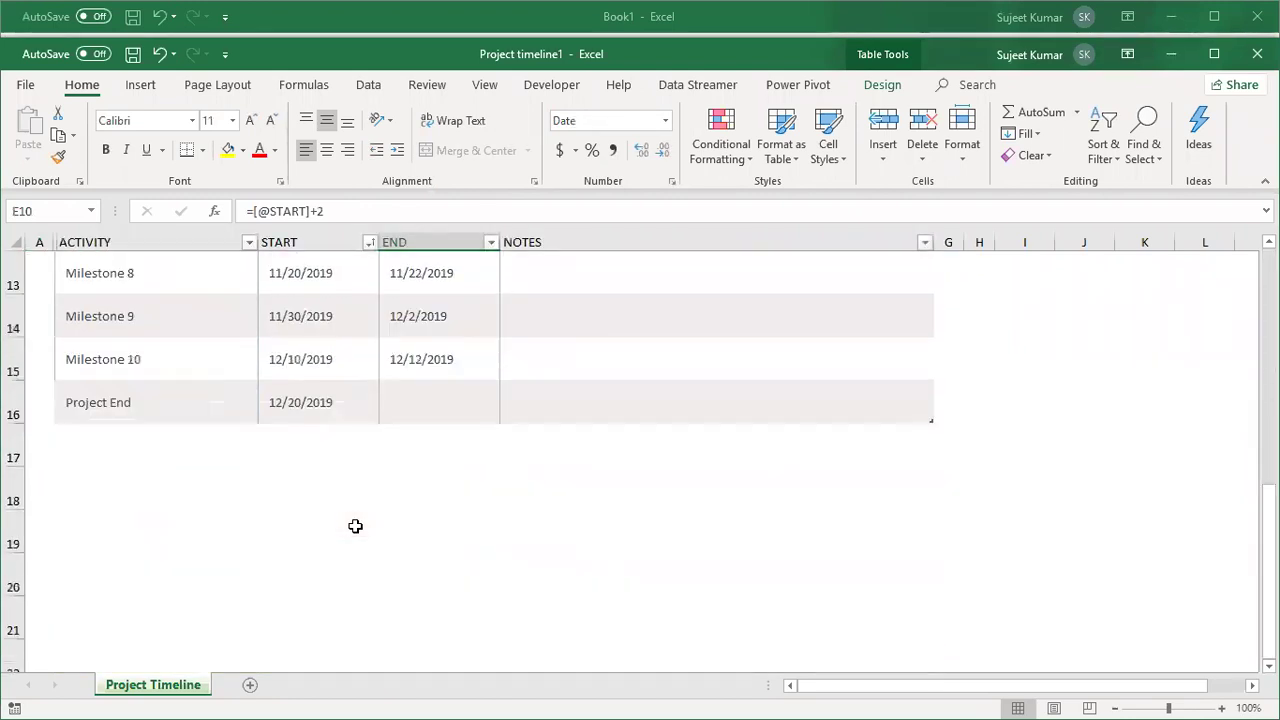
scroll(354, 520, up, 3)
scroll(354, 520, up, 1)
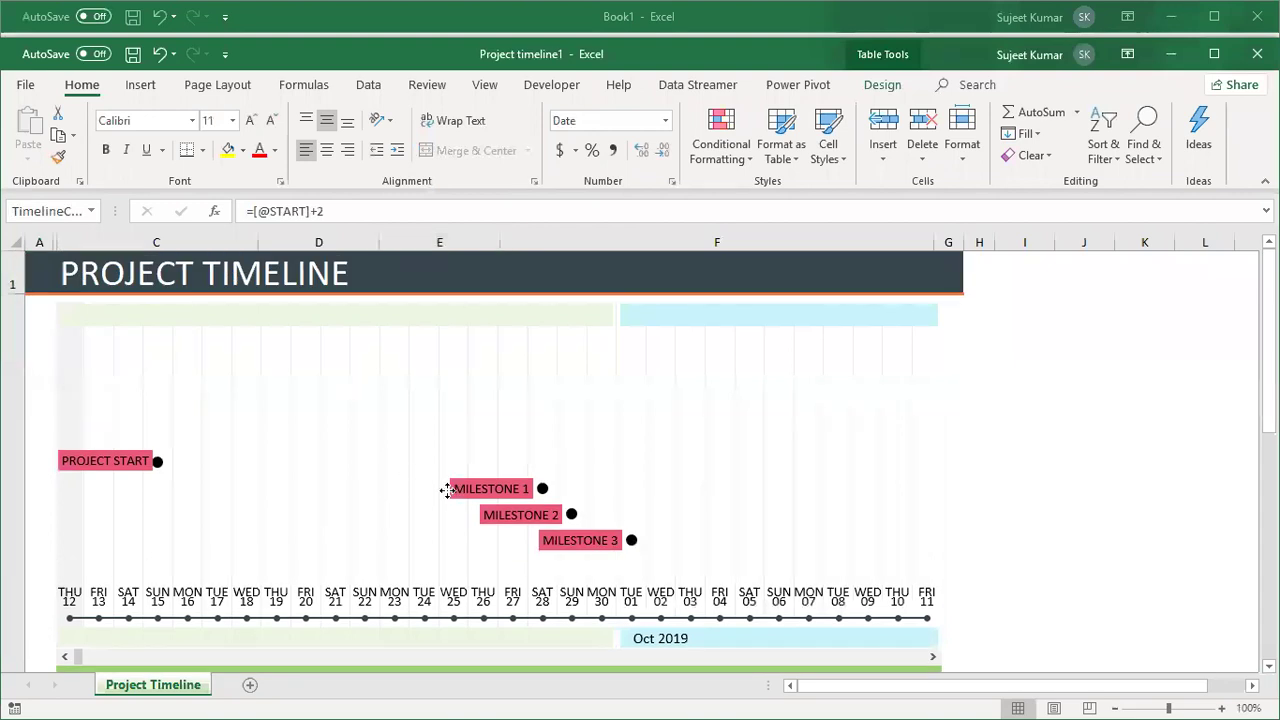
click(486, 497)
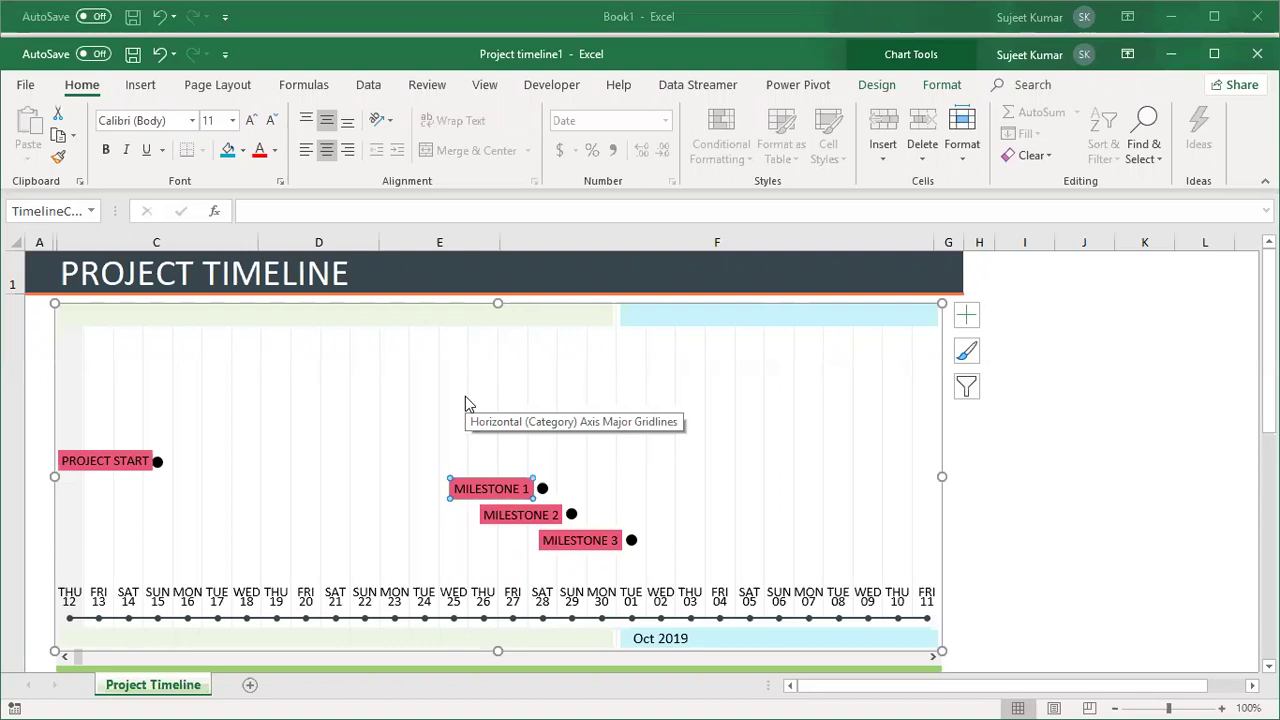
Step: Close the Project timeline1 workbook and discard its changes
click(1257, 53)
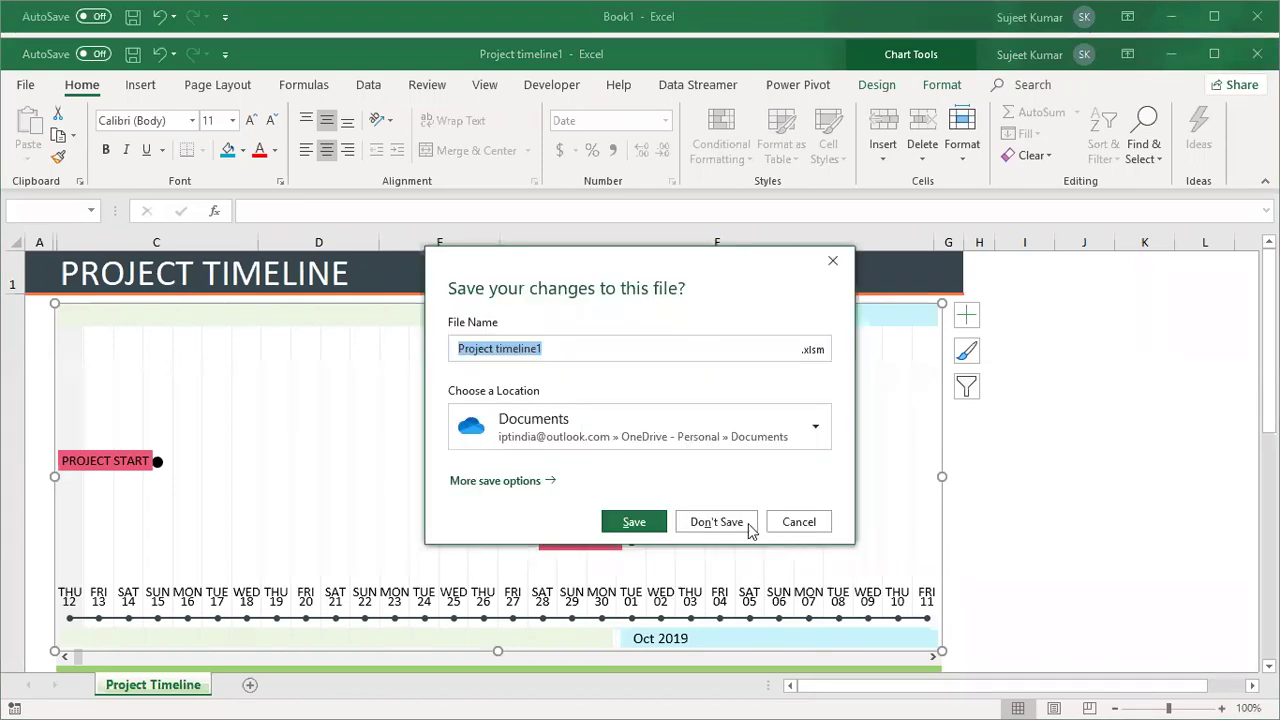
click(740, 522)
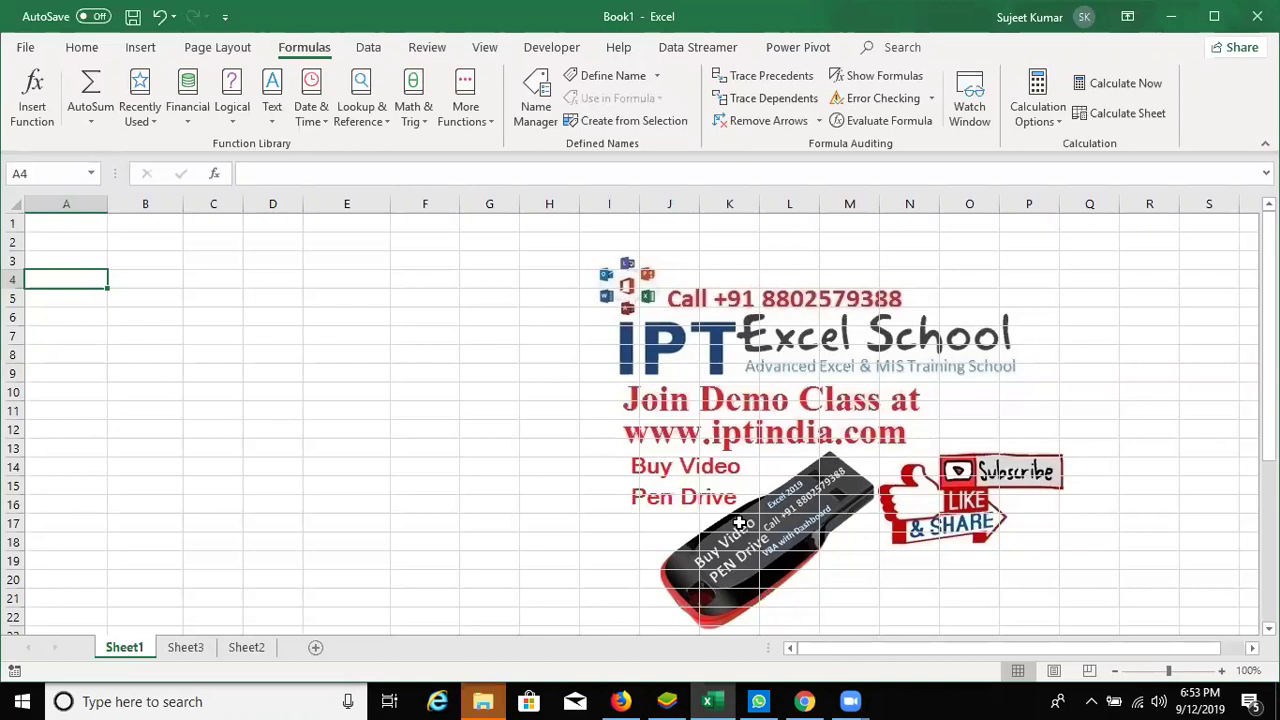
Step: Select cell A1 of Book1 and show the Home ribbon commands
click(48, 222)
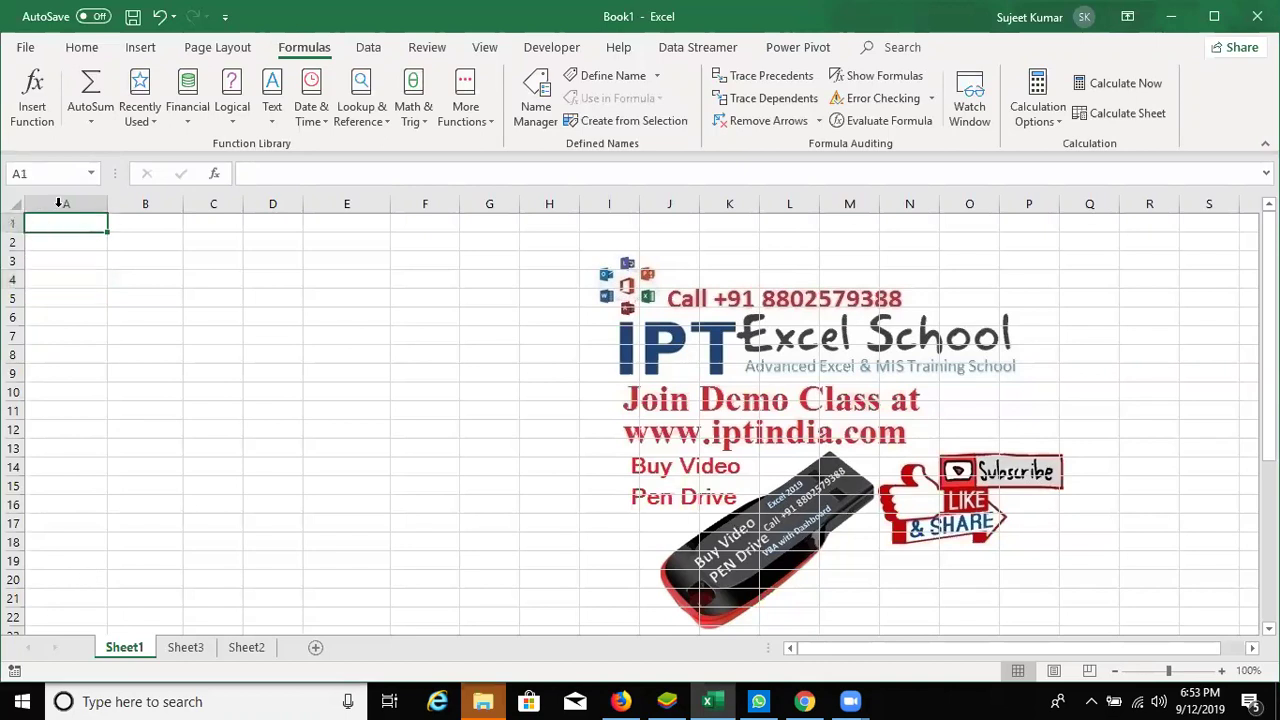
click(82, 48)
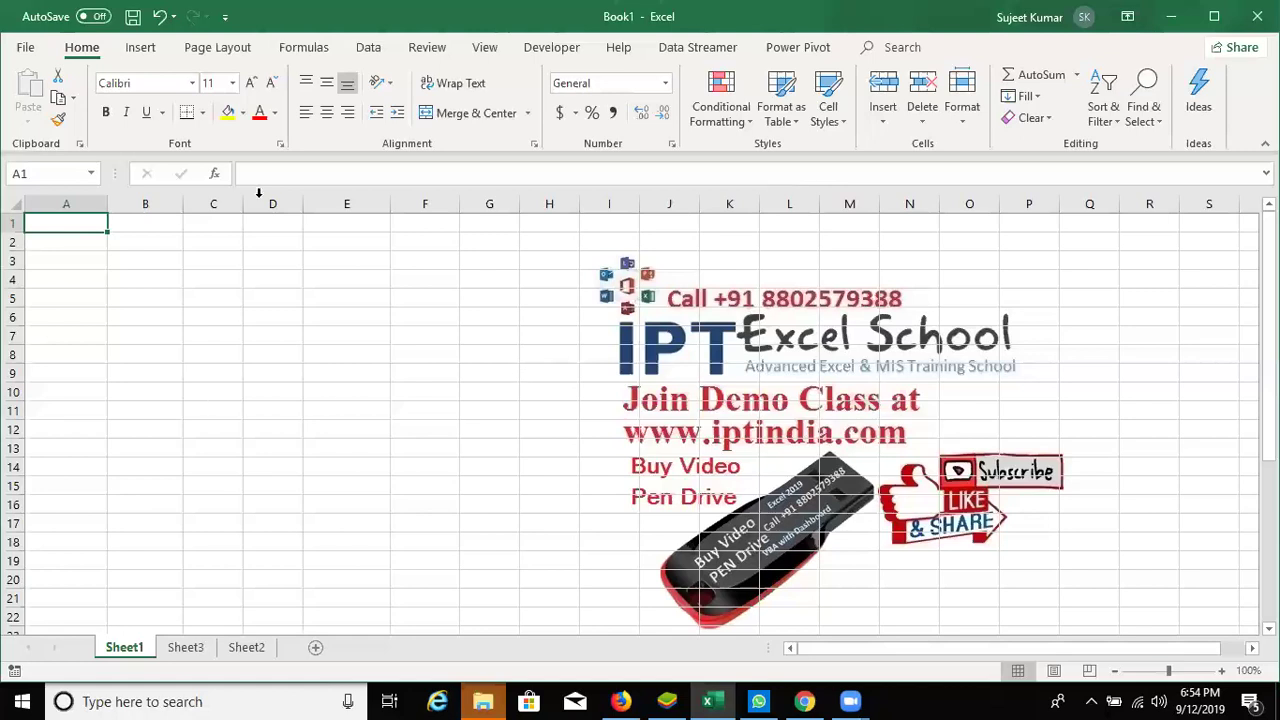
Step: Delete columns E through G of Sheet1
drag(319, 211, 491, 203)
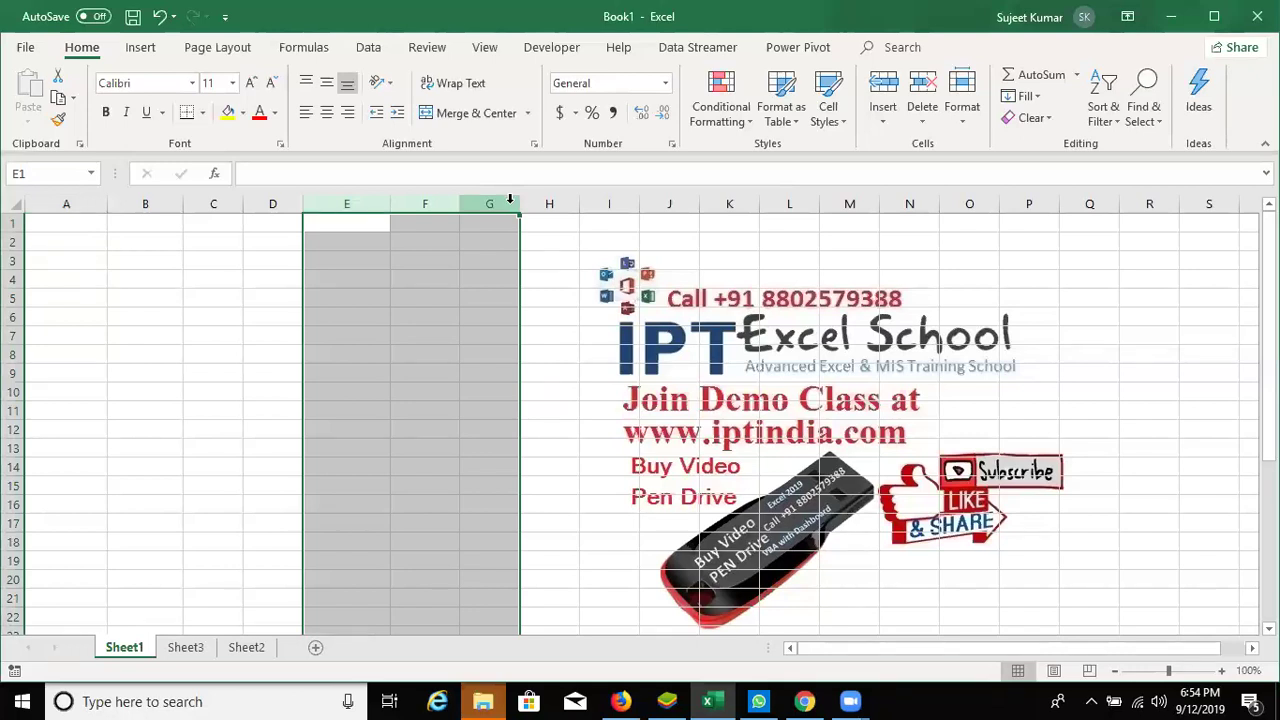
right_click(512, 204)
click(584, 350)
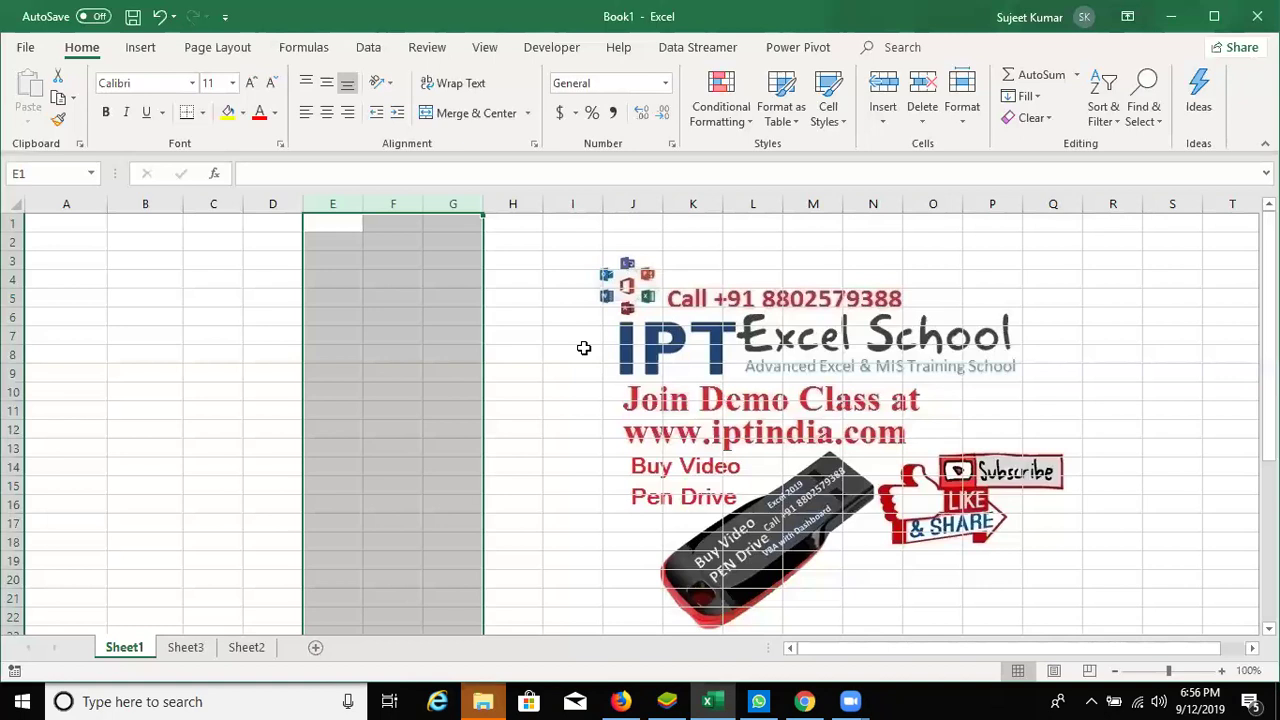
Step: Merge and centre A1:I3, then enter the title 'Daily Cash Tracker' in it
key(Left)
key(Left)
key(Left)
key(Left)
key(shift+Right)
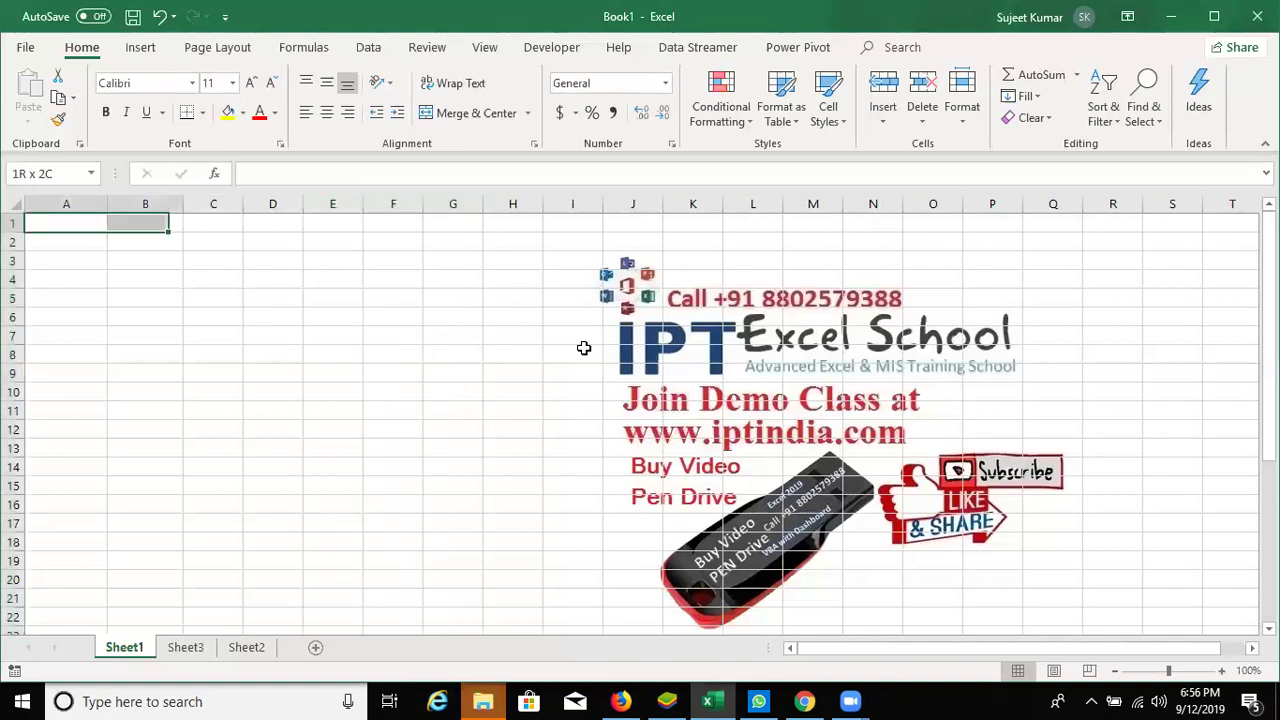
key(shift+Right)
key(shift+Right)
key(shift+Right)
key(shift+Right)
key(shift+Right)
key(shift+Right)
key(shift+Right)
key(shift+Down)
key(shift+Down)
click(429, 113)
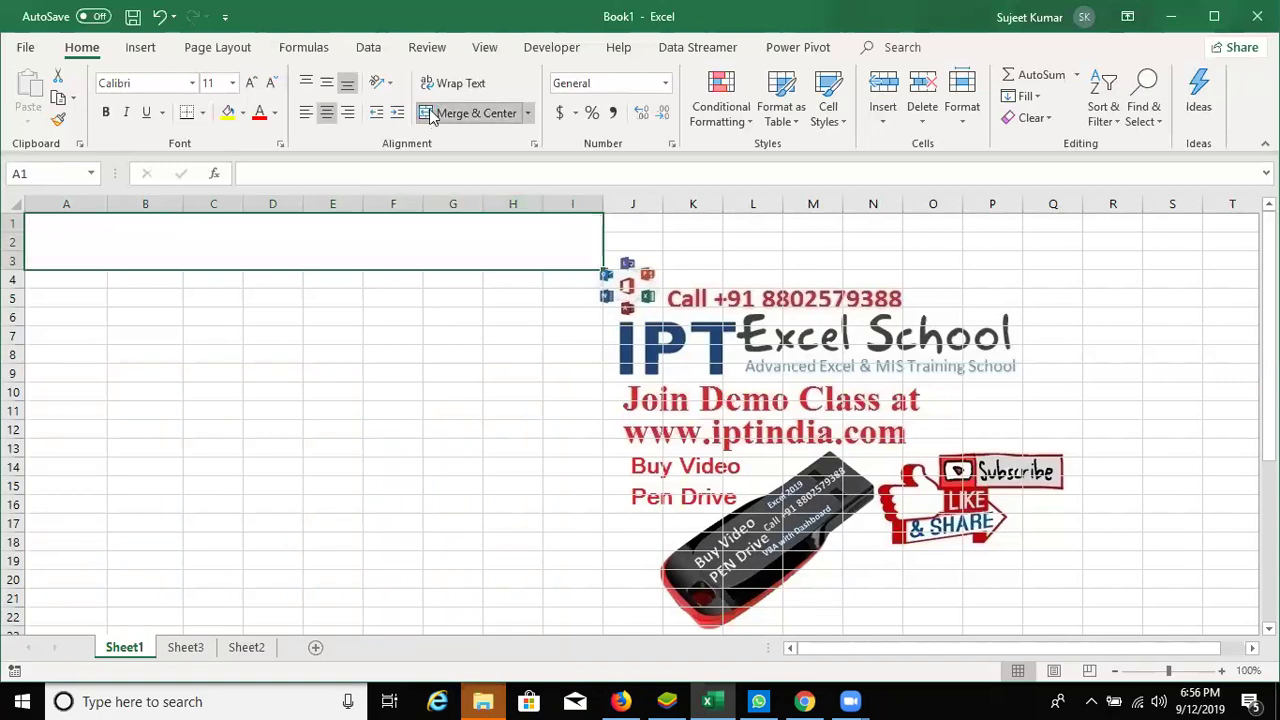
text(Daily Cash Tracj)
key(BackSpace)
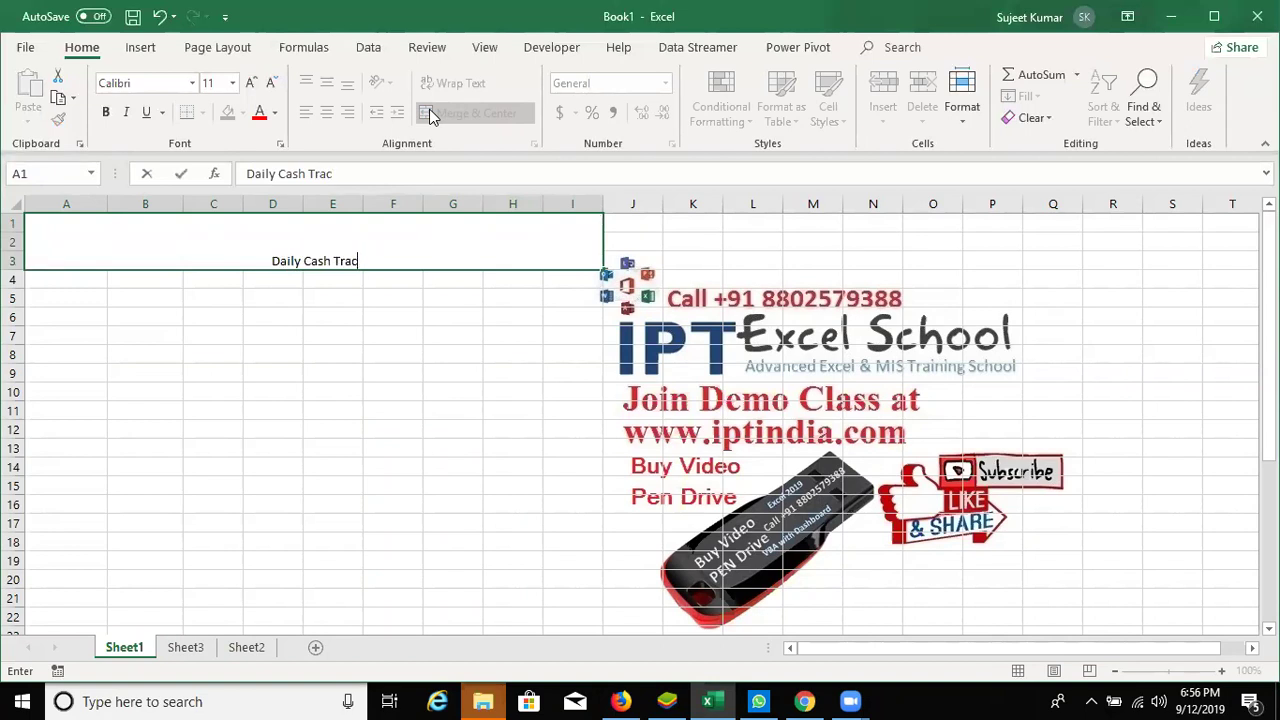
text(ker)
key(Return)
key(Up)
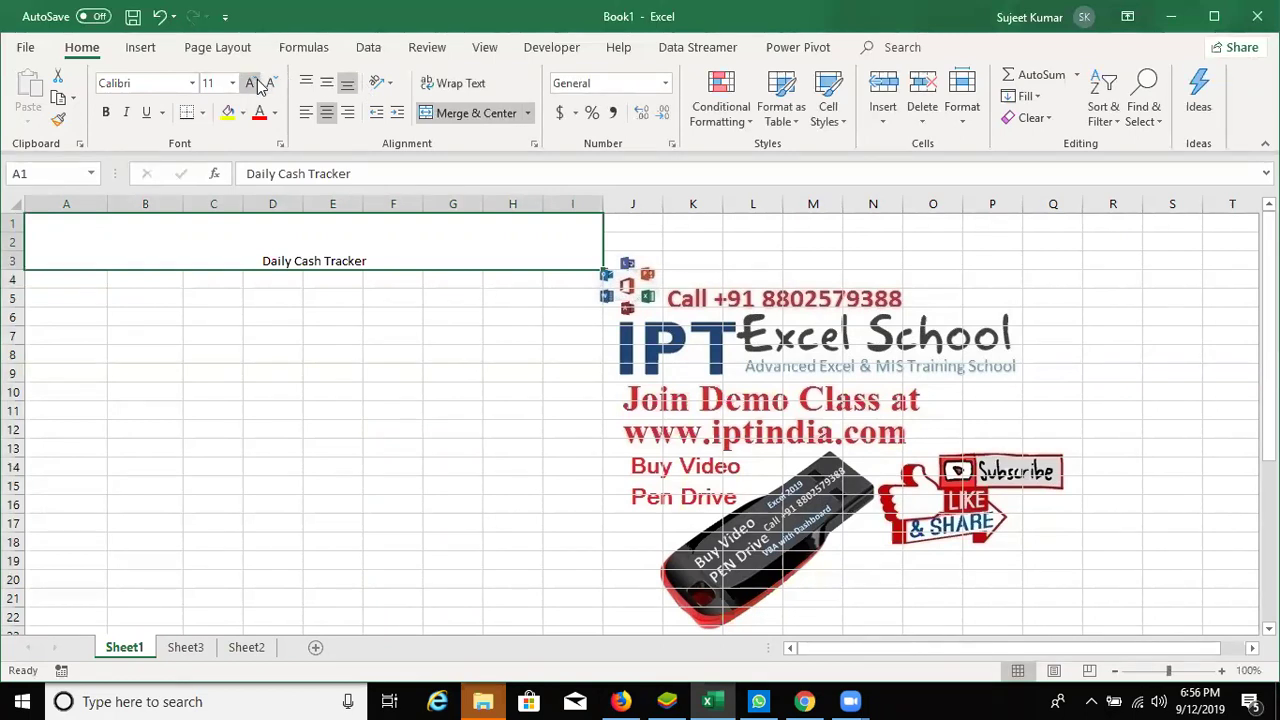
Step: Set the Daily Cash Tracker title to 36-point font and underline it
click(251, 83)
click(251, 83)
click(251, 83)
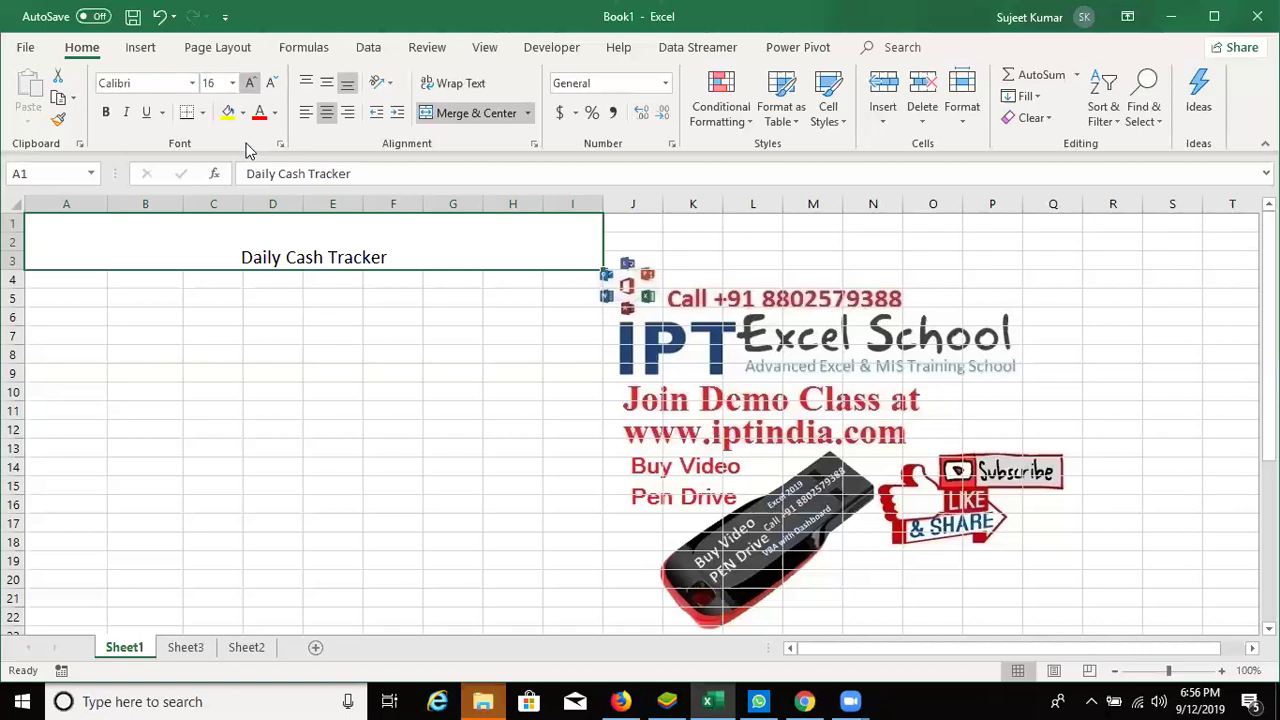
click(250, 83)
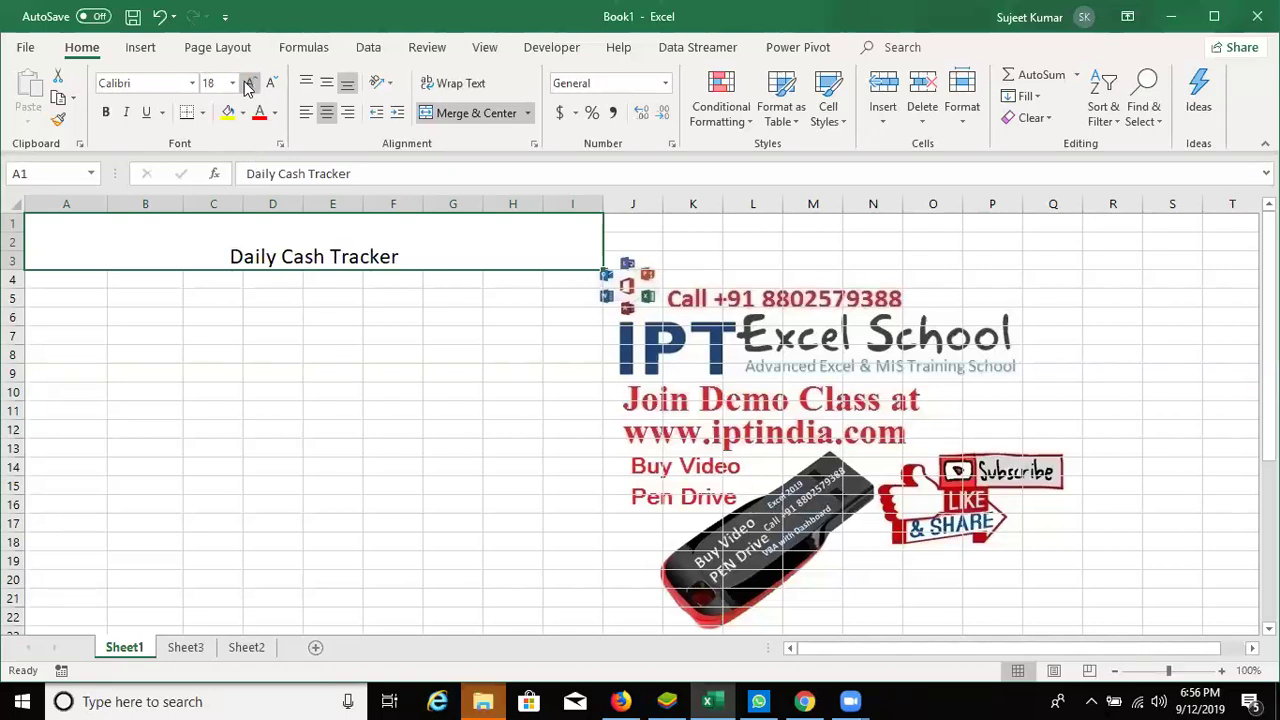
click(250, 83)
click(250, 83)
click(250, 83)
click(250, 83)
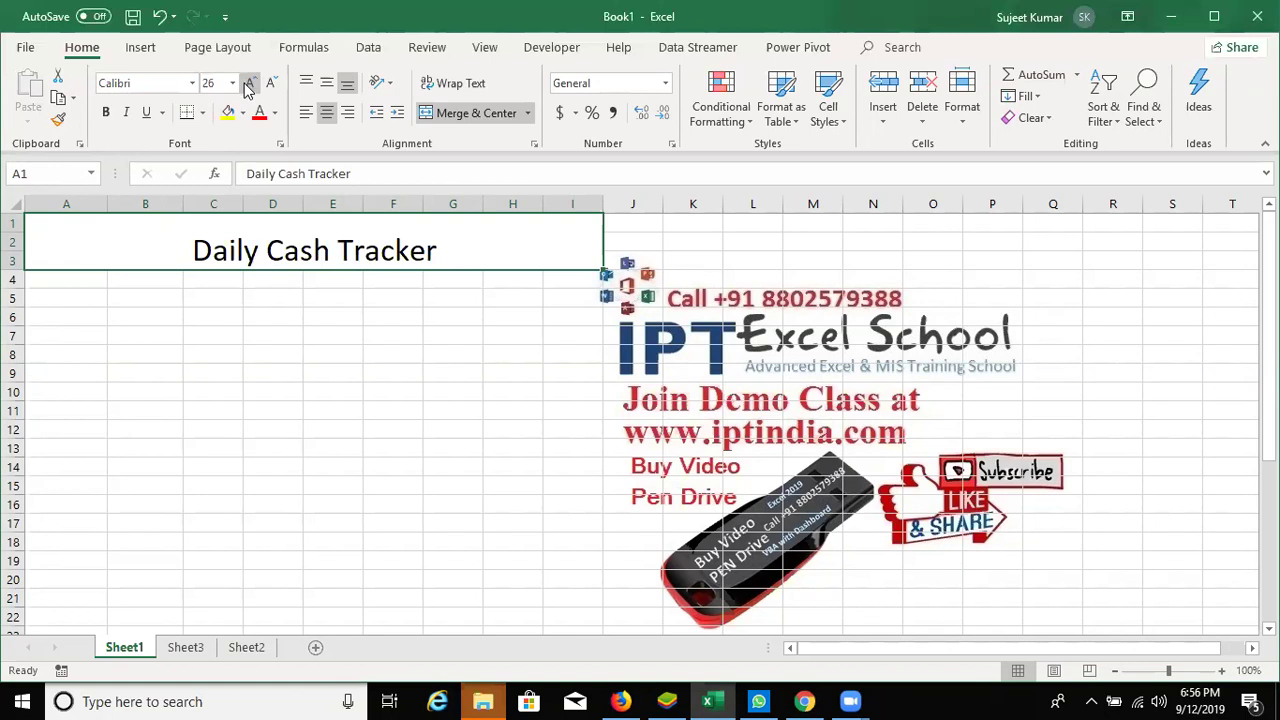
click(250, 83)
click(250, 83)
click(250, 83)
click(271, 85)
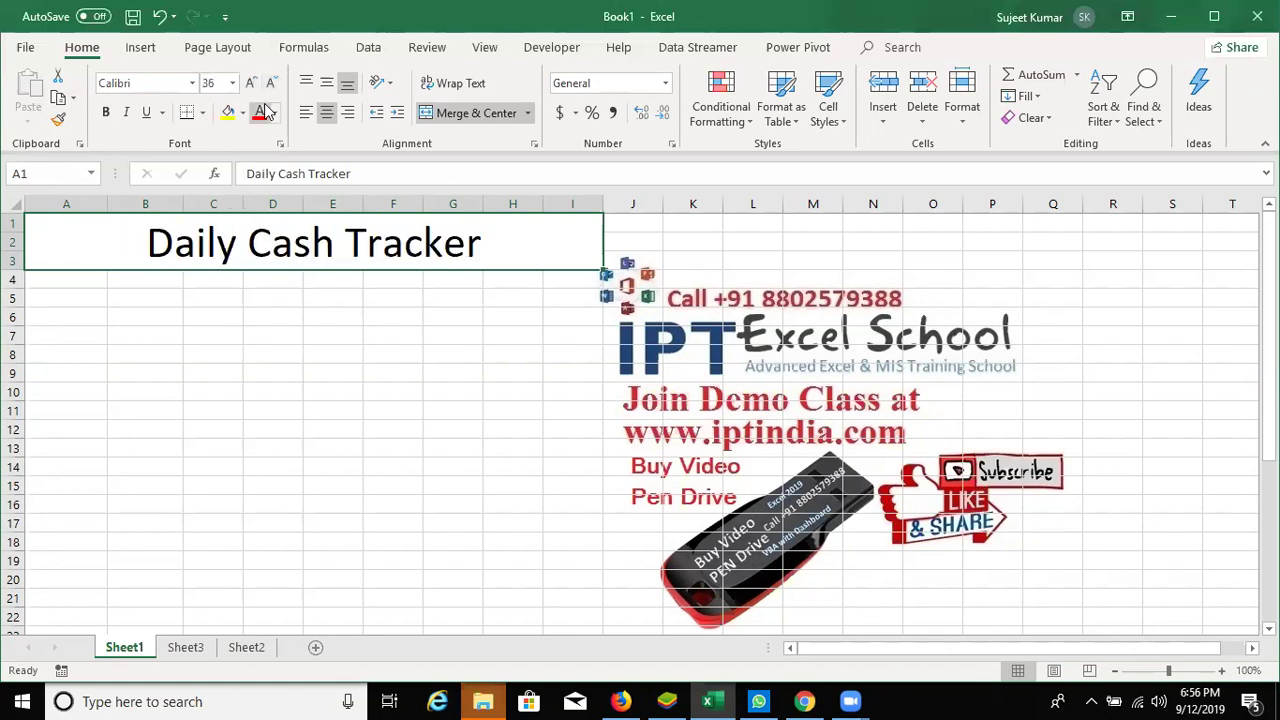
key(ctrl+u)
Step: Enter the labels 'Date' in A6 and 'Time' in F6
click(85, 316)
text(Date)
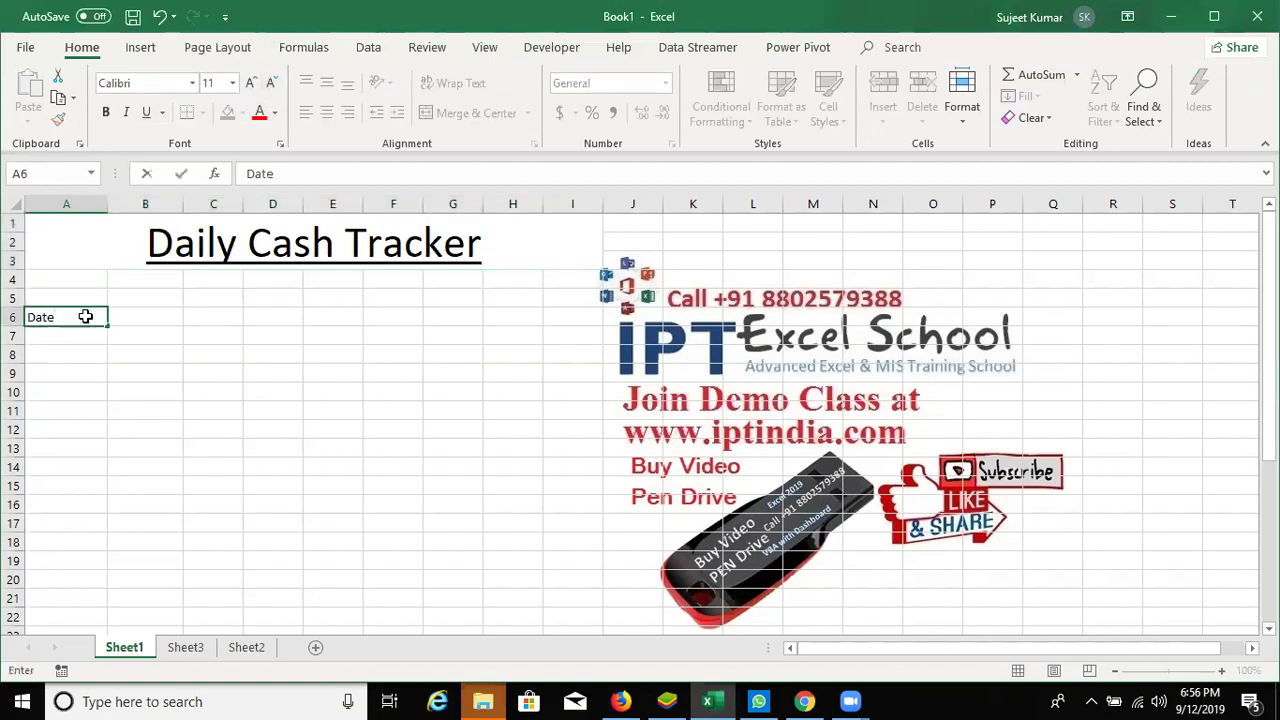
key(Tab)
key(Tab)
key(Tab)
key(Tab)
key(Tab)
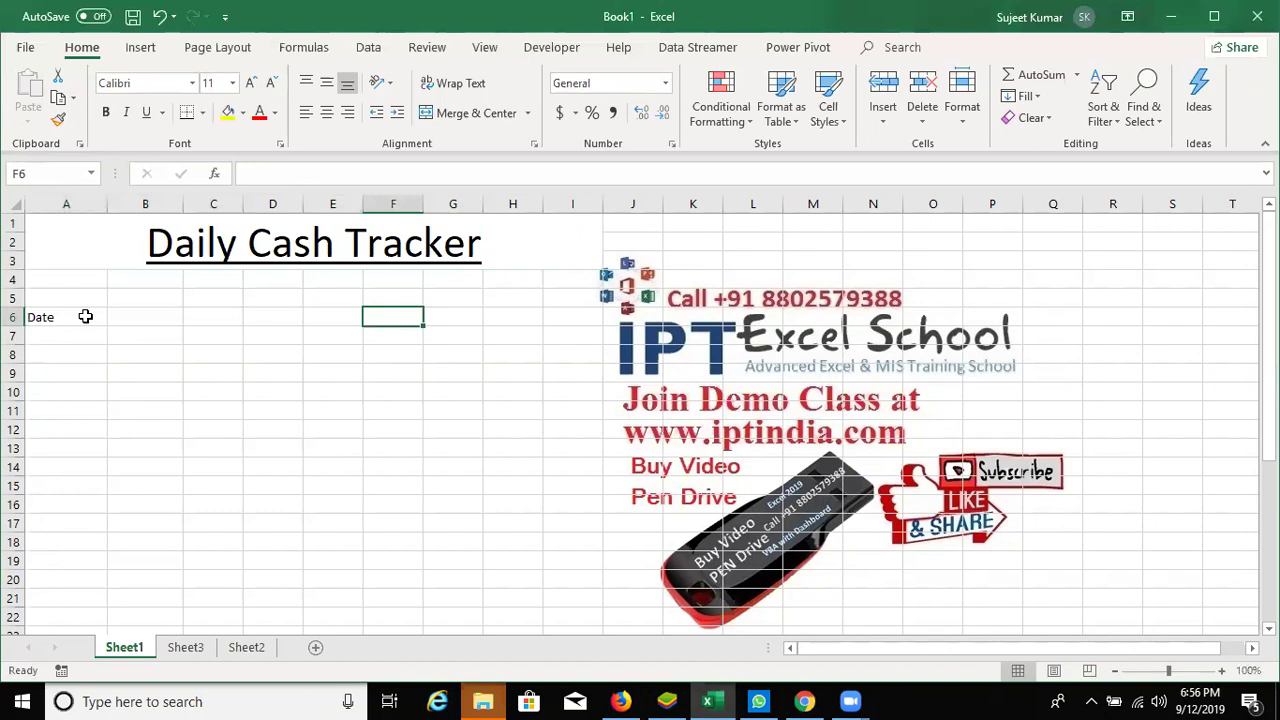
text(Time)
key(Return)
key(Tab)
Step: Add bottom borders under A6:B6 and F6:G6 as entry lines
drag(86, 316, 120, 316)
click(186, 114)
click(267, 357)
drag(393, 316, 455, 313)
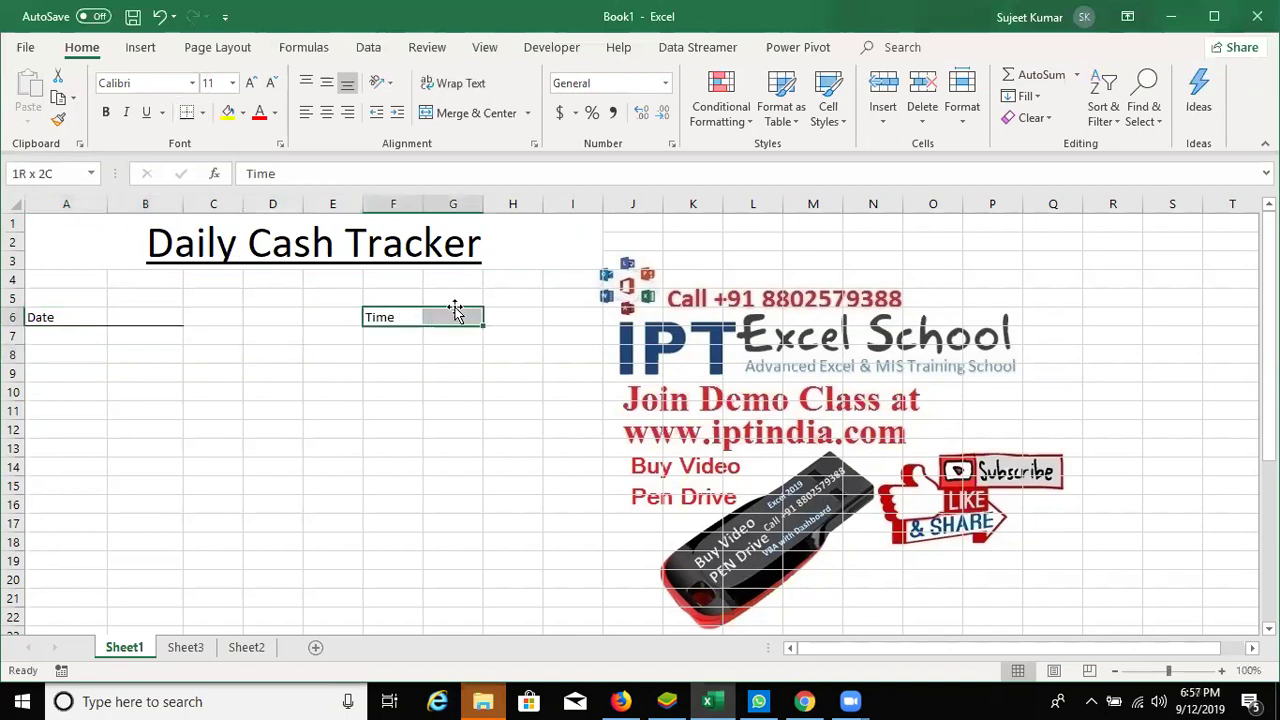
click(186, 114)
click(150, 350)
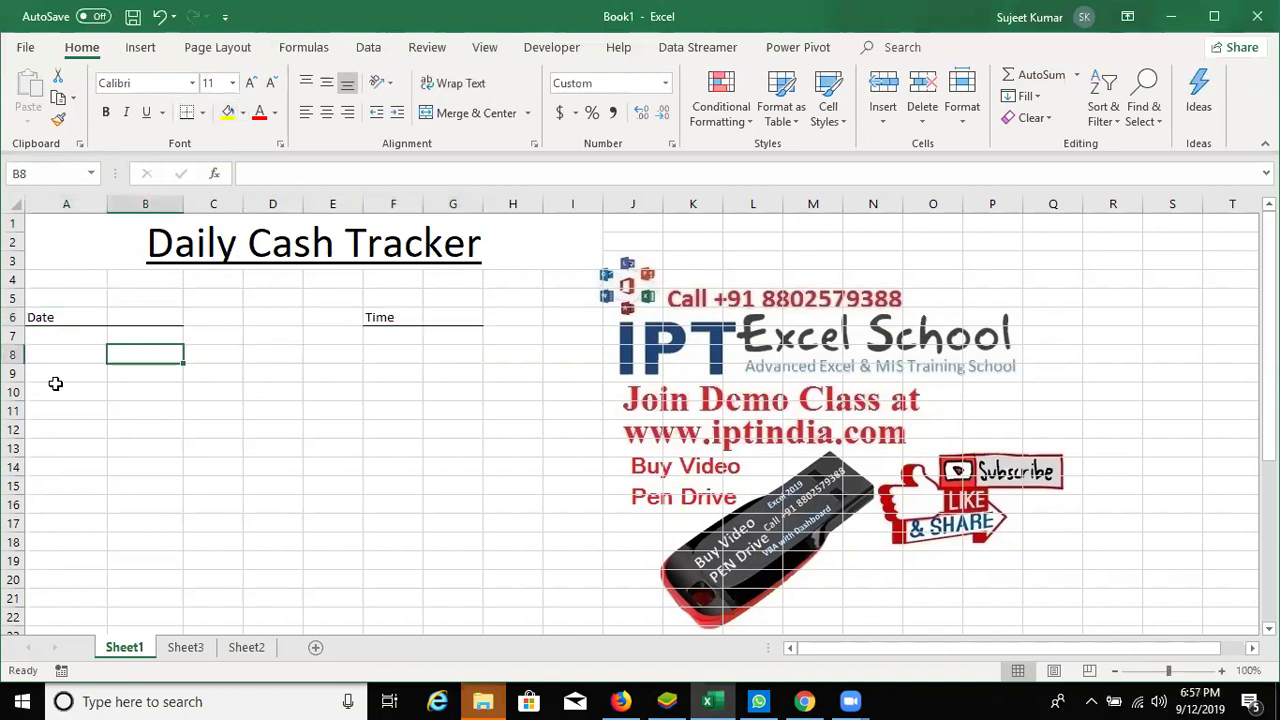
click(38, 357)
Step: Enter the headings Sr, Date and Part. in A9:C9
key(Down)
text(Sr)
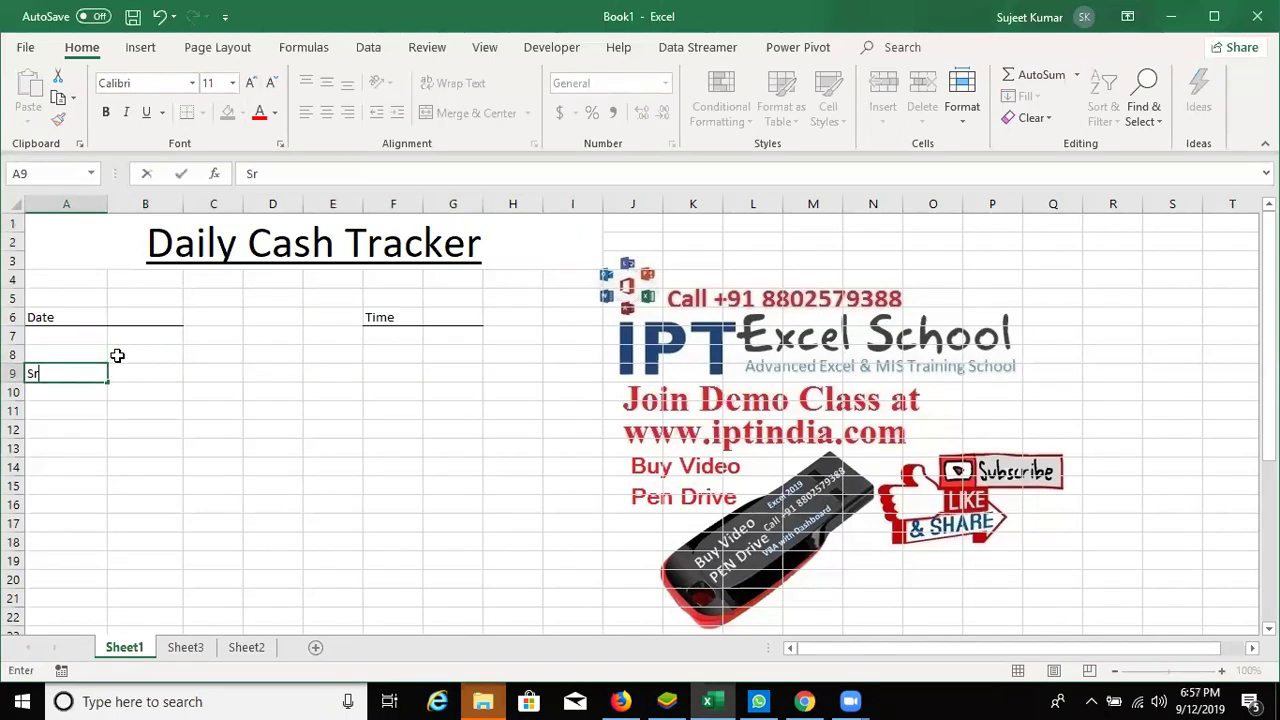
key(Tab)
text(Date)
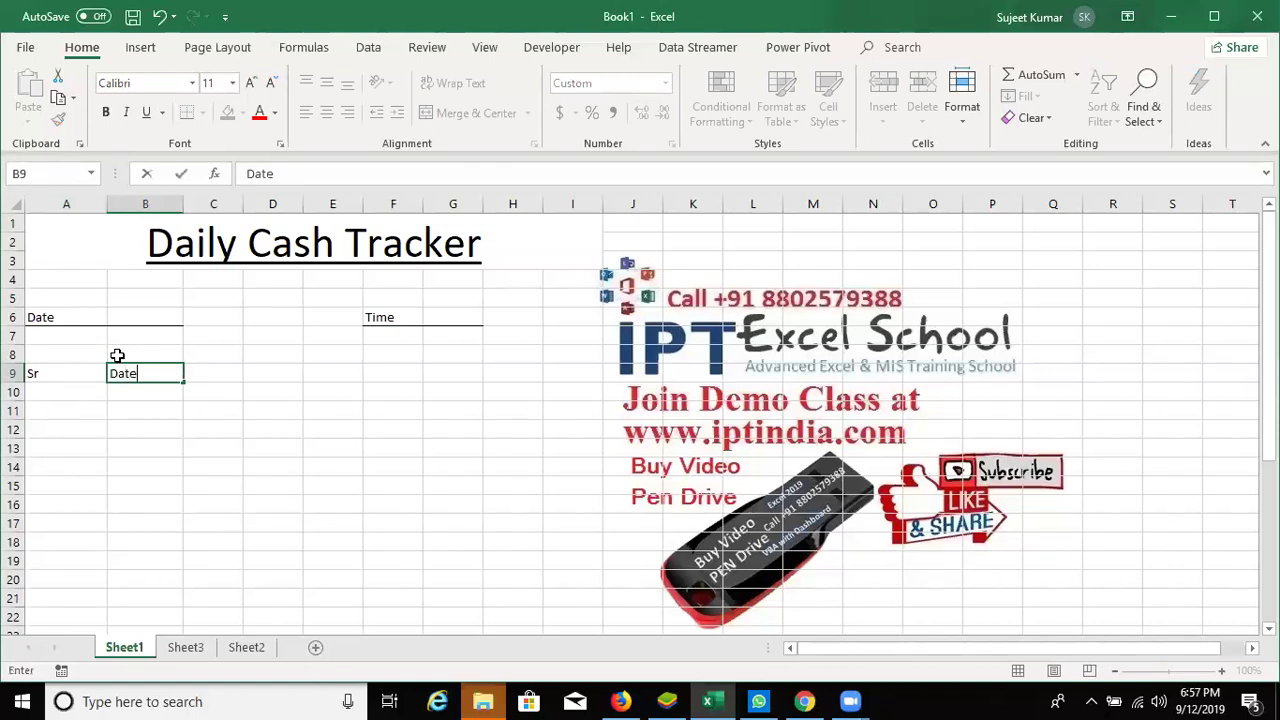
key(Escape)
text(Date)
key(Tab)
text(Pa)
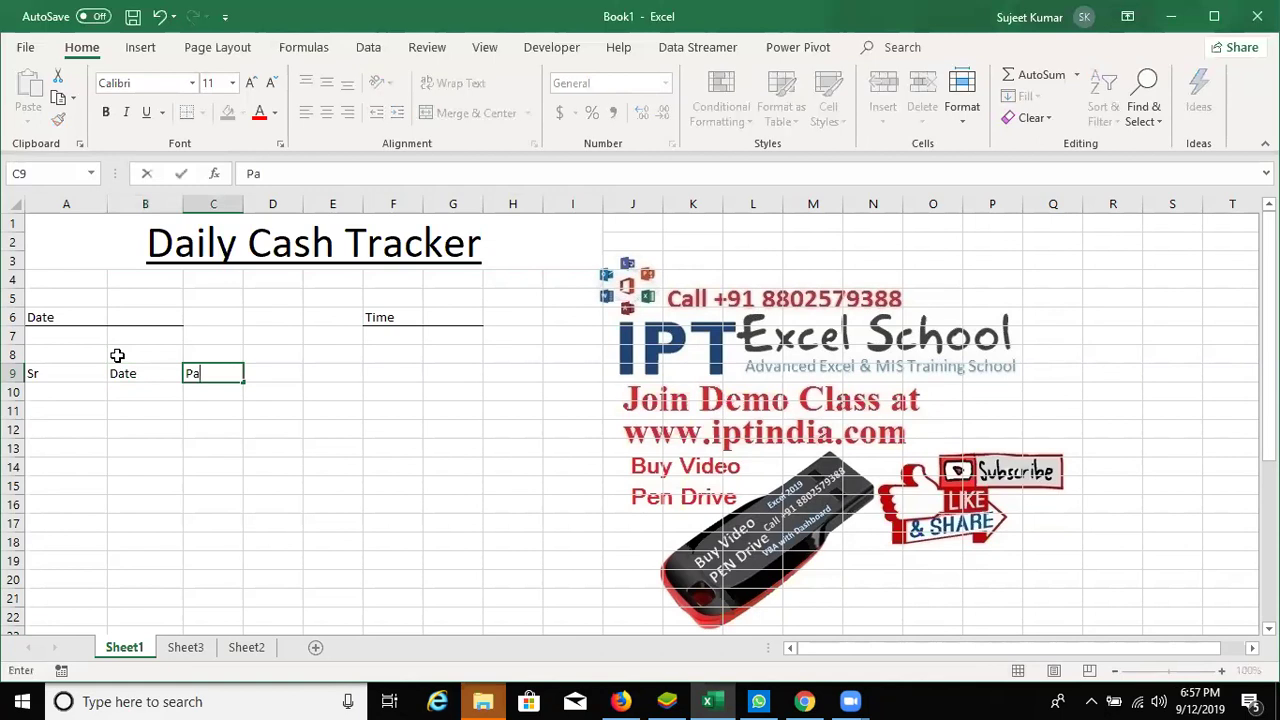
text(rt.)
key(Tab)
Step: Enter Person, Dr, Cr and Balance in D9:G9, then select the heading row
text(Pe)
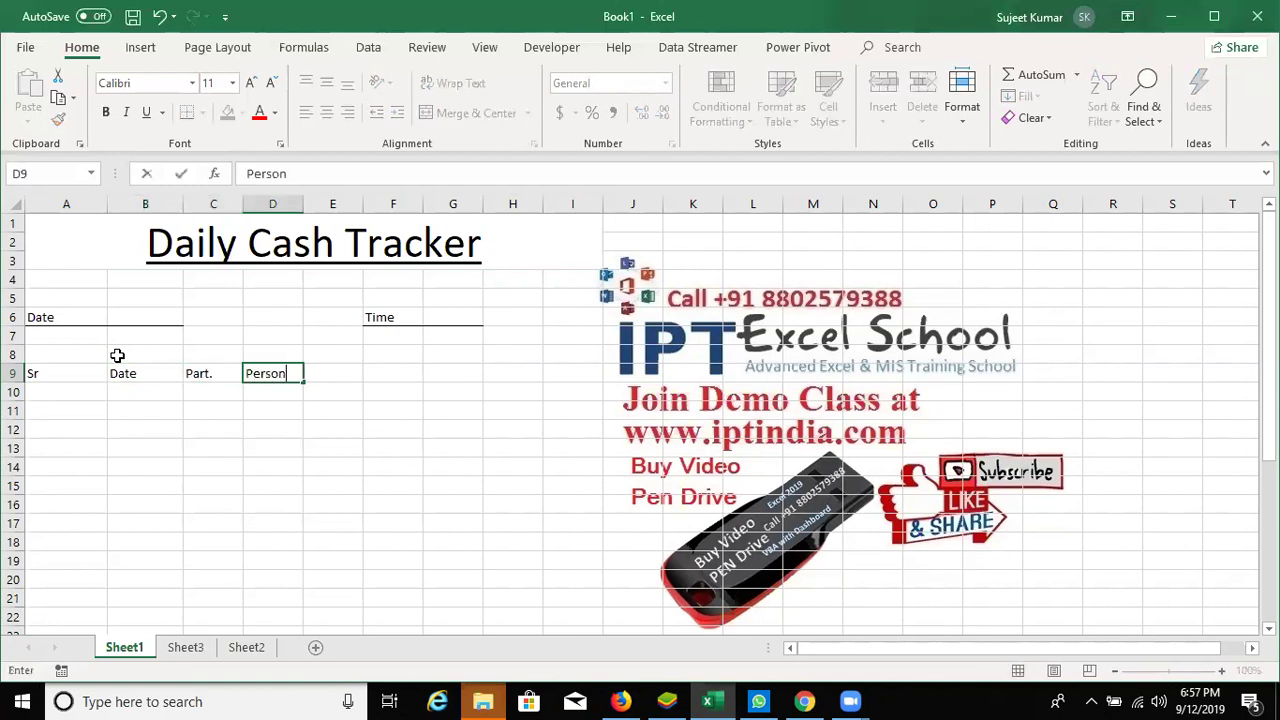
key(Tab)
text(Dr)
key(Tab)
text(Cr)
key(Tab)
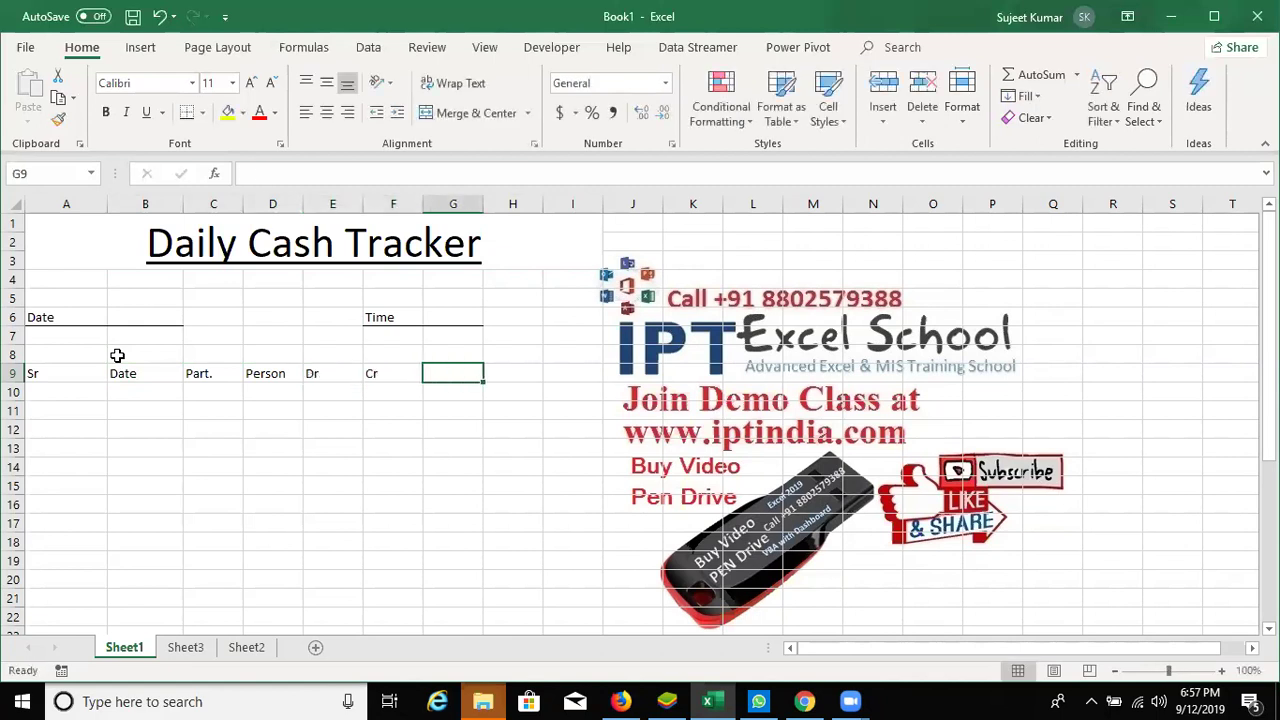
text(Balance)
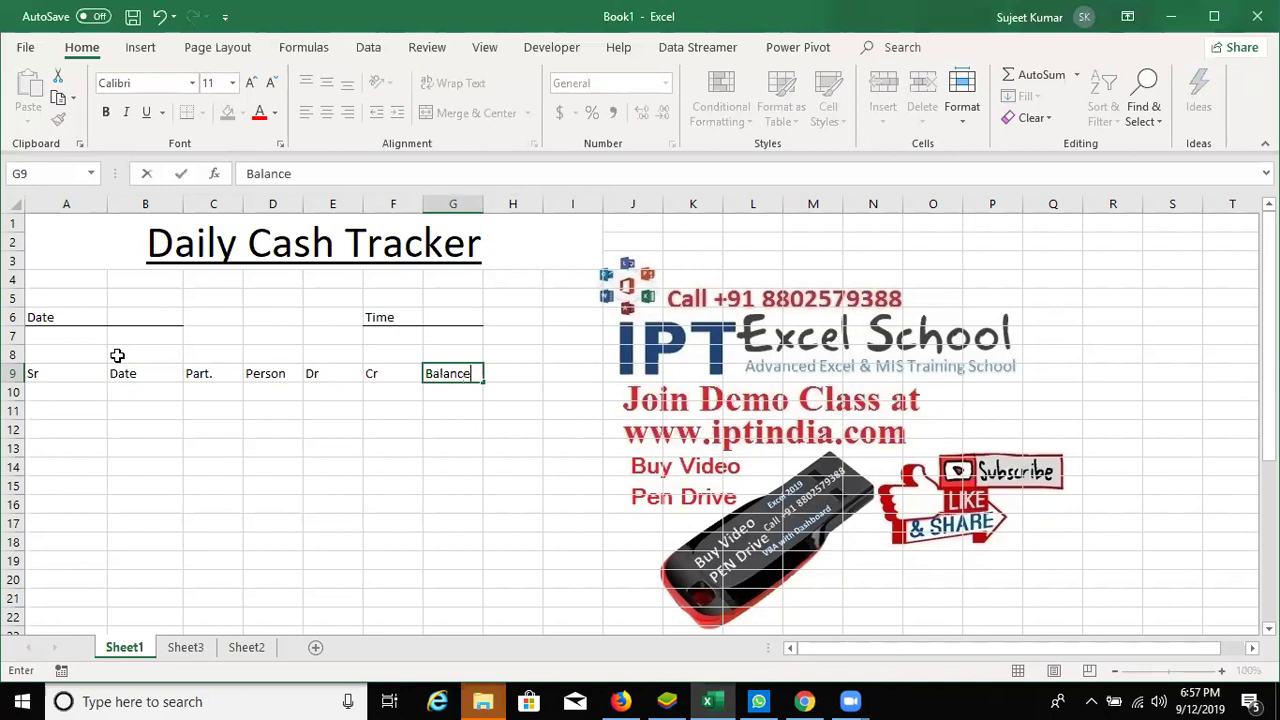
key(Return)
key(Up)
key(shift+Right)
key(shift+Right)
key(shift+Right)
key(shift+Right)
key(shift+Right)
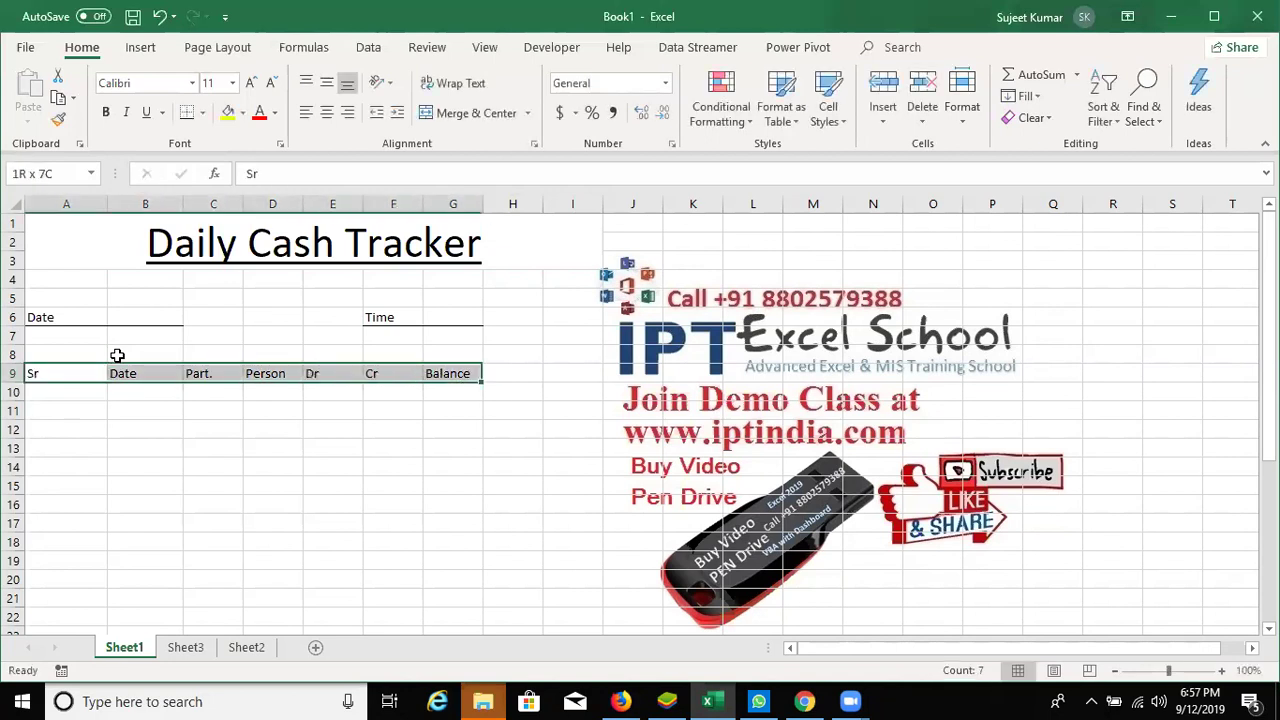
Step: Apply All Borders to the table grid A9:G26
key(shift+Down)
key(shift+Down)
key(shift+Down)
key(shift+Down)
key(shift+Down)
key(shift+Down)
key(shift+Down)
key(shift+Down)
key(shift+Down)
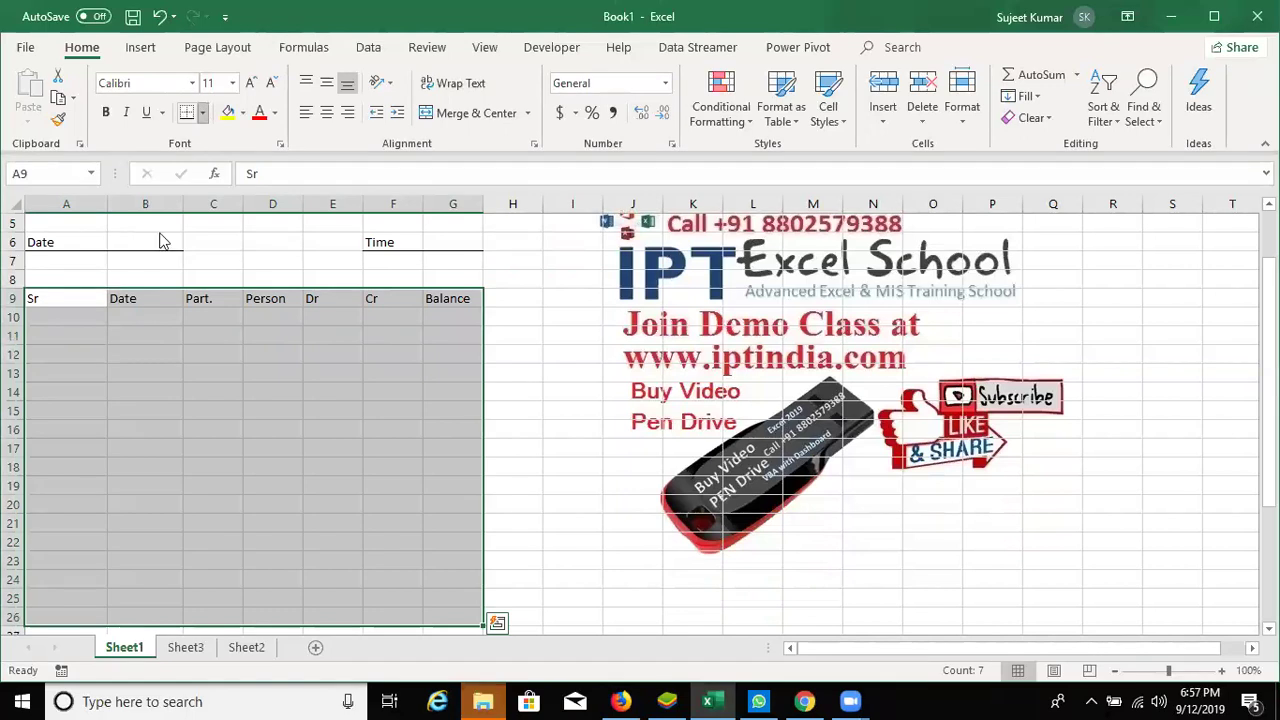
click(201, 114)
click(204, 276)
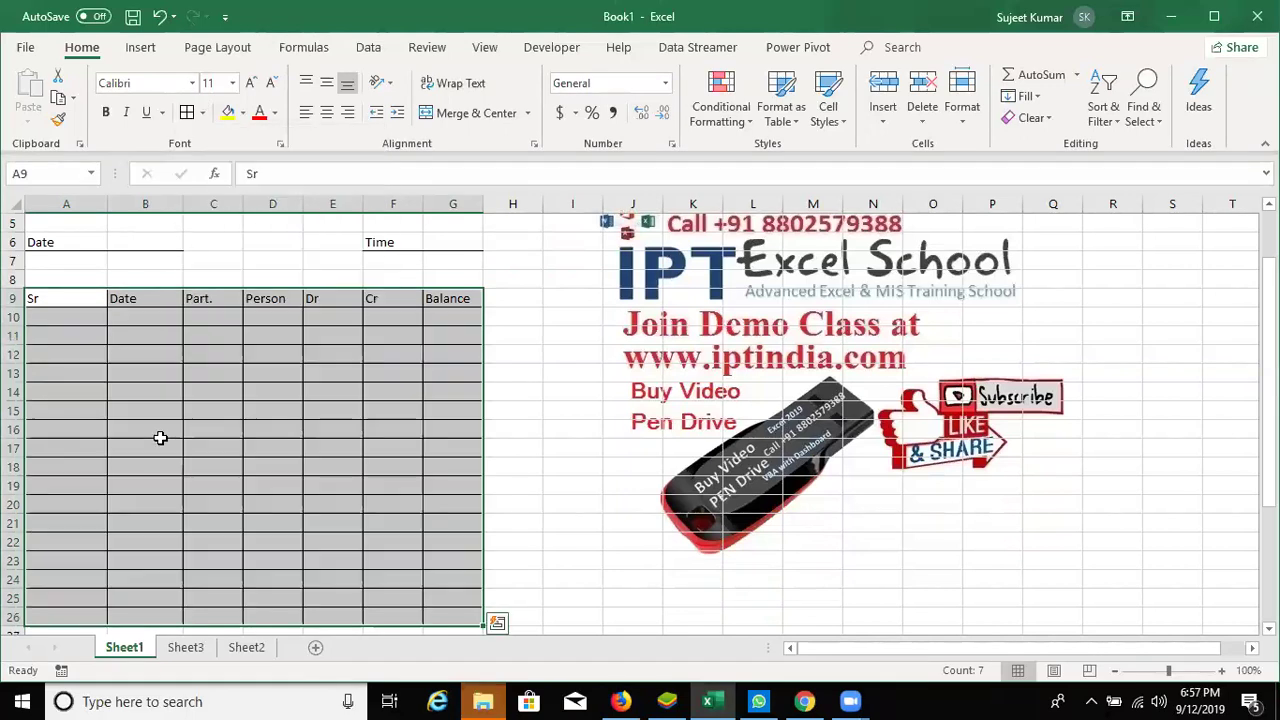
scroll(160, 434, down, 2)
Step: Type a bold 'Total' label in A27
click(80, 524)
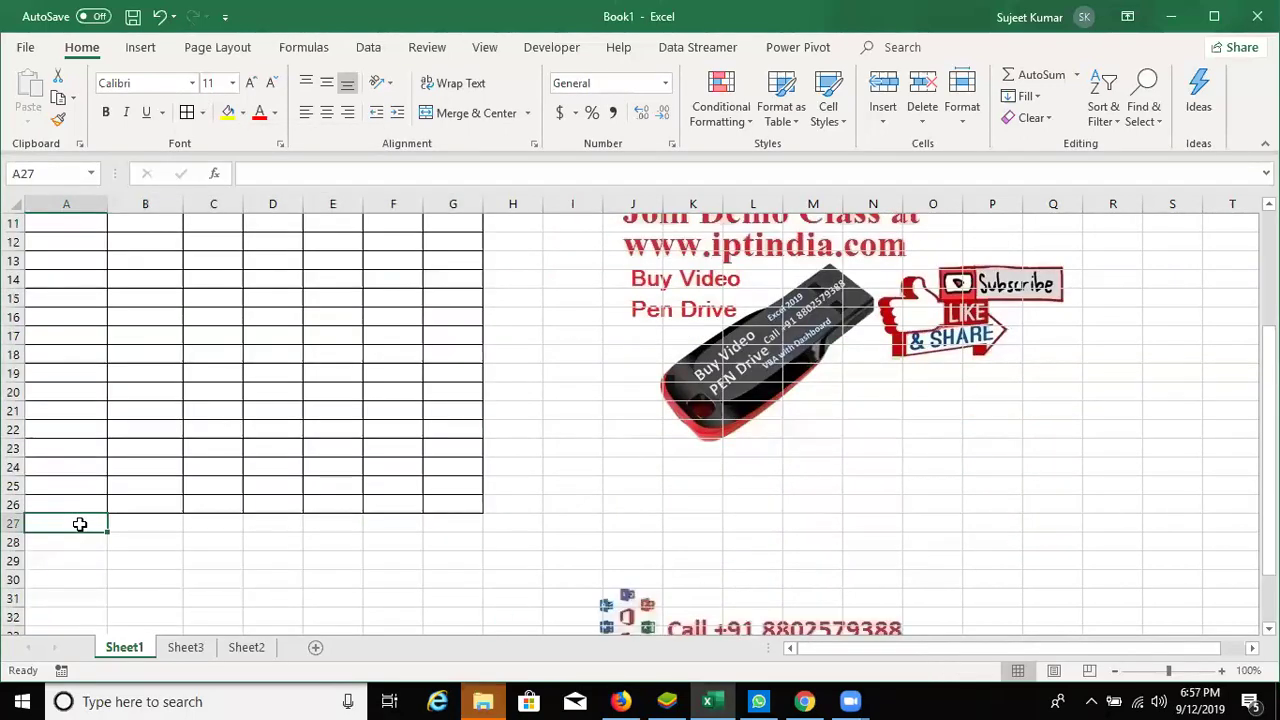
text(Total)
key(Right)
key(Down)
key(Down)
key(Up)
key(Up)
key(Left)
key(ctrl+b)
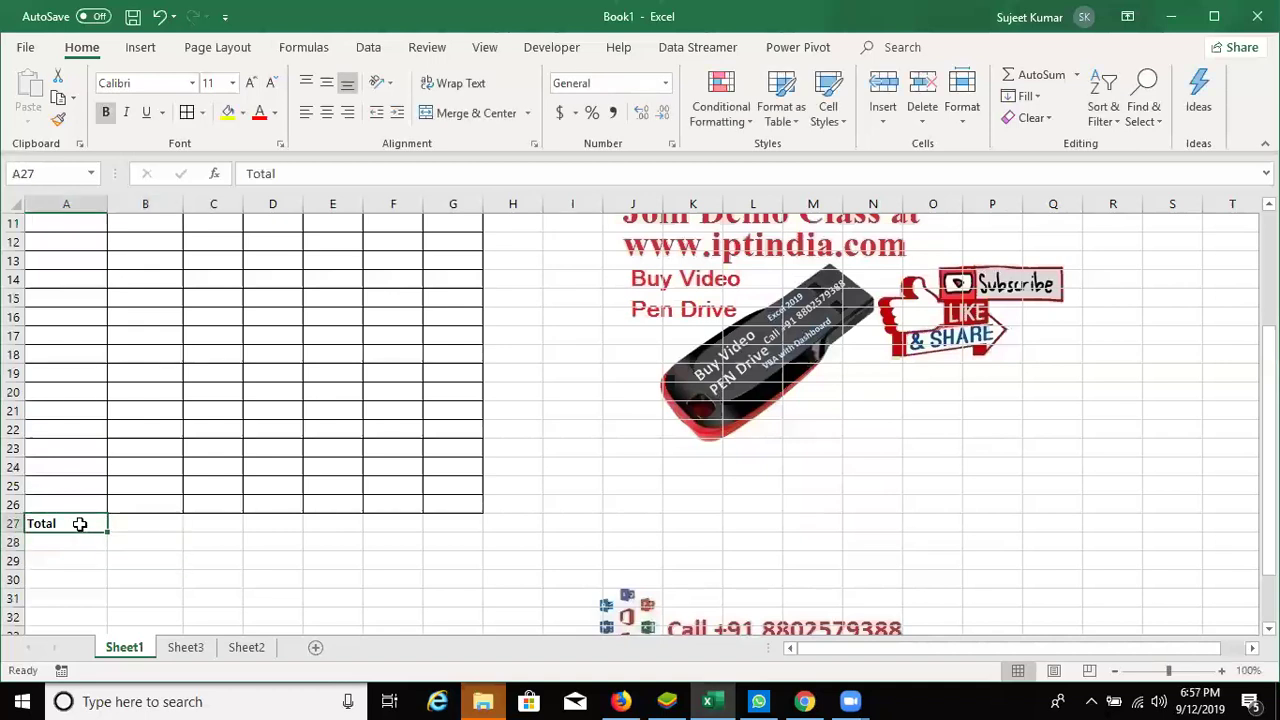
Step: Put a bottom double border under the Total row A27:G27
key(shift+Right)
key(shift+Right)
key(shift+Right)
key(shift+Right)
key(shift+Right)
key(shift+Right)
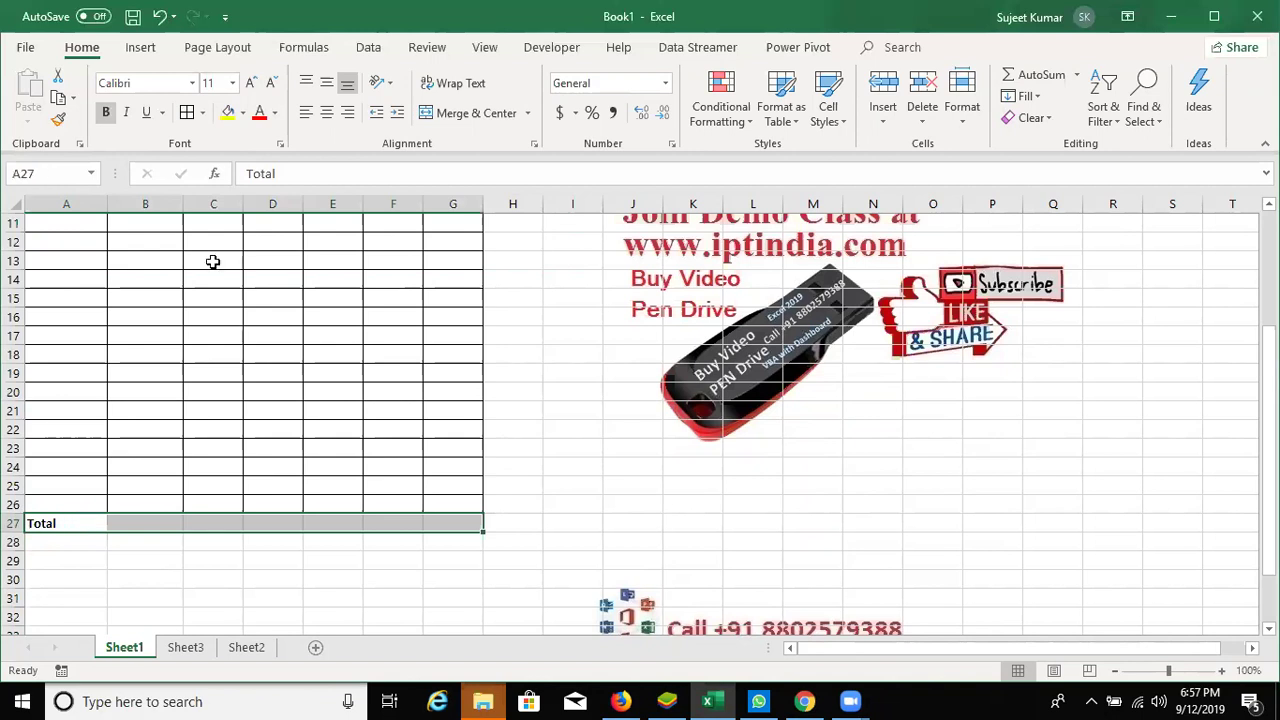
click(203, 113)
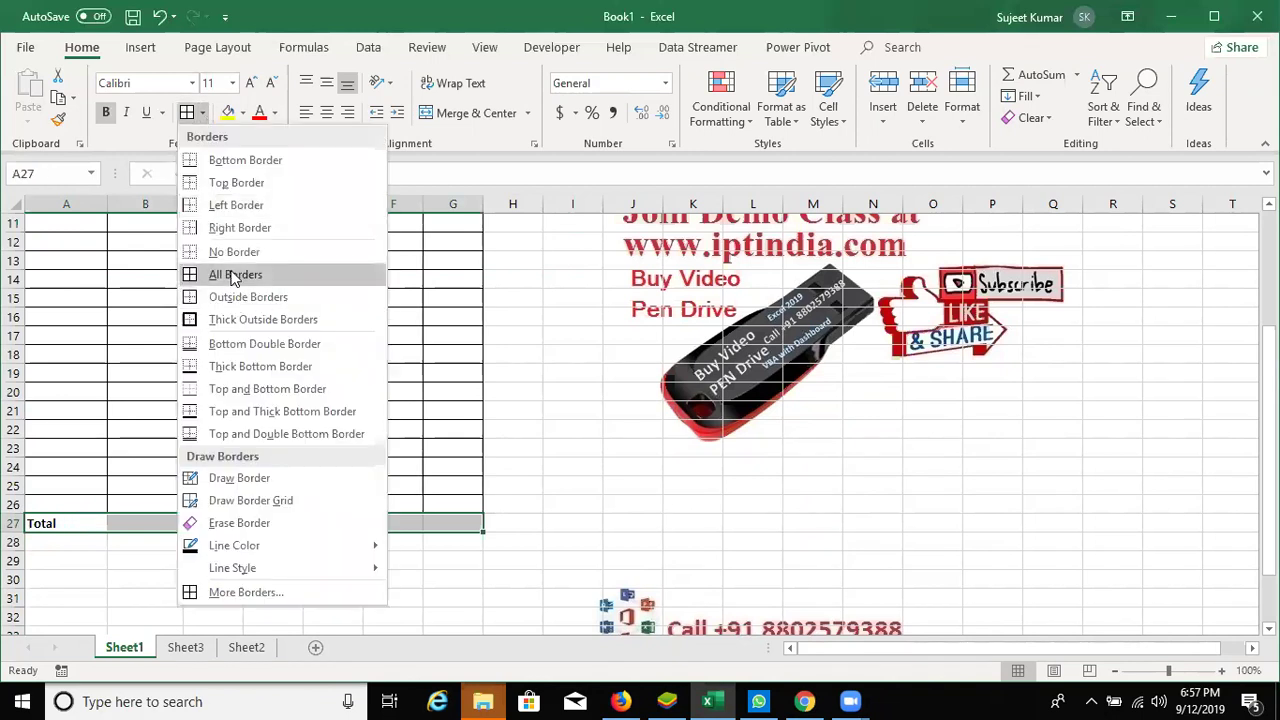
click(297, 409)
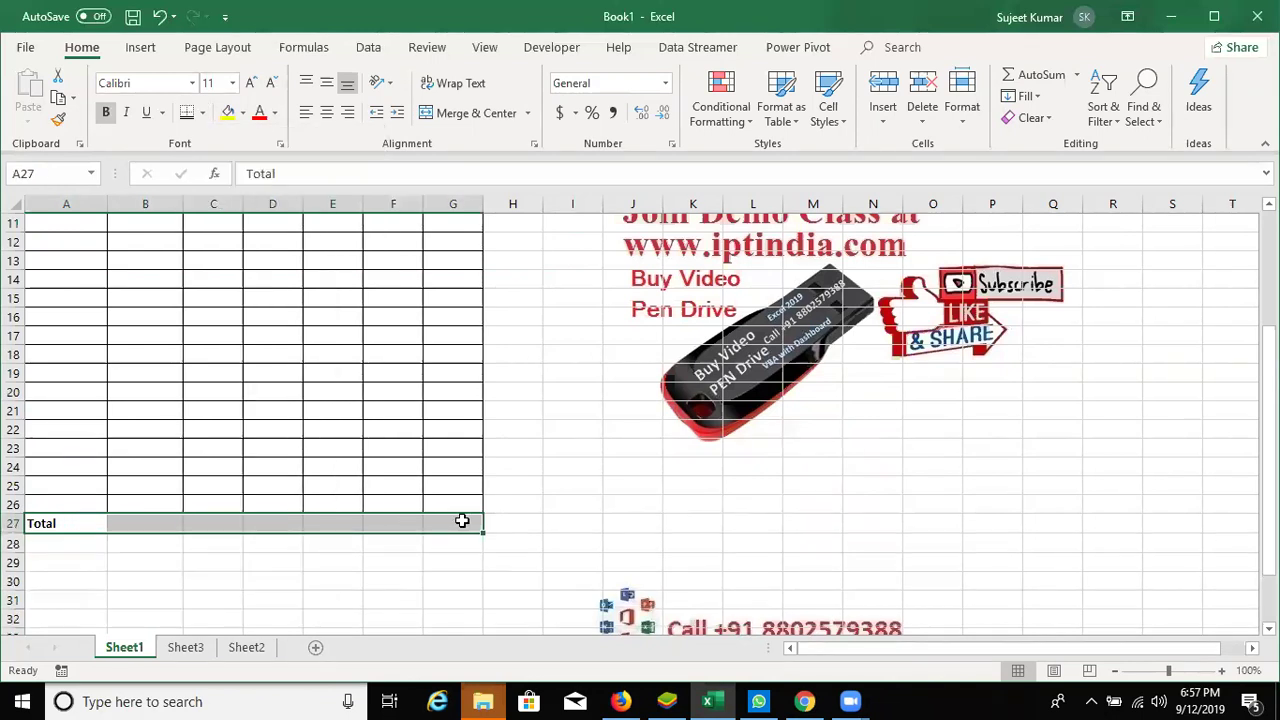
click(460, 520)
scroll(426, 540, up, 8)
scroll(349, 523, down, 3)
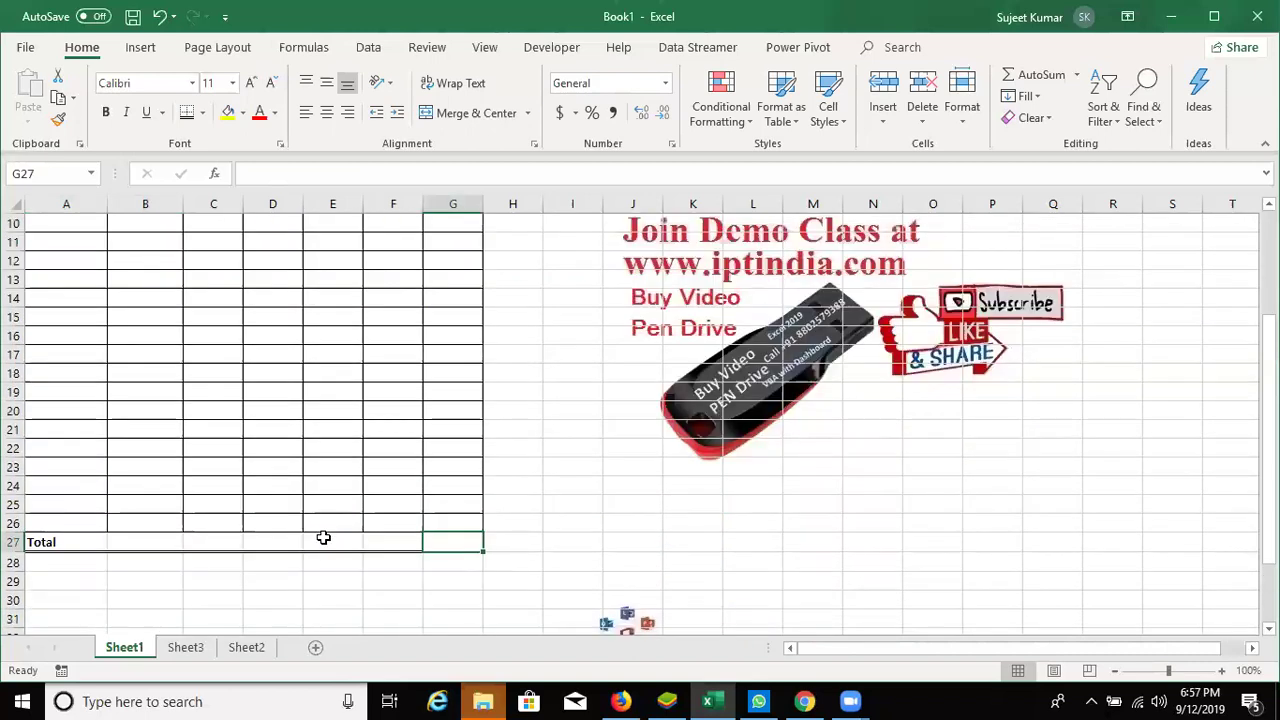
click(329, 535)
scroll(329, 540, up, 4)
scroll(329, 540, down, 3)
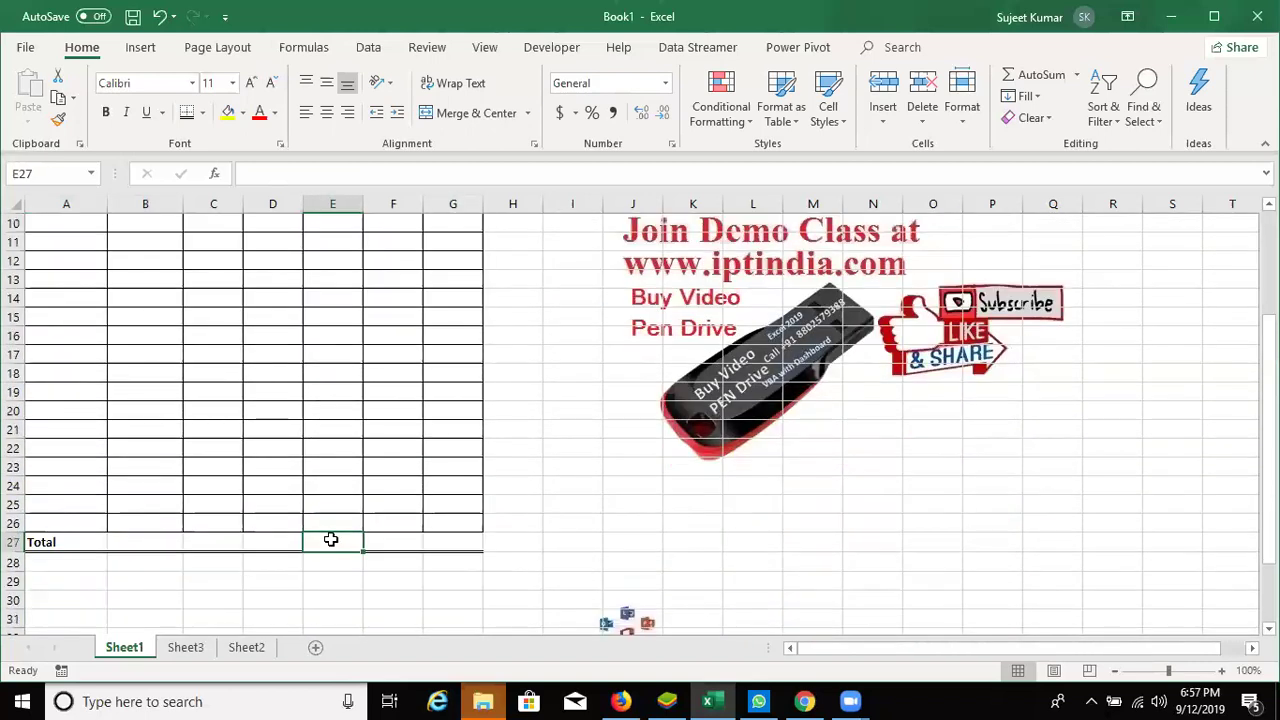
Step: Enter =SUM(E10:E26) in E27 for the Dr total
text(=sum)
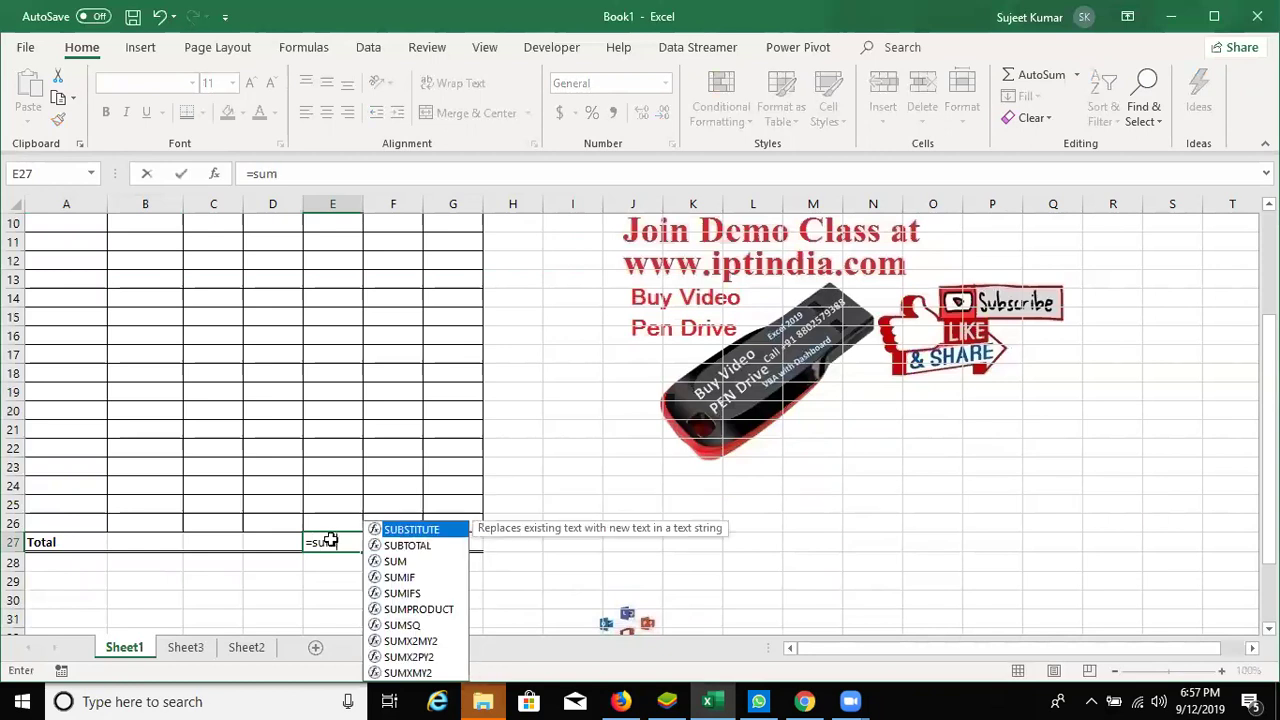
key(Up)
key(Right)
click(330, 540)
text(=)
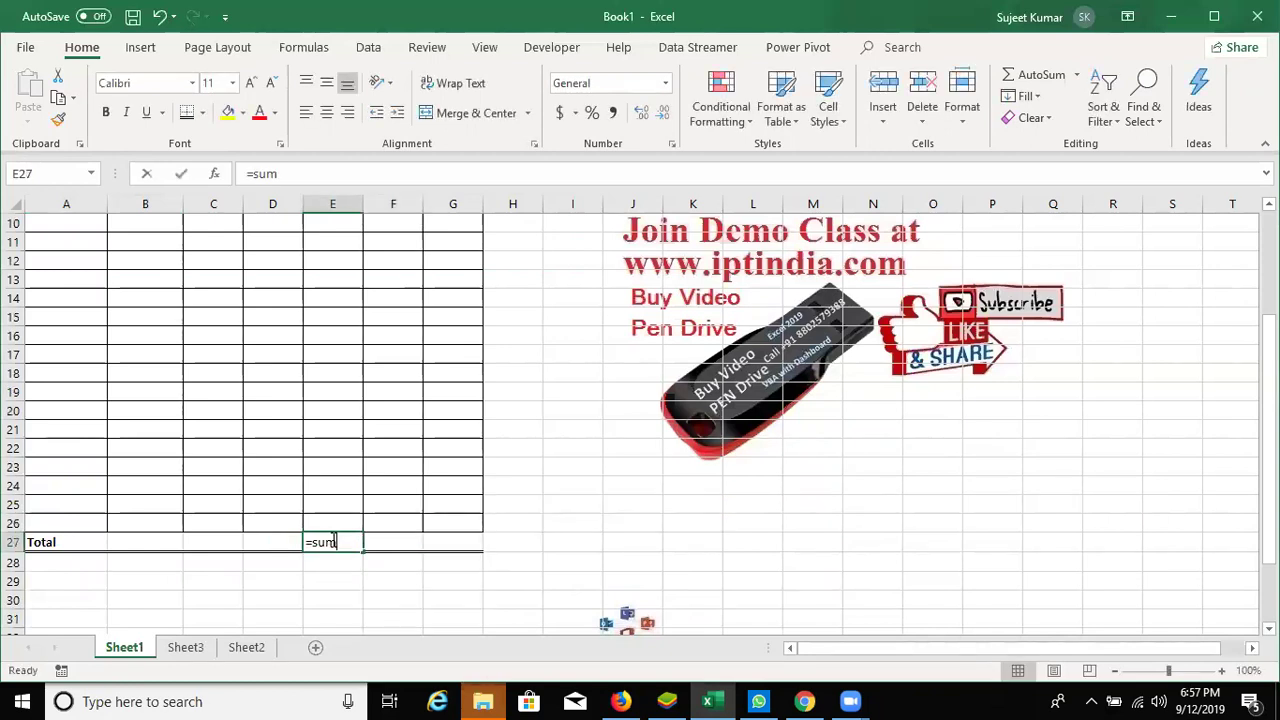
text(sum)
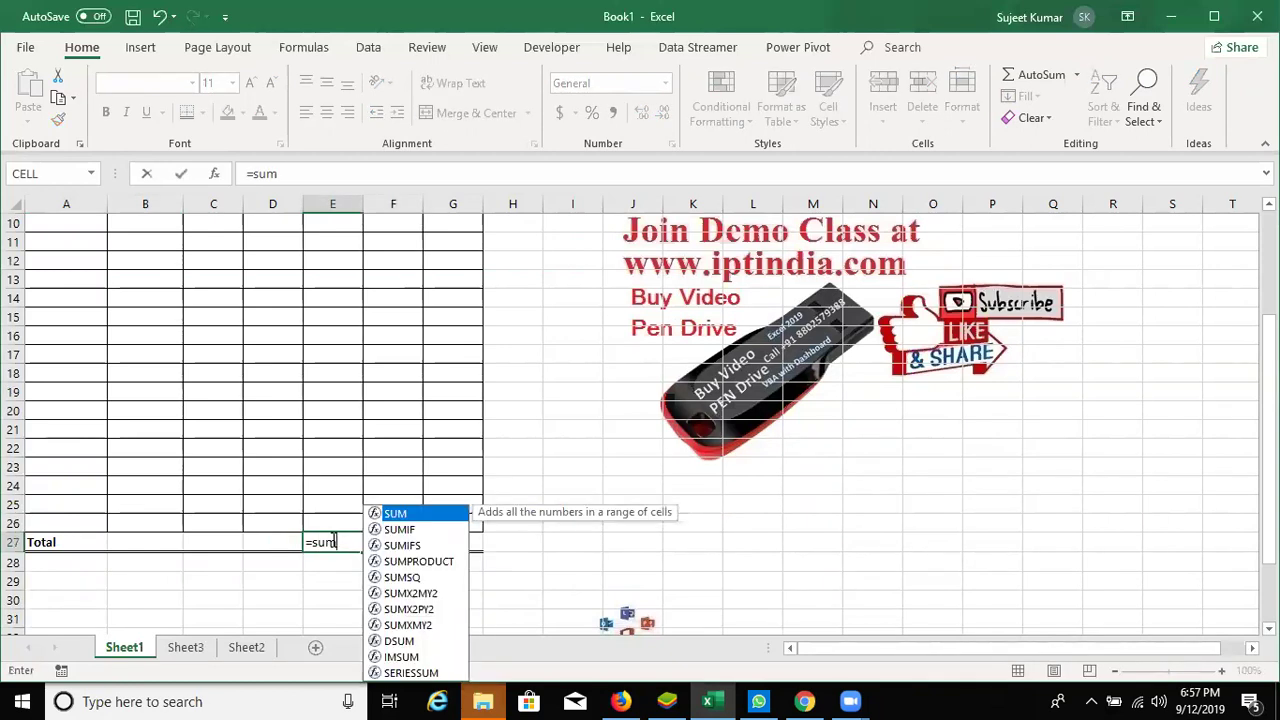
text(()
drag(331, 523, 331, 540)
key(ctrl+Return)
Step: Extend the total to F27, bold both, and select A32:B32 for a signature line
key(shift+Right)
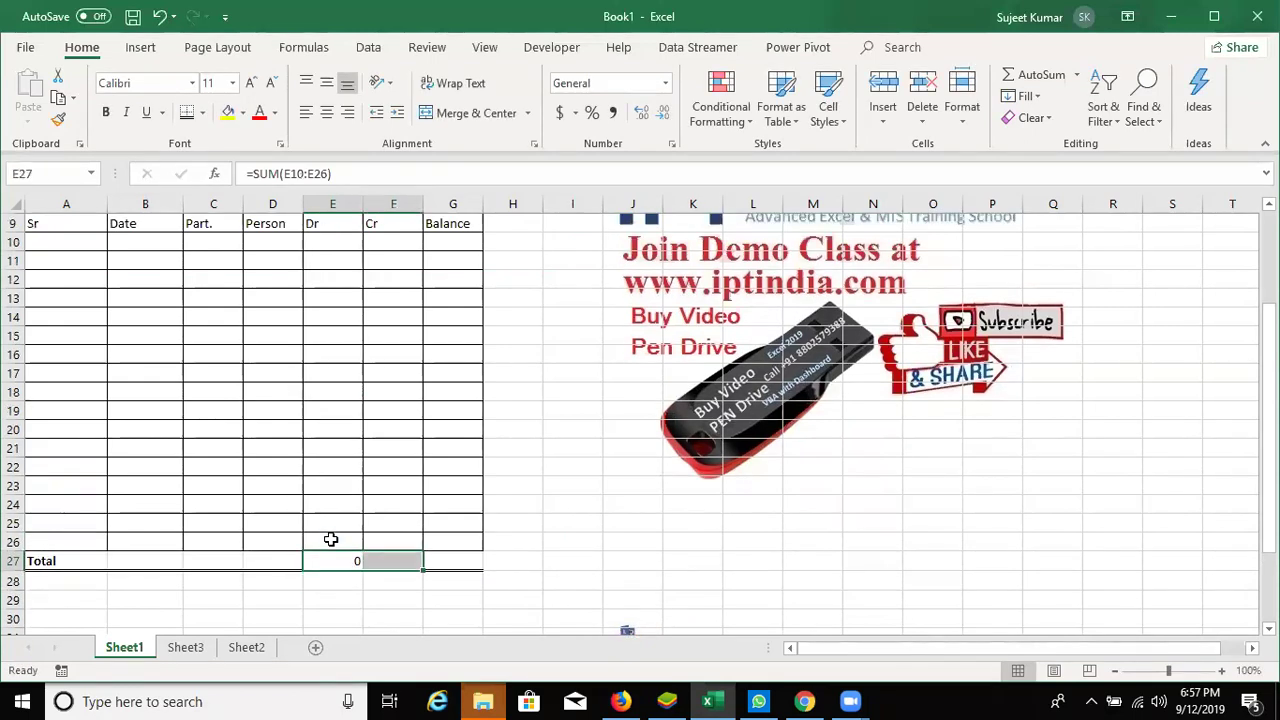
key(ctrl+b)
key(Down)
key(Left)
key(Left)
key(Left)
key(Down)
key(Down)
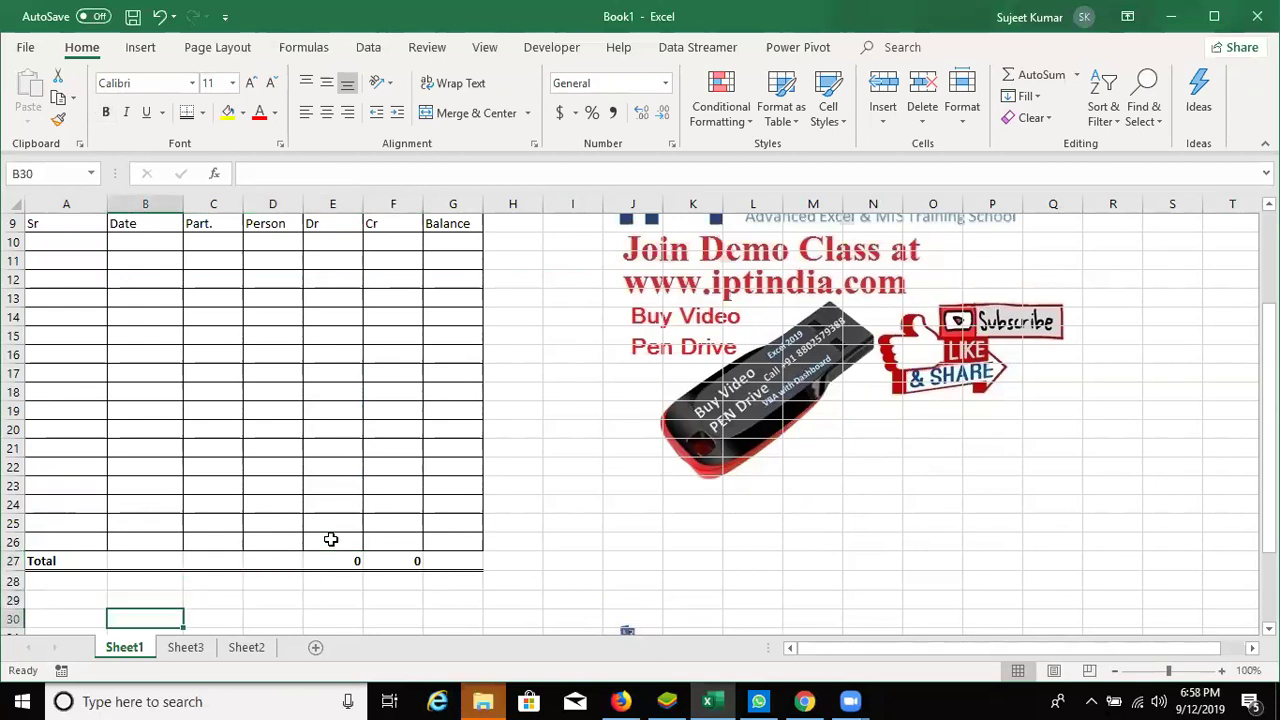
key(Down)
key(Down)
key(Left)
key(shift+Right)
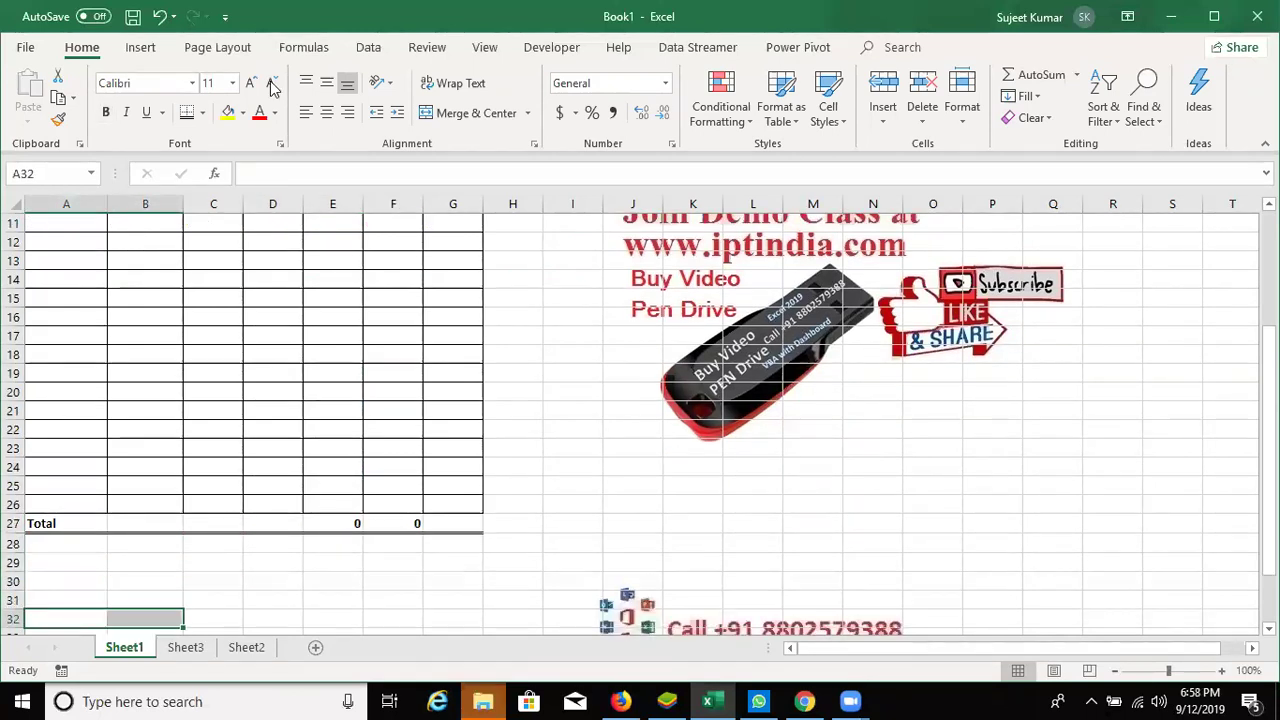
Step: Add a bottom border under A32:B32 as the Auth. signature line
click(205, 114)
click(250, 160)
scroll(160, 612, down, 3)
click(95, 580)
Step: Enter the labels Auth. in A30 and Checked By in E30
click(57, 410)
text(At)
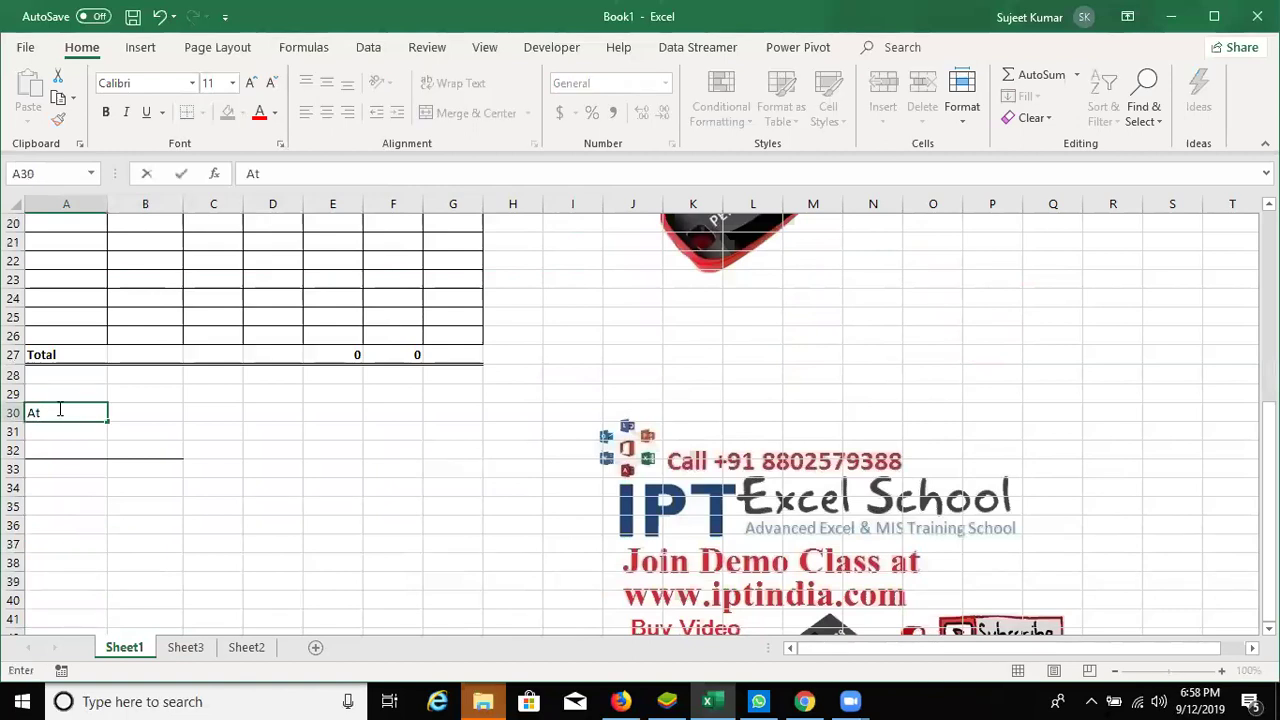
text(tj)
key(BackSpace)
key(BackSpace)
key(Right)
key(Right)
key(Right)
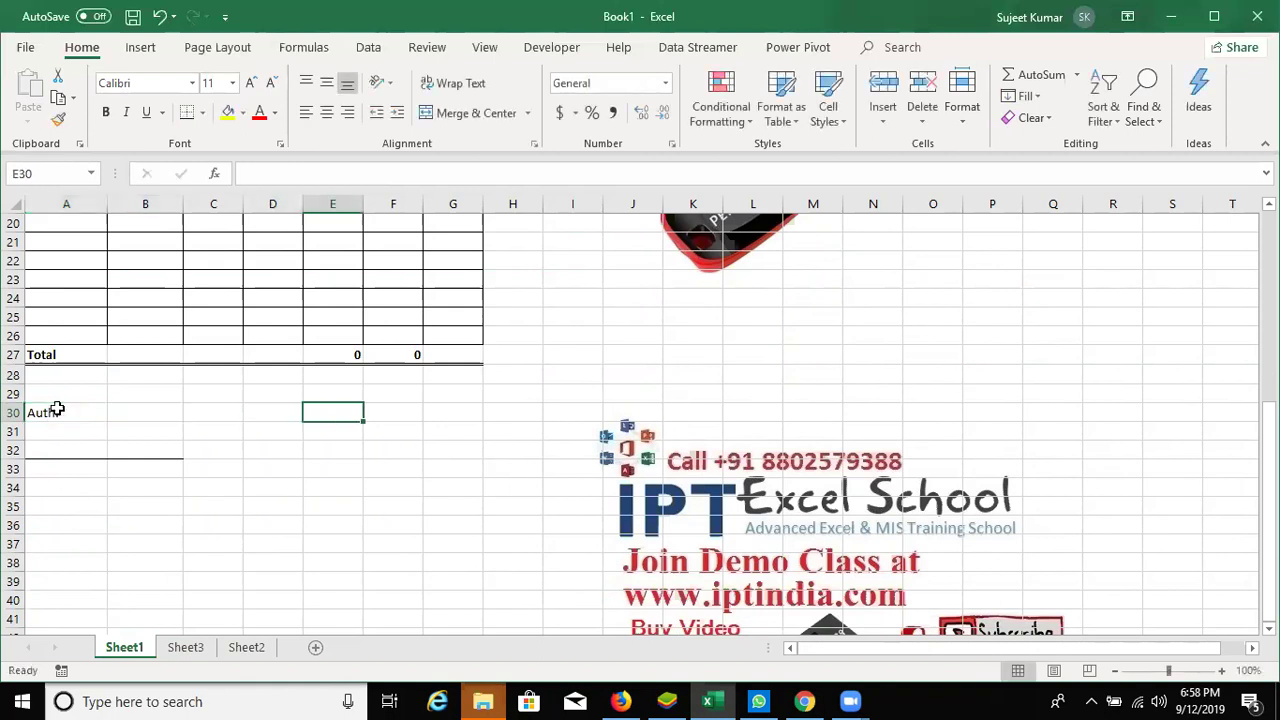
text(Check)
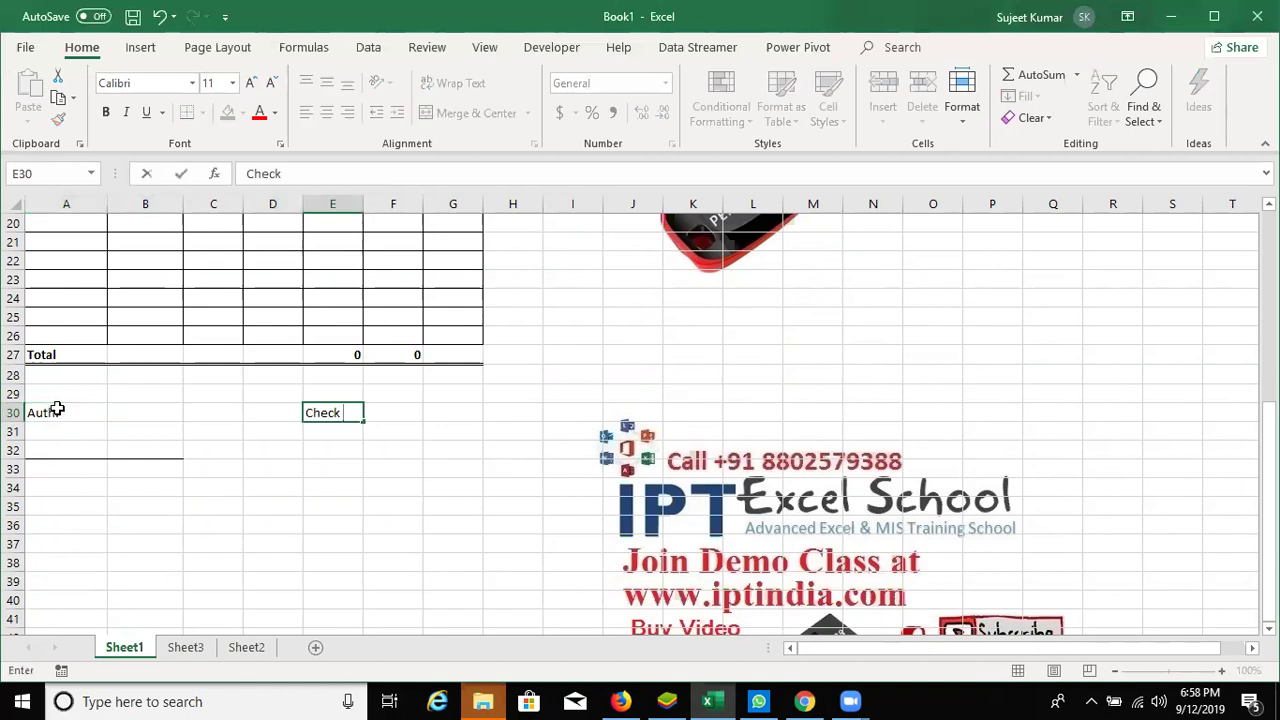
text(ed)
click(57, 410)
Step: Add a bottom border under E32:G32 as the Checked By signature line
key(Right)
key(Right)
key(Down)
key(Down)
key(Right)
key(Right)
key(shift+Right)
key(shift+Right)
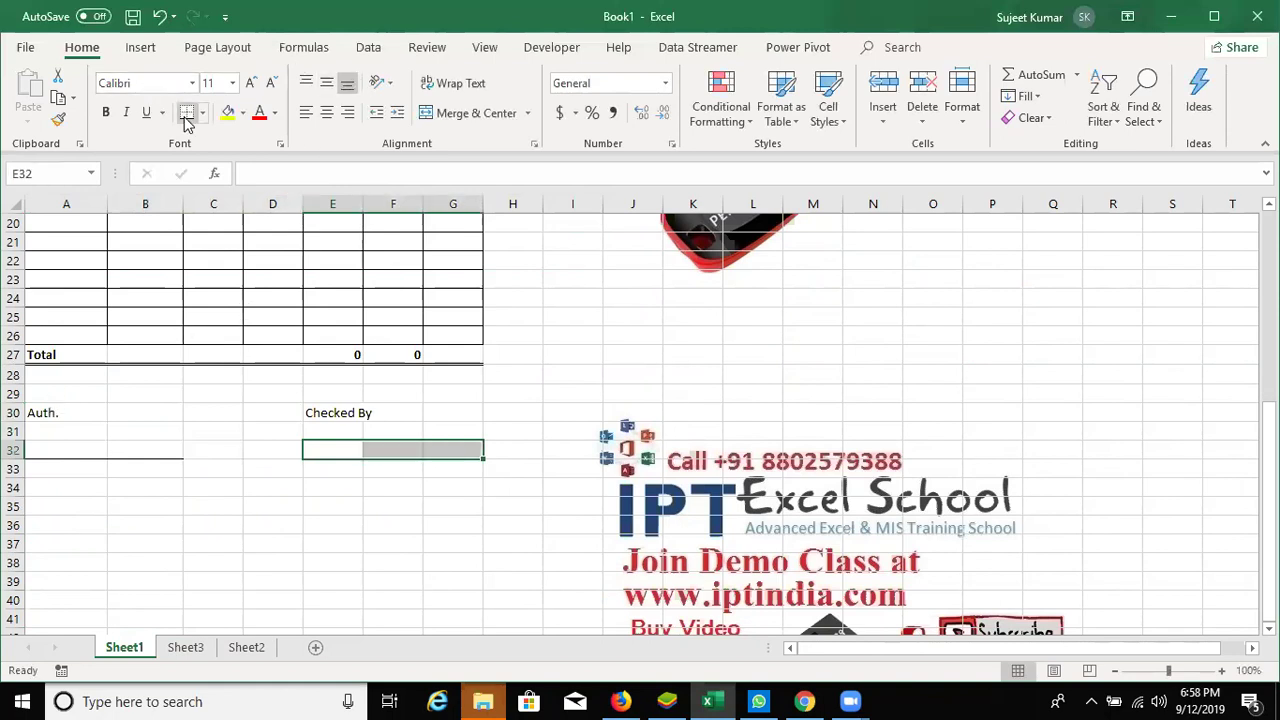
click(351, 524)
scroll(351, 524, up, 2)
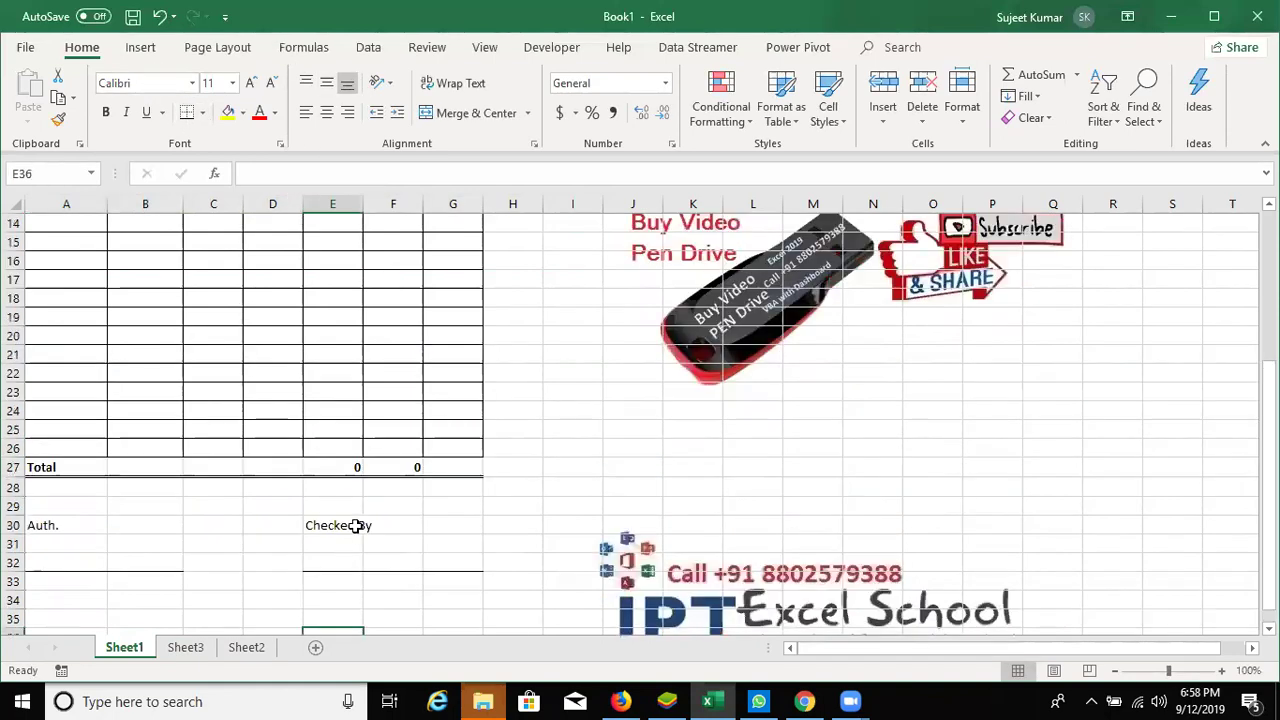
scroll(353, 516, up, 4)
scroll(353, 516, up, 1)
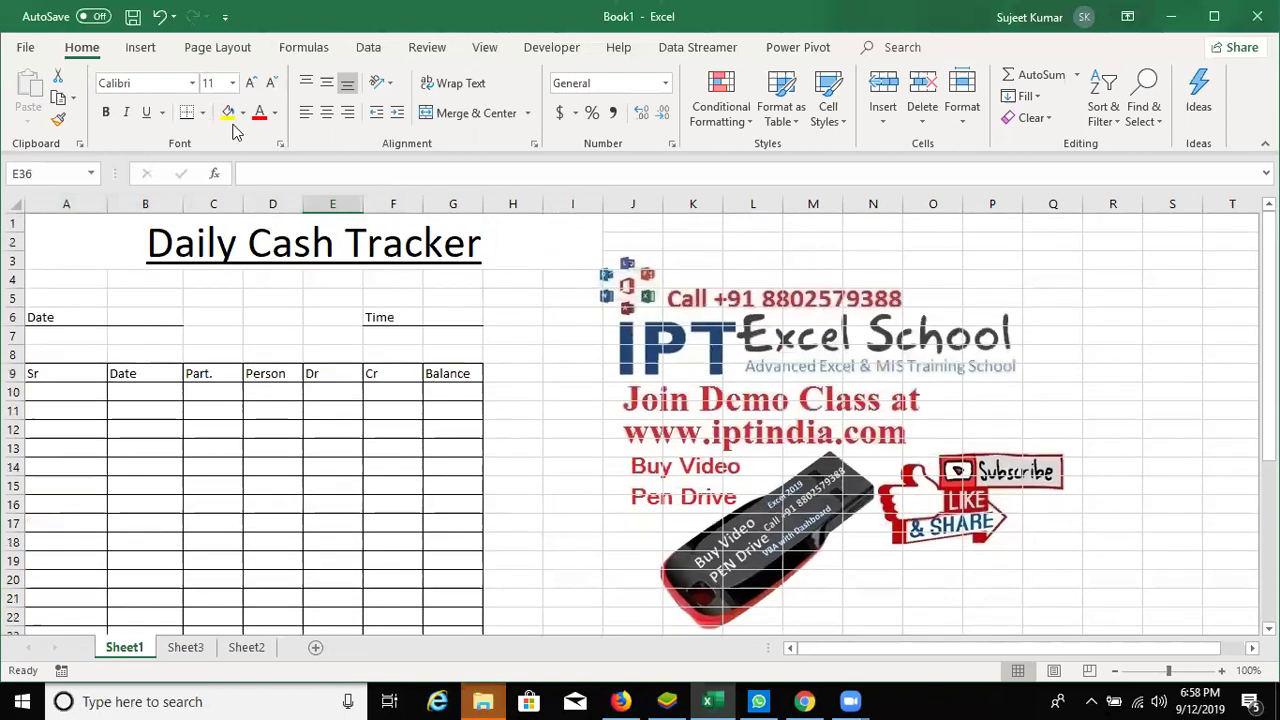
Step: Uncheck Gridlines View in Page Layout so the form shows only its own borders
click(262, 50)
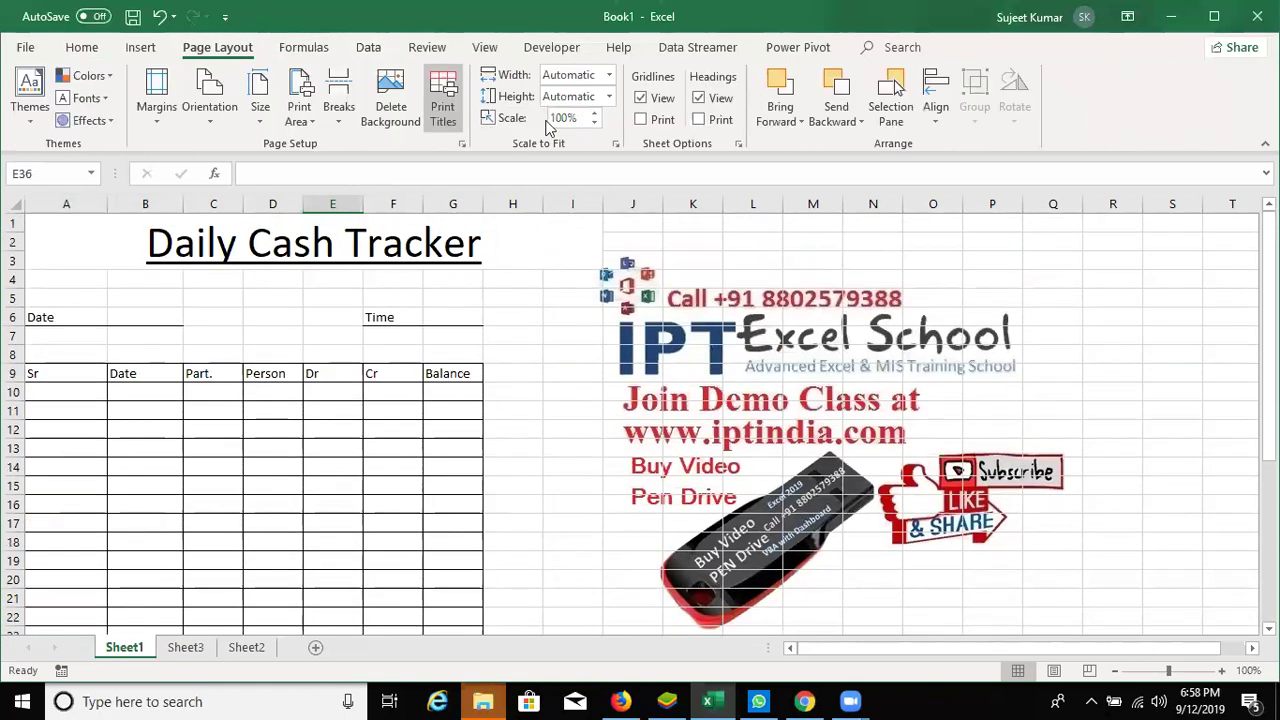
click(643, 100)
click(587, 412)
scroll(582, 460, down, 1)
scroll(582, 460, down, 4)
scroll(582, 458, up, 5)
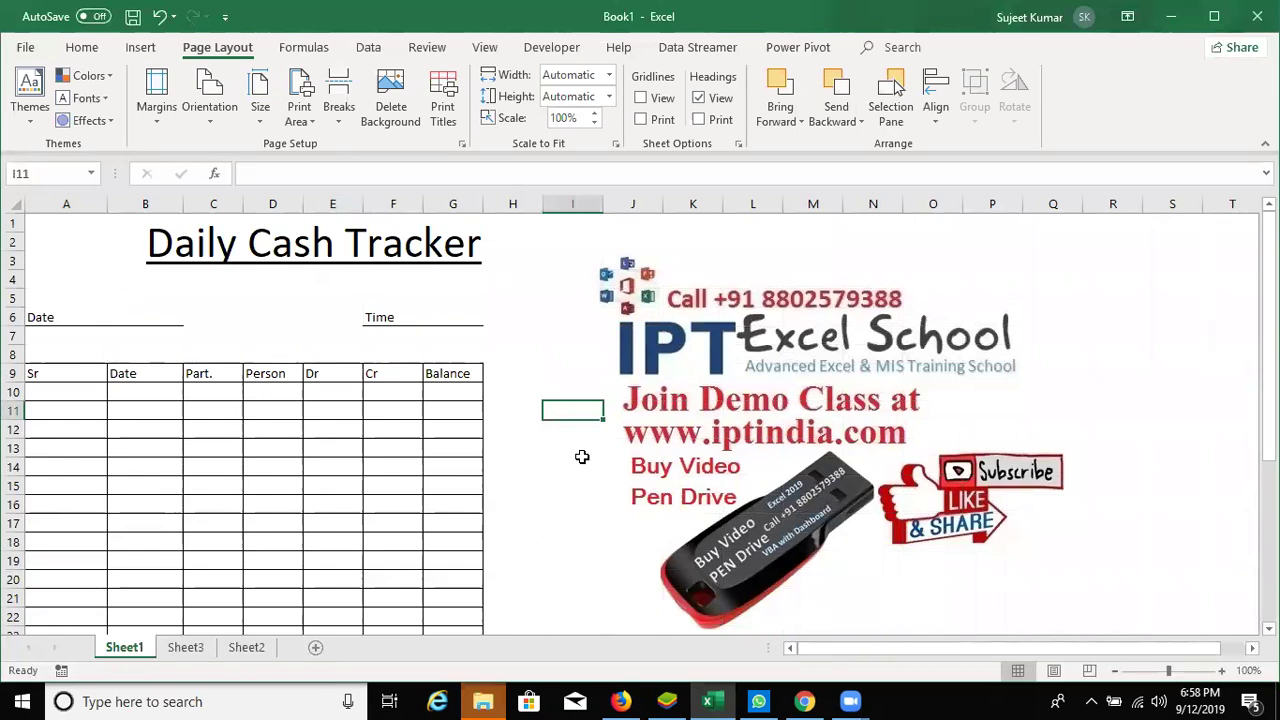
Step: Save the workbook as Book1 in OneDrive Documents, then close the Share pane
key(ctrl+s)
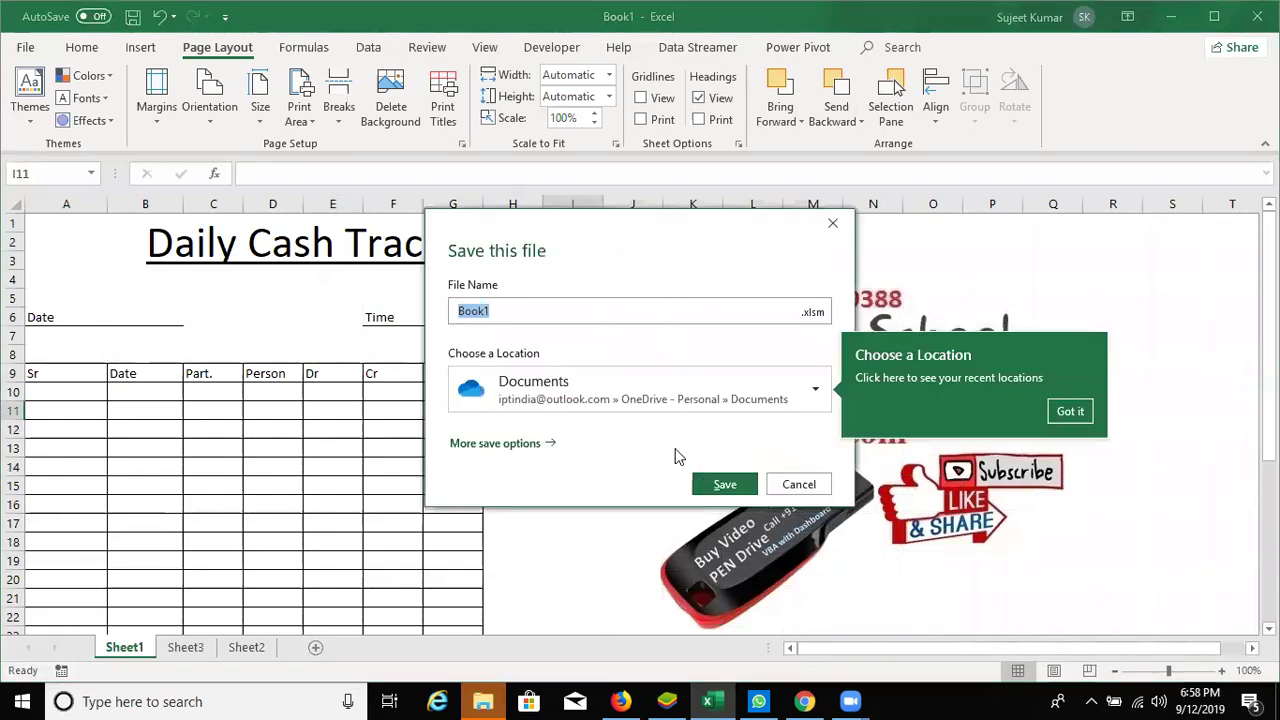
click(592, 404)
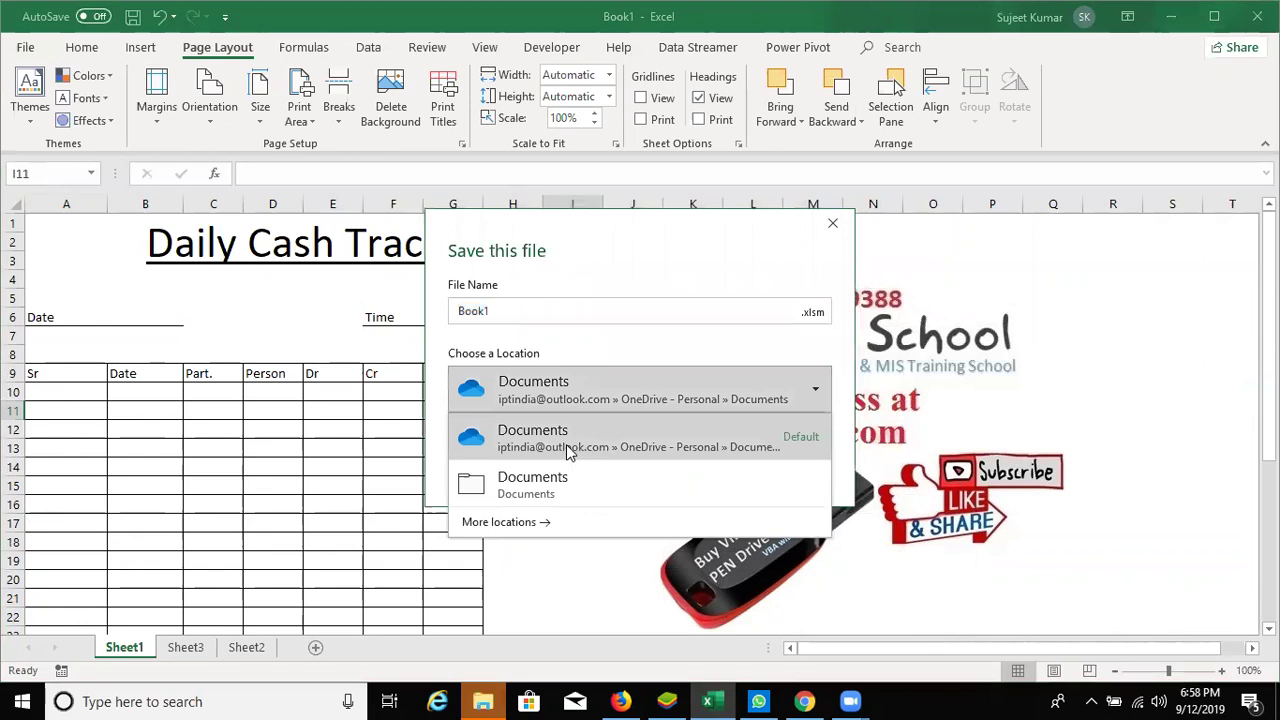
click(600, 438)
click(726, 482)
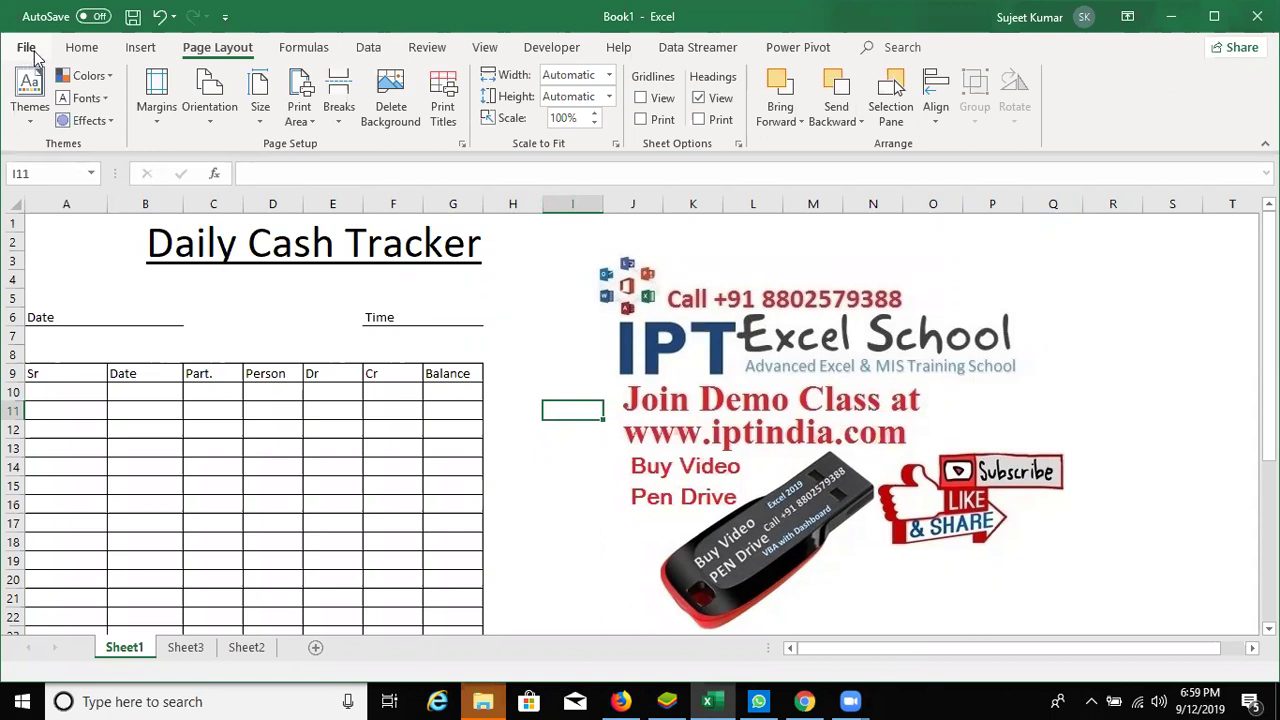
click(34, 53)
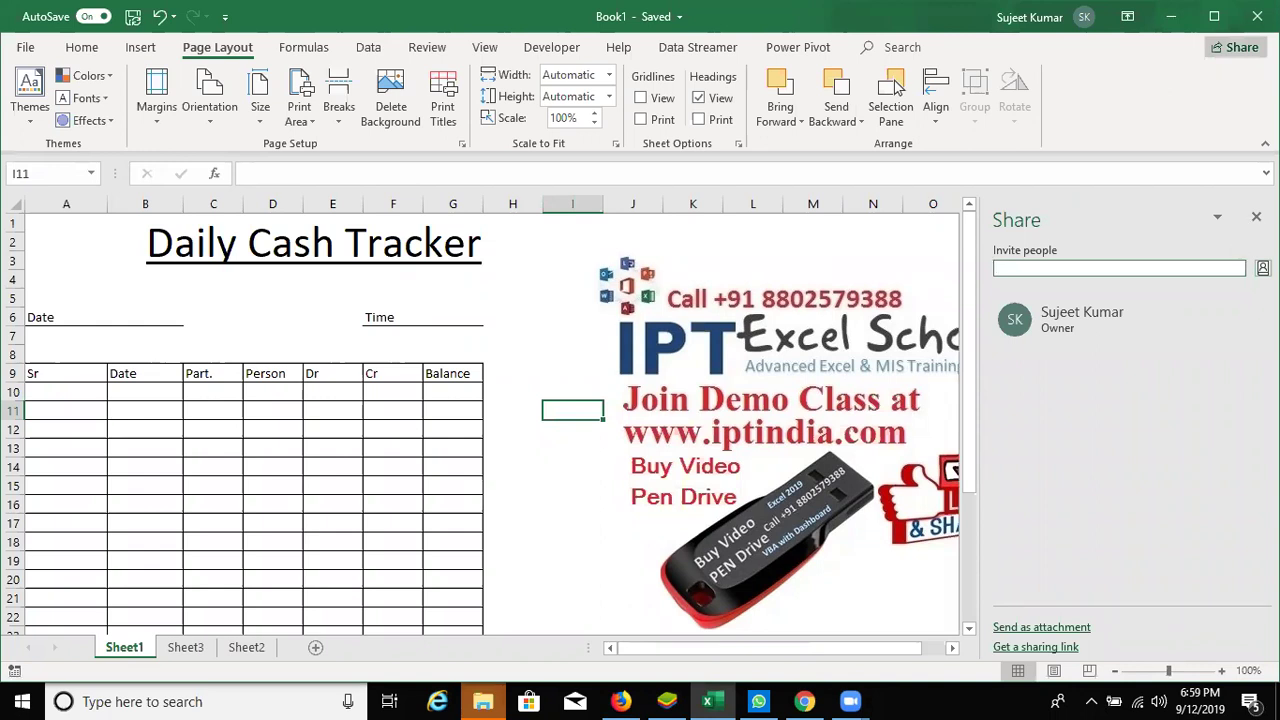
click(1256, 216)
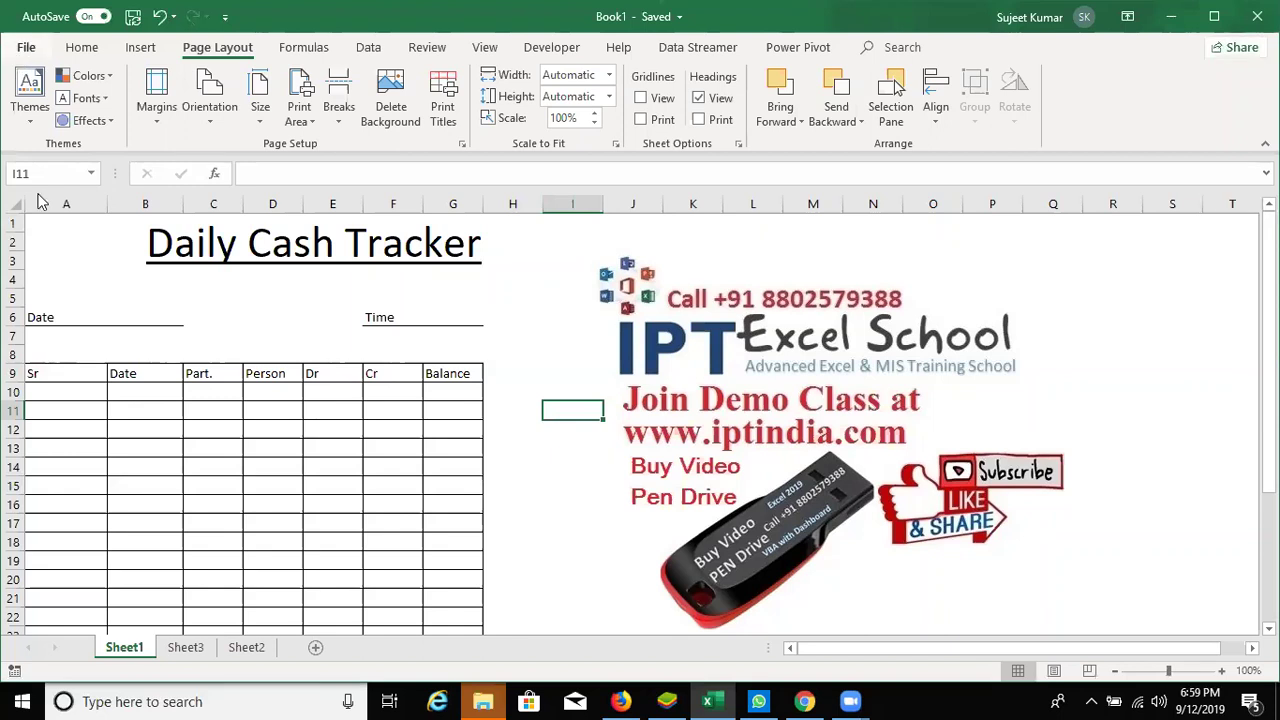
Step: Reach the Save As dialog through File > Save a Copy > Browse
click(26, 47)
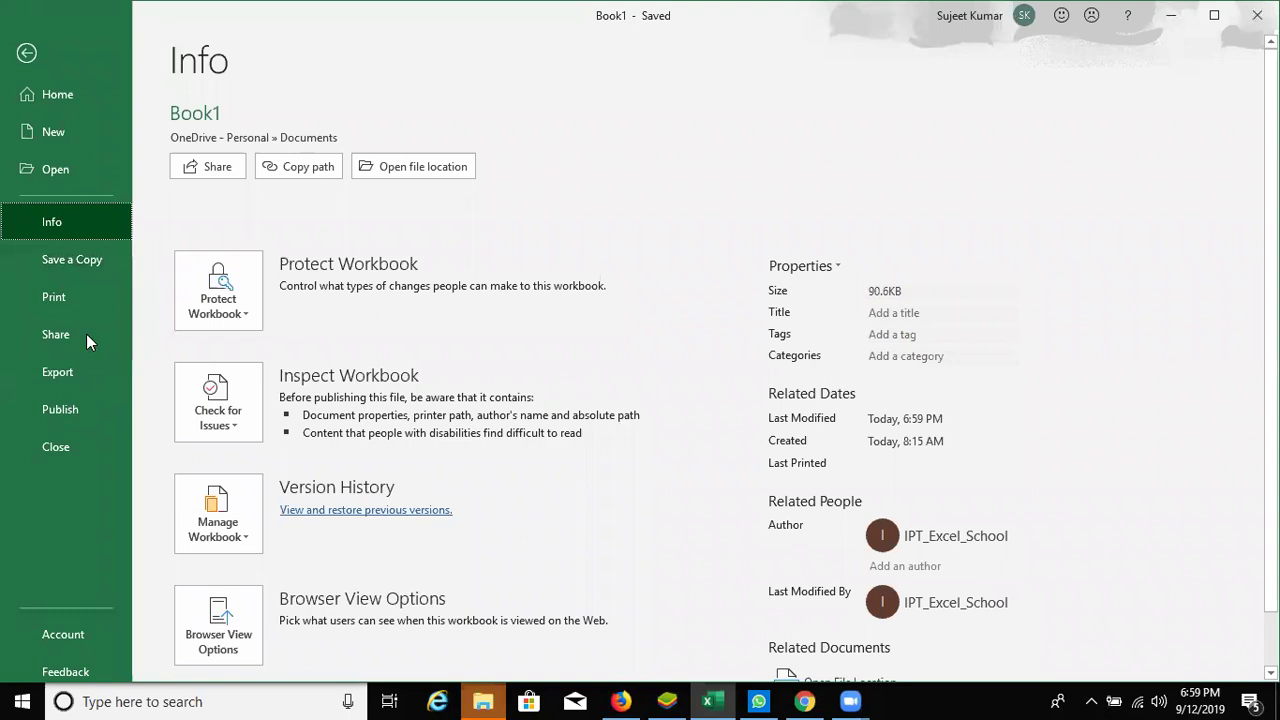
click(94, 270)
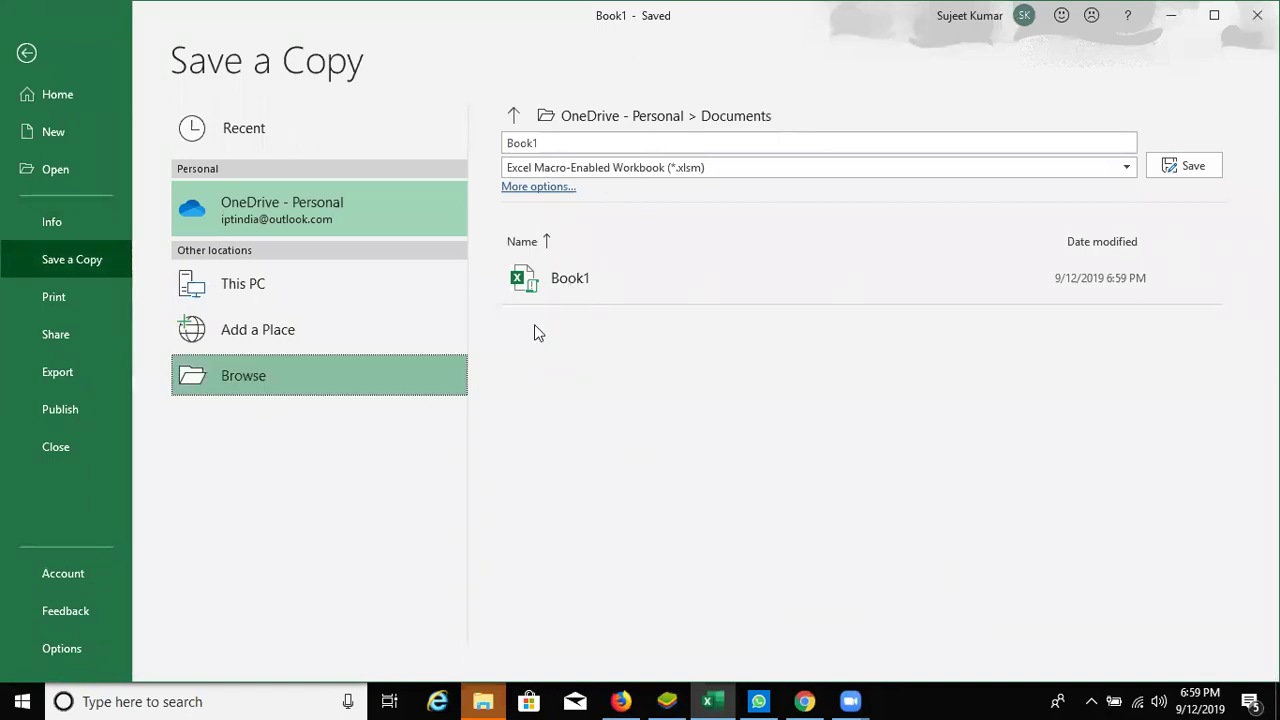
click(400, 374)
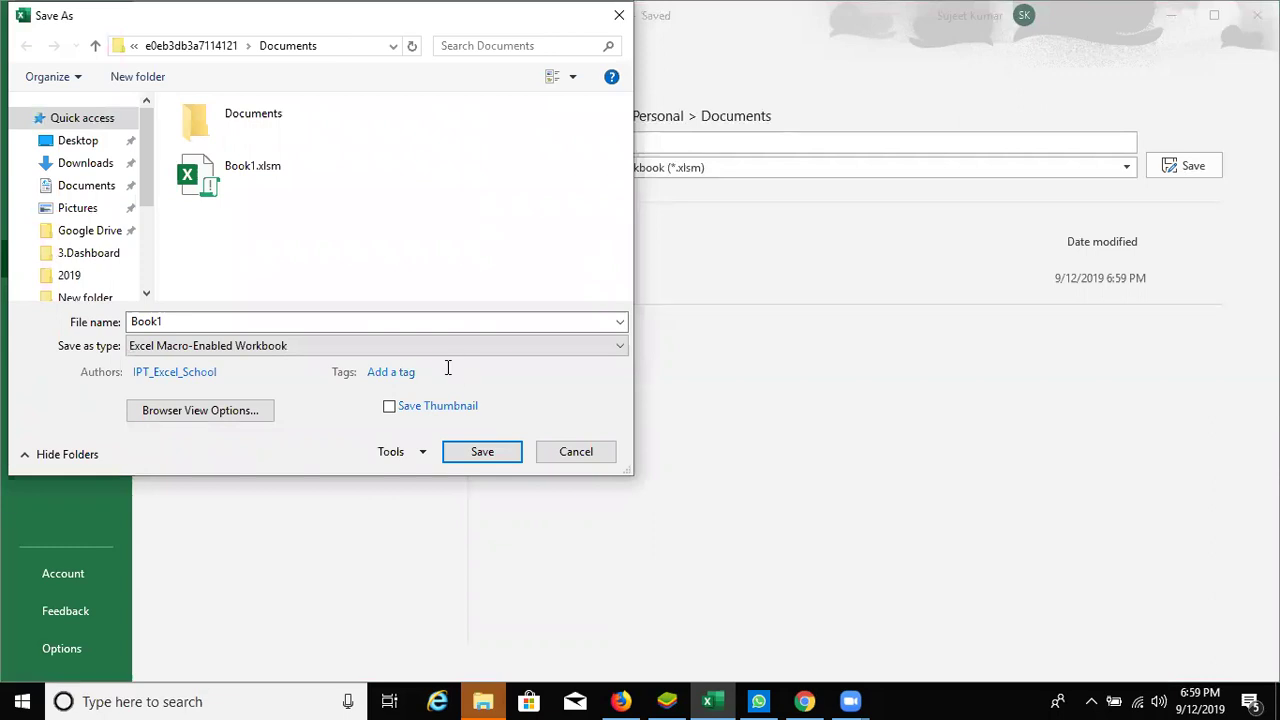
Step: Save the tracker to the Desktop as an Excel Template named Cash
double_click(181, 322)
text(Tec)
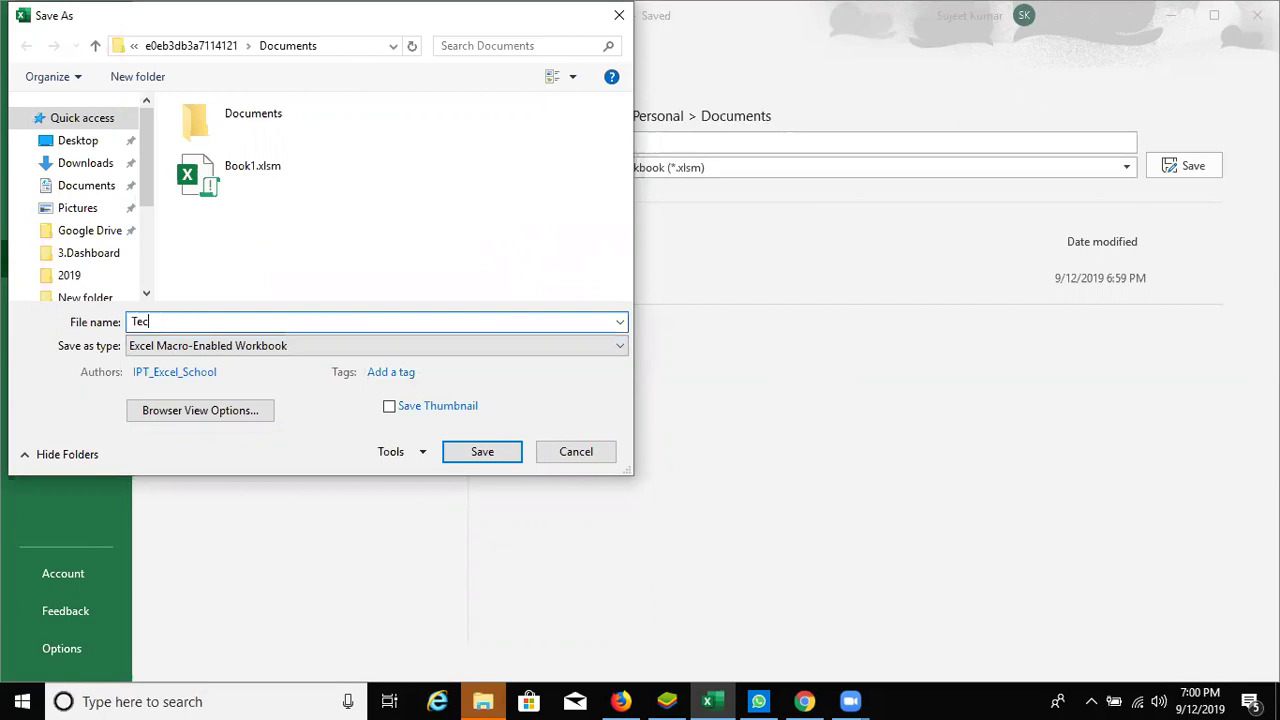
click(77, 141)
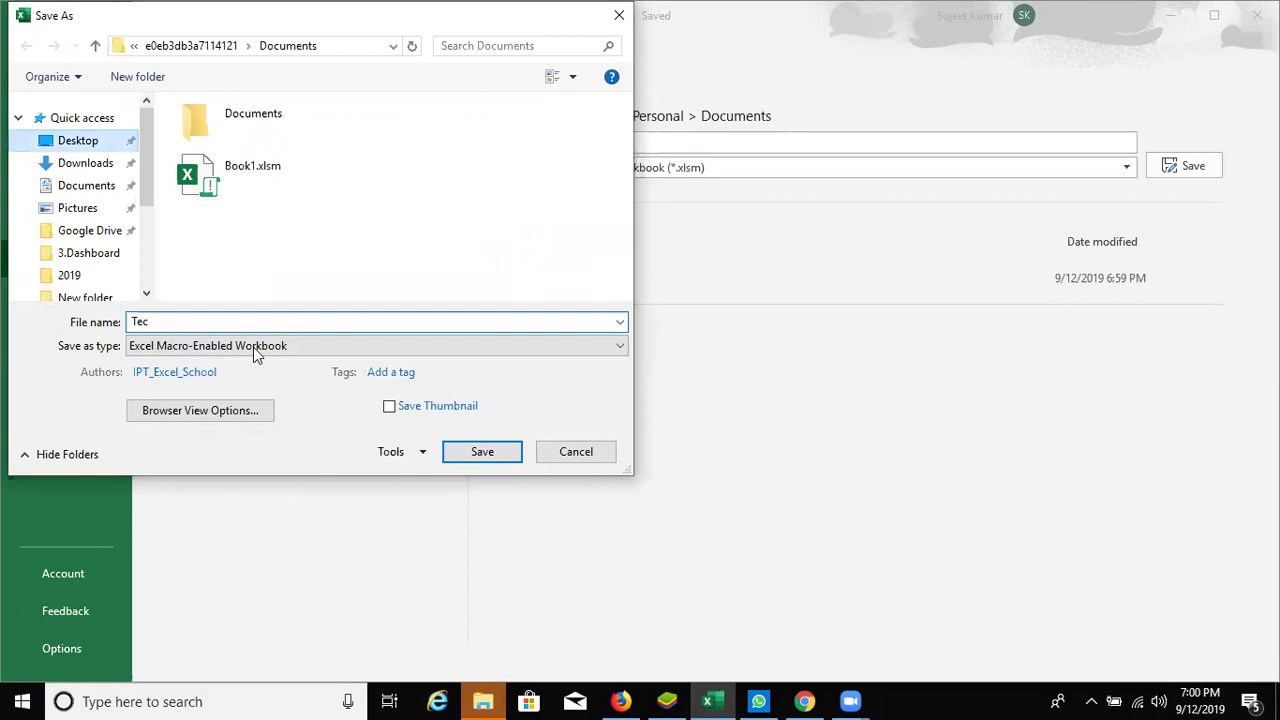
click(294, 349)
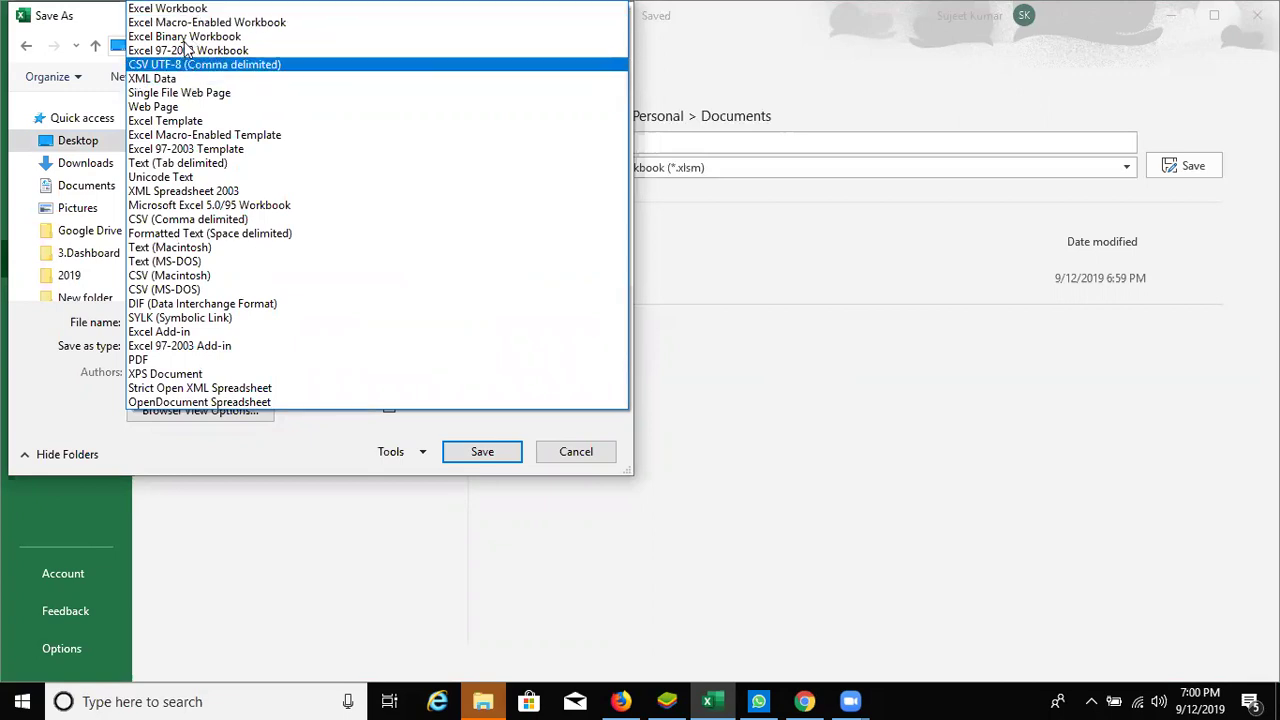
click(180, 122)
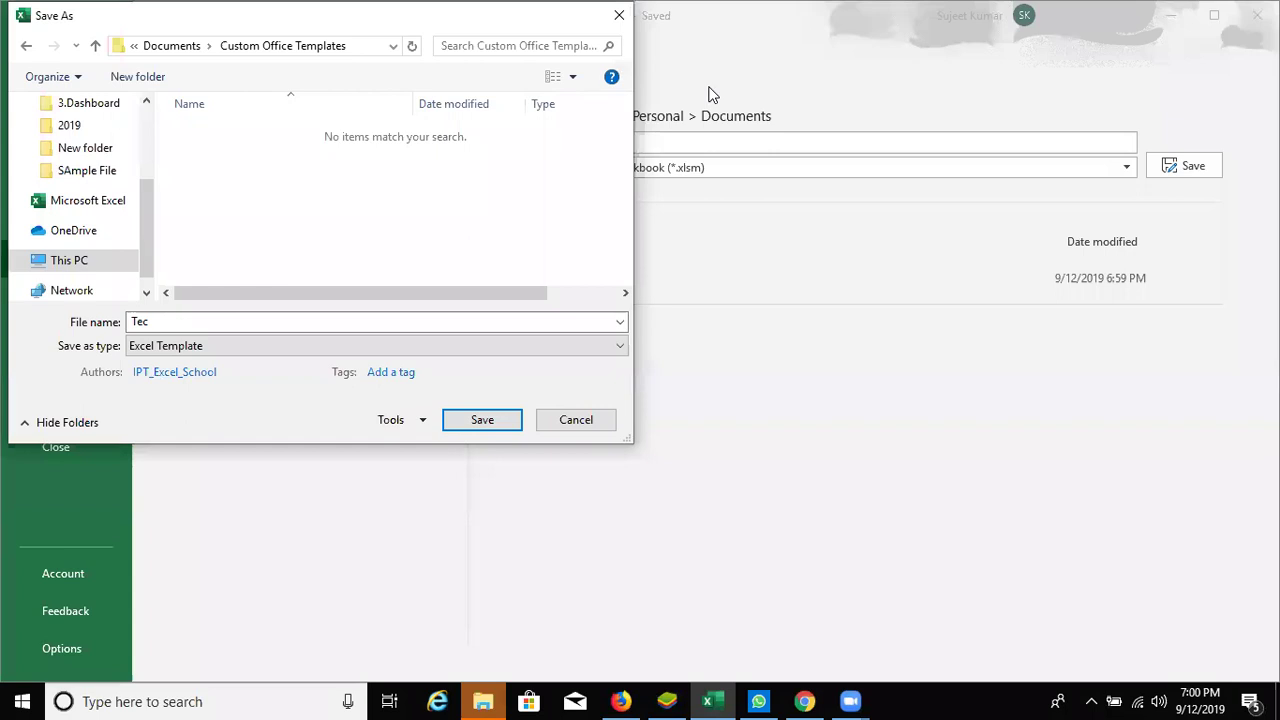
scroll(100, 145, up, 3)
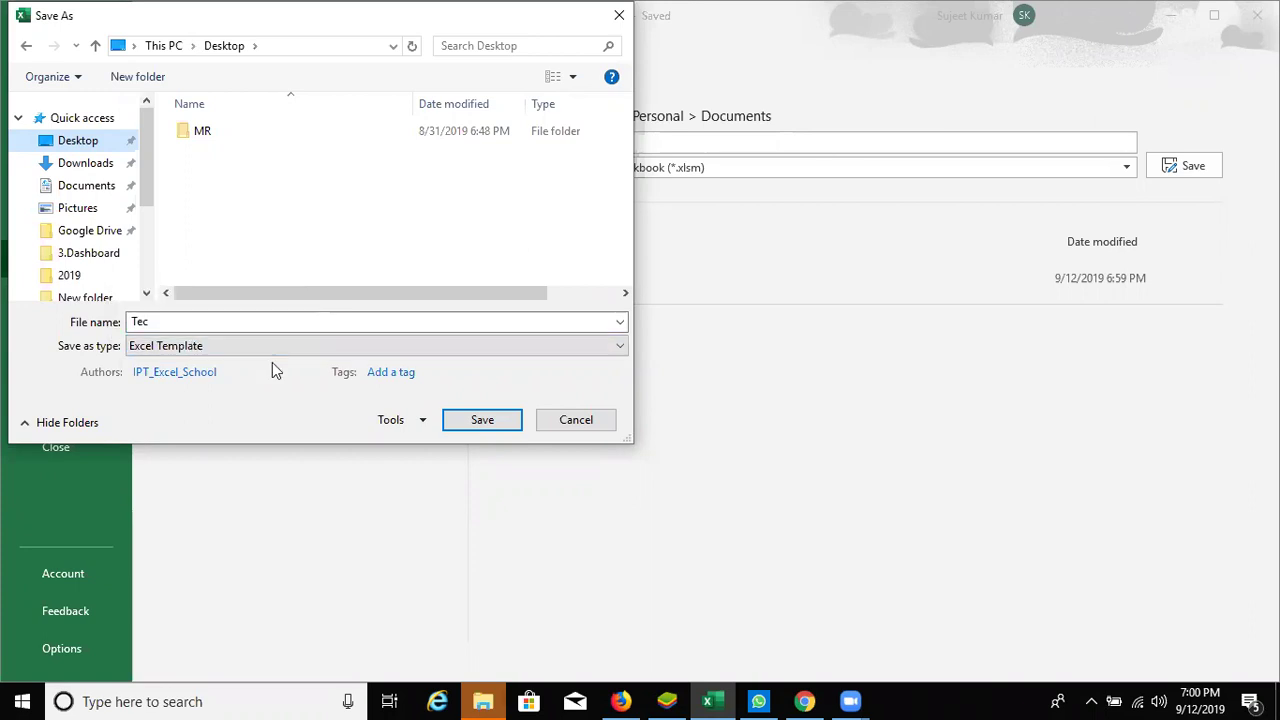
click(190, 346)
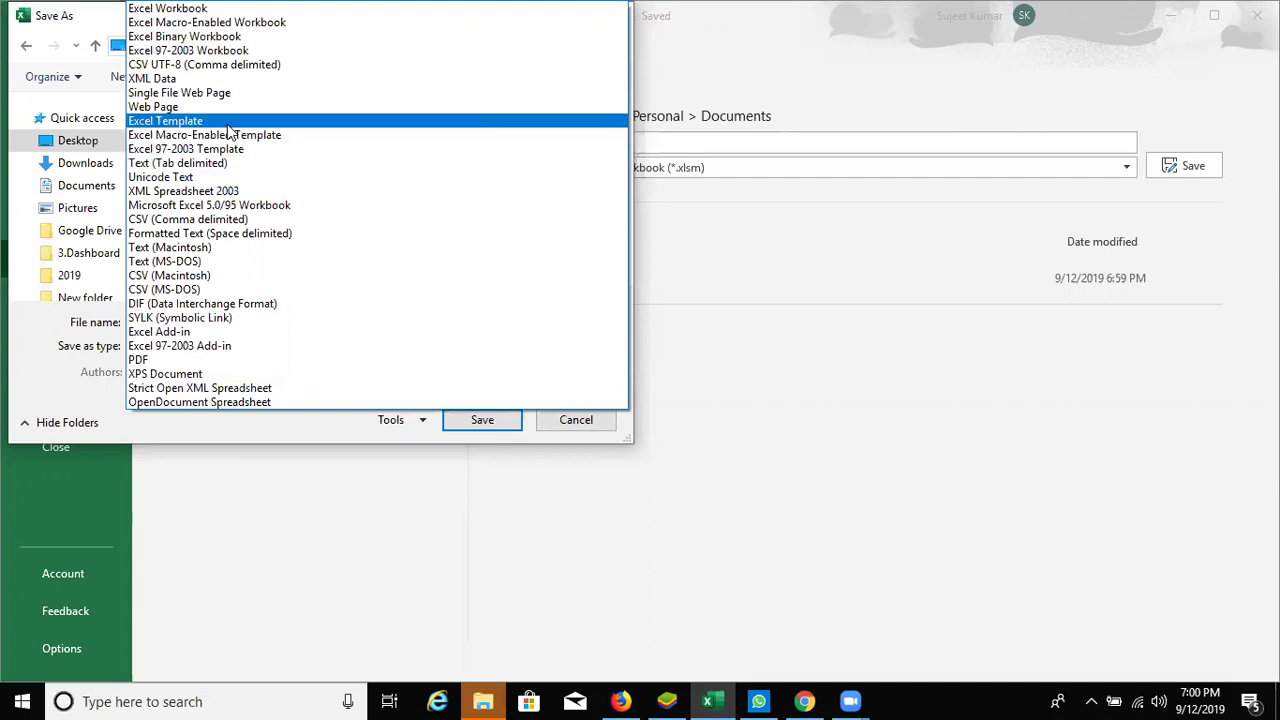
click(215, 120)
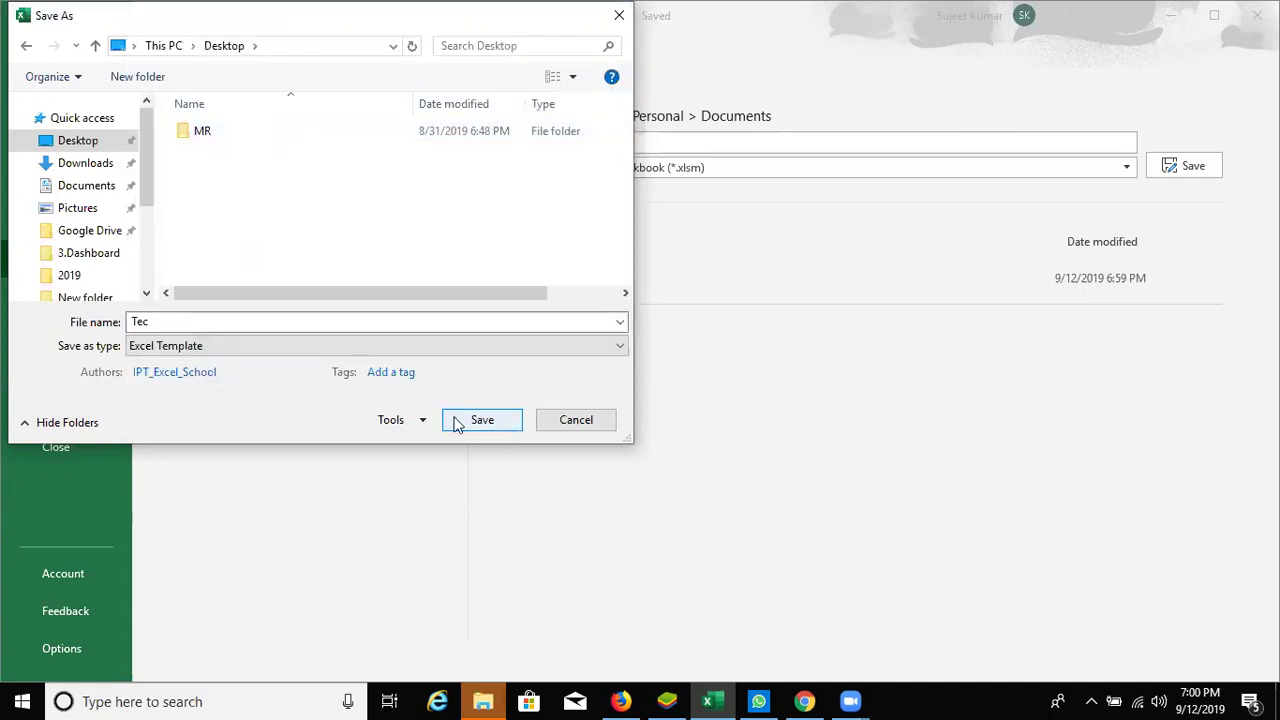
double_click(177, 327)
text(Cash)
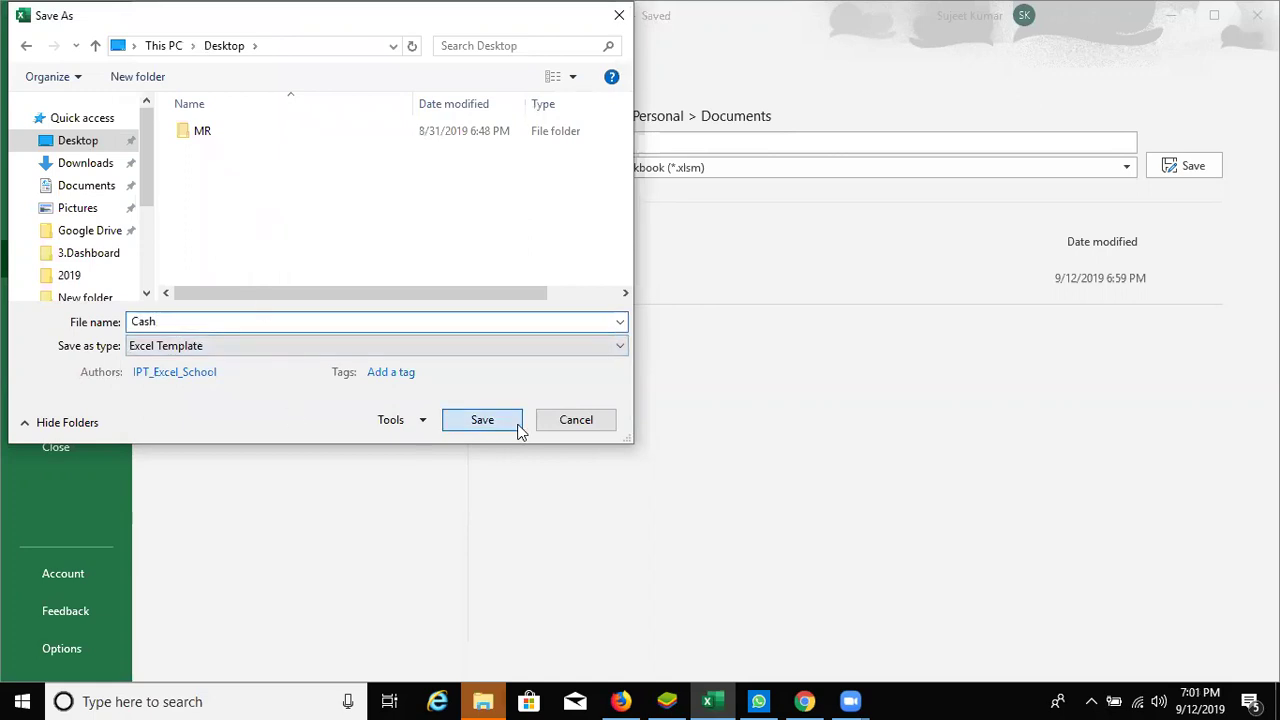
click(518, 428)
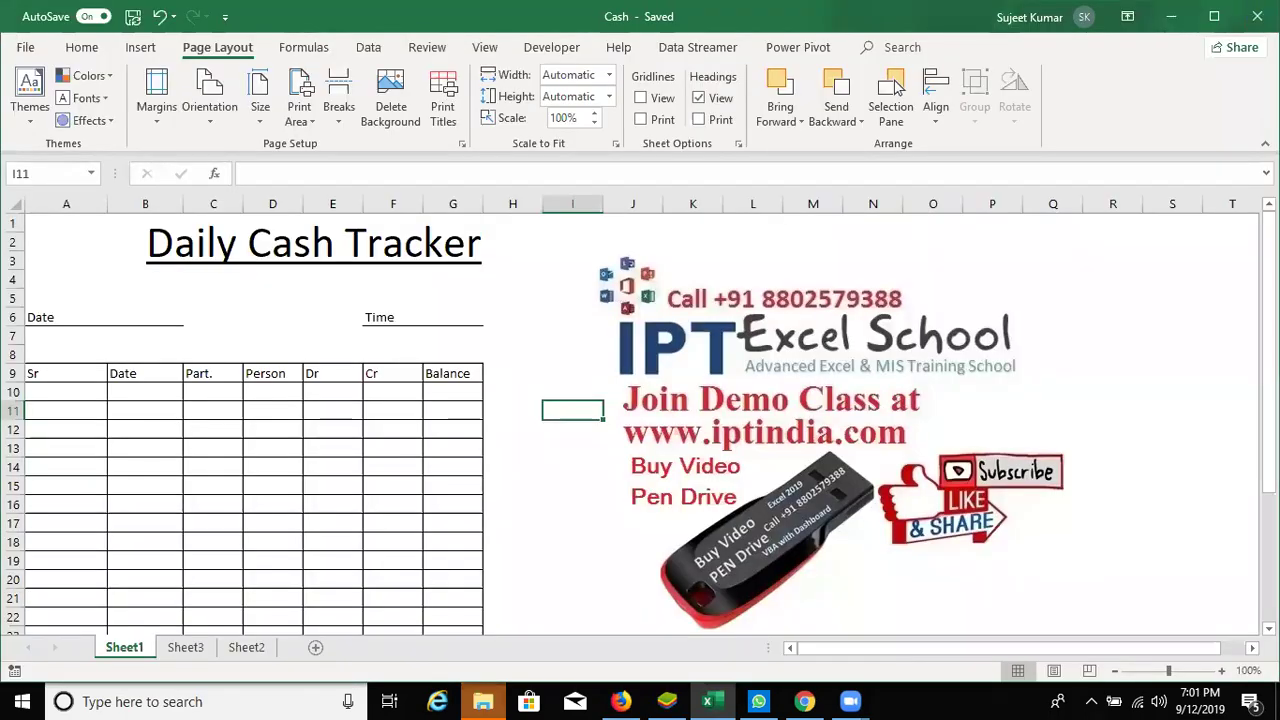
Step: Close Excel, move the Cash template icon mid-desktop, and open it as Cash1
click(1257, 16)
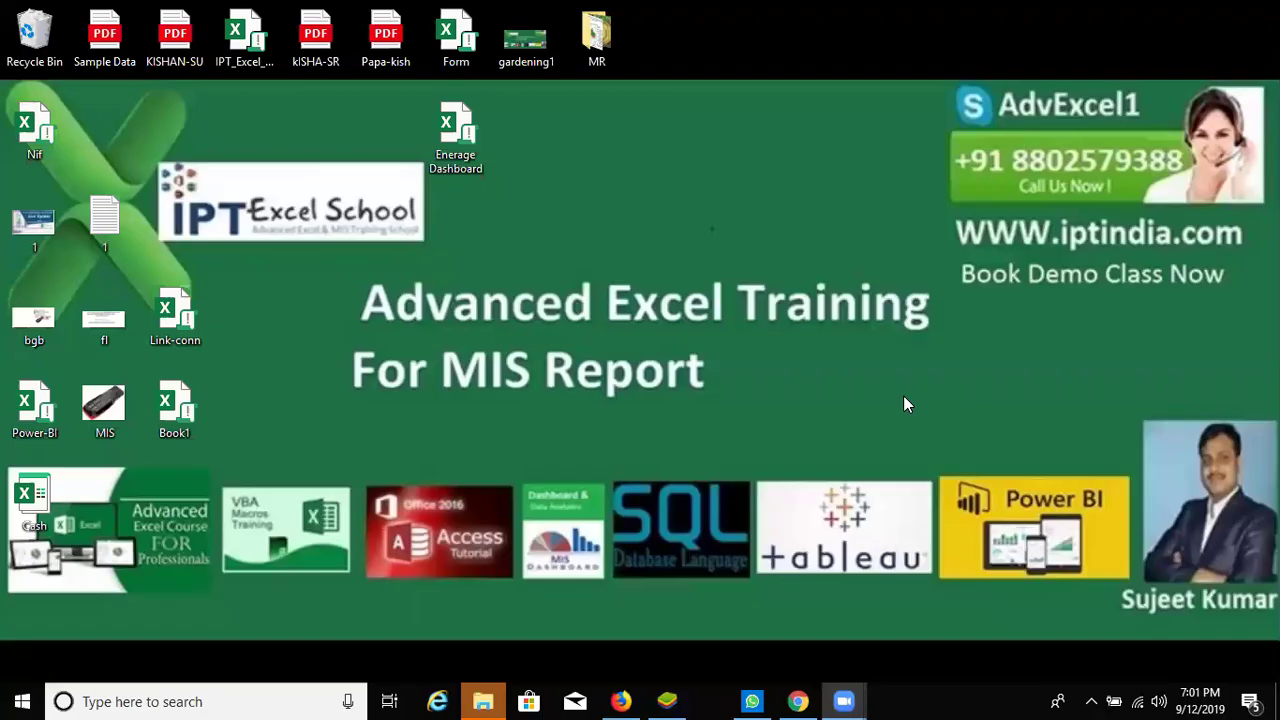
drag(33, 497, 545, 222)
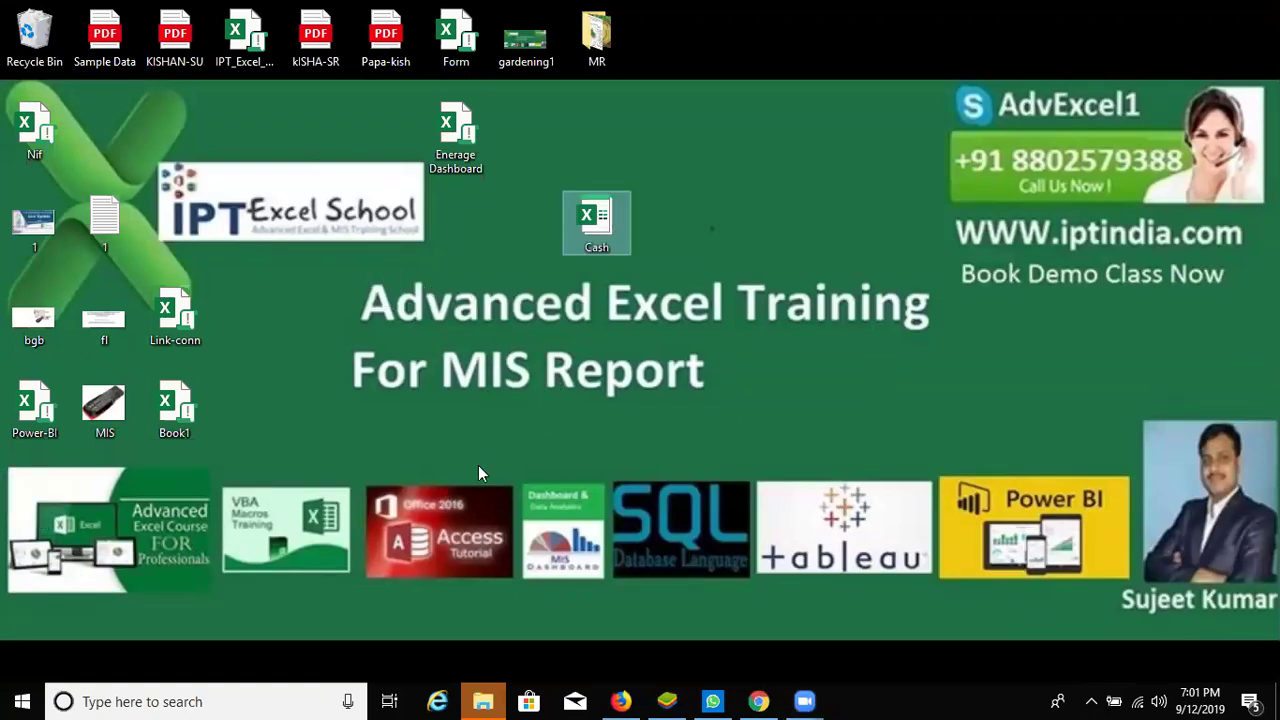
double_click(603, 243)
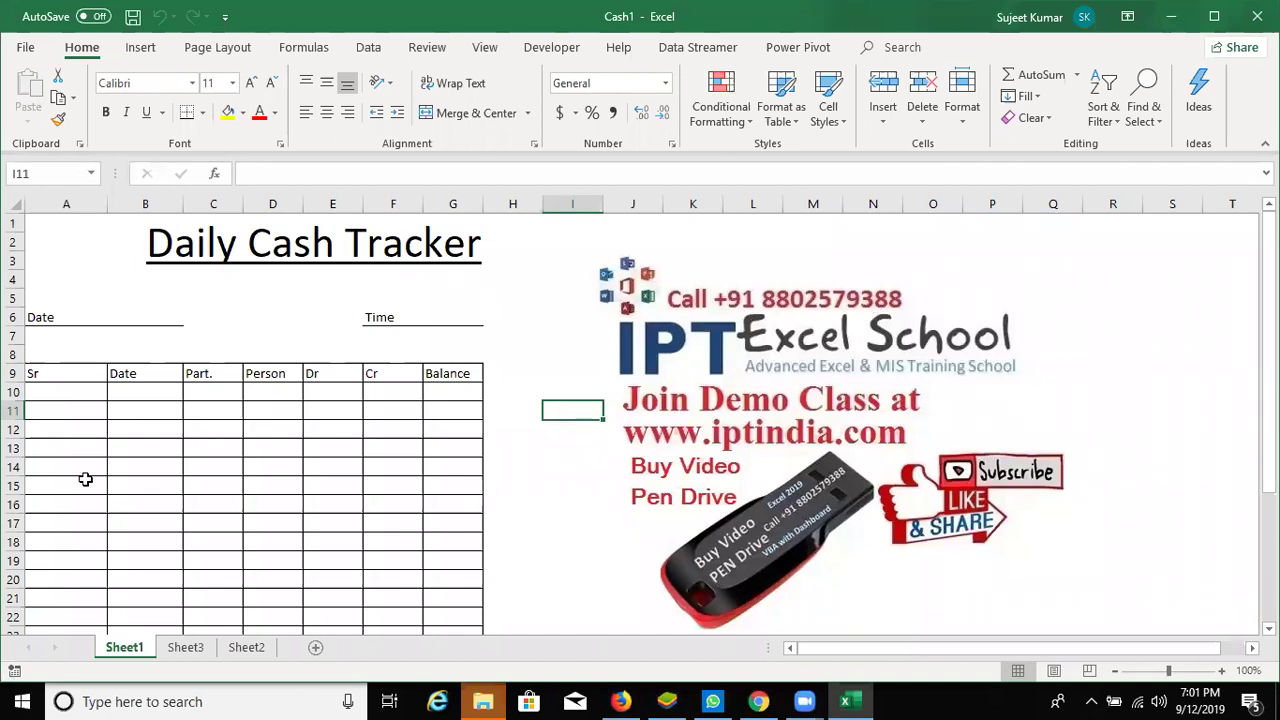
Step: Select cell D13 among the blank entry rows of the new Cash1 tracker
click(178, 447)
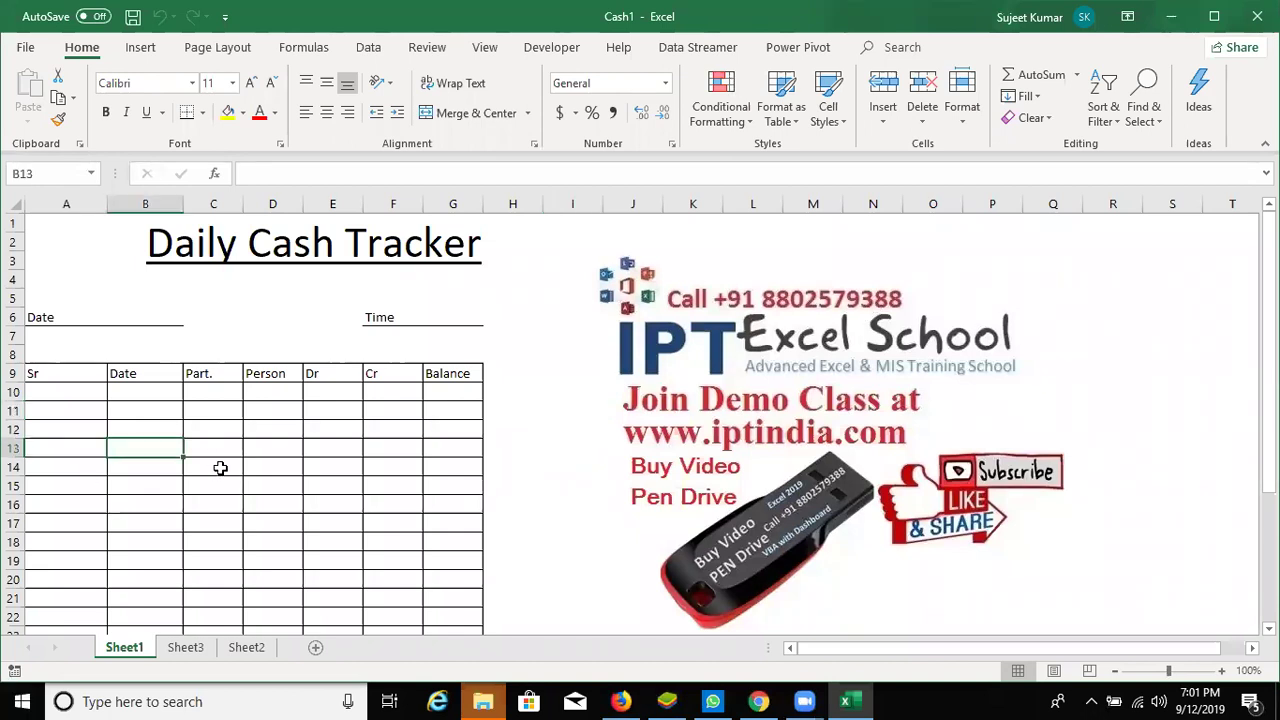
scroll(221, 430, down, 5)
scroll(287, 391, up, 4)
click(288, 393)
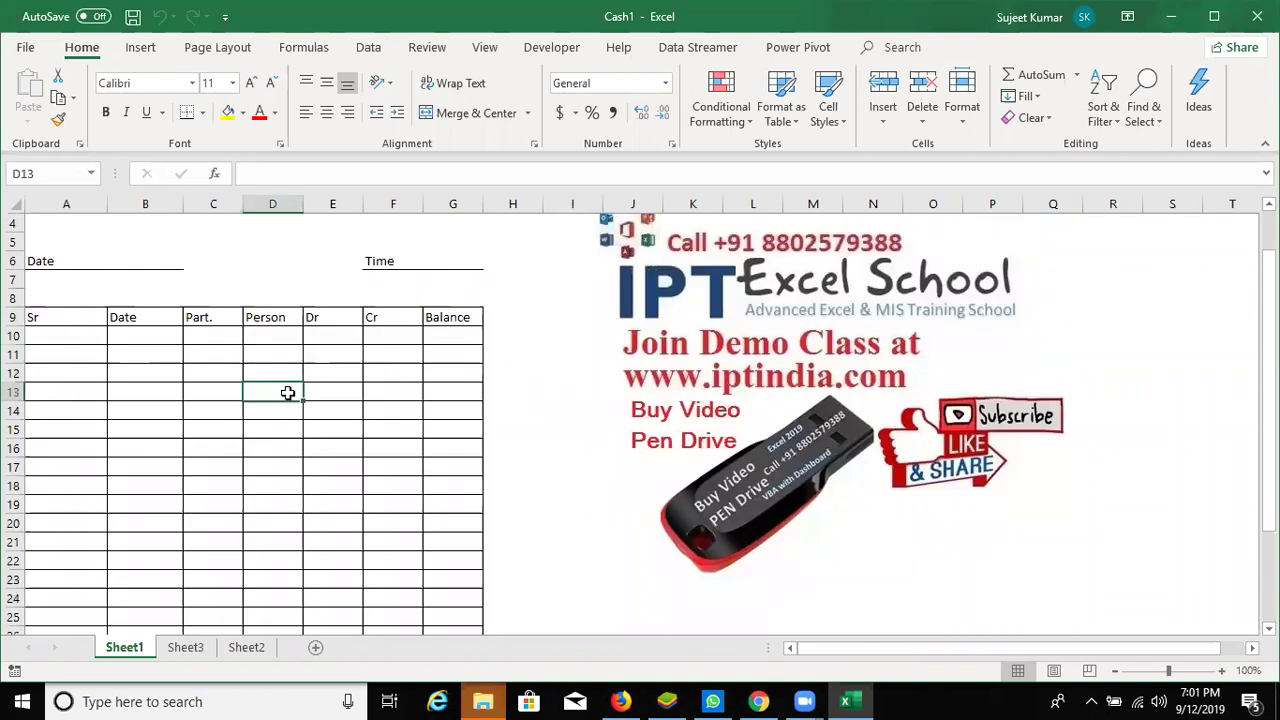
Step: Start saving Cash1 to Documents via More save options, then abandon it and close the workbook
key(ctrl+s)
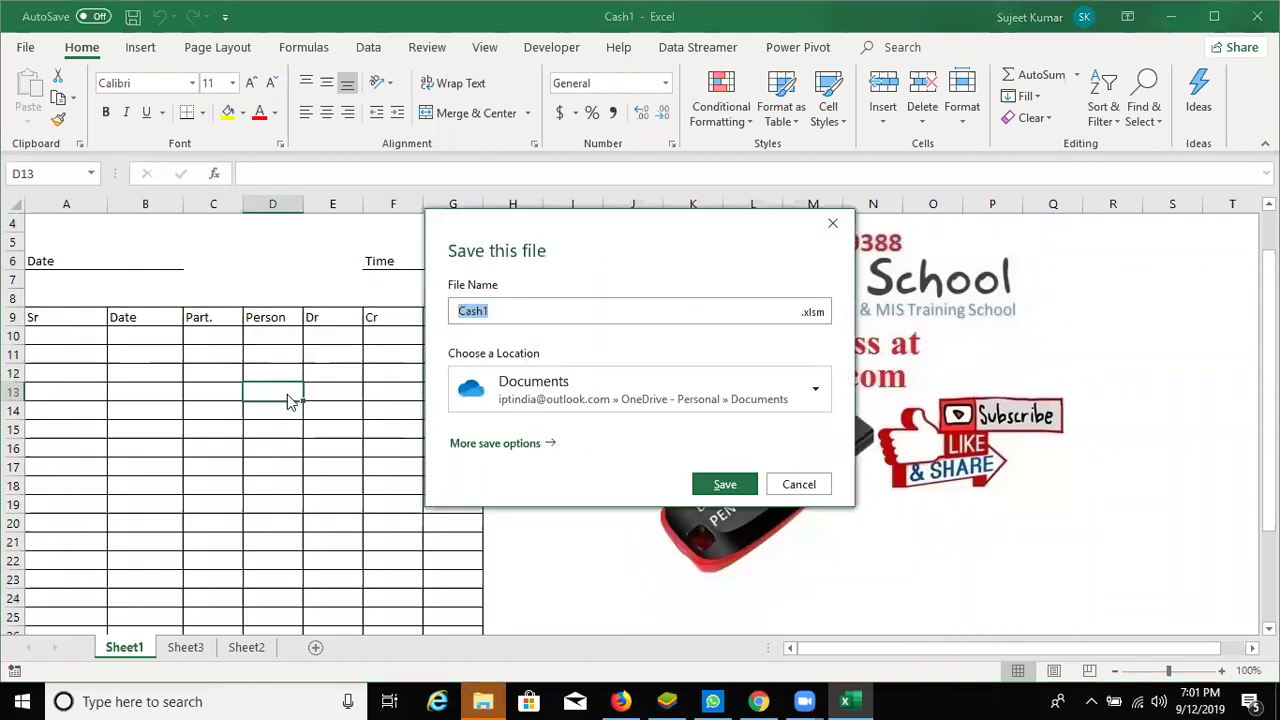
click(506, 412)
click(512, 497)
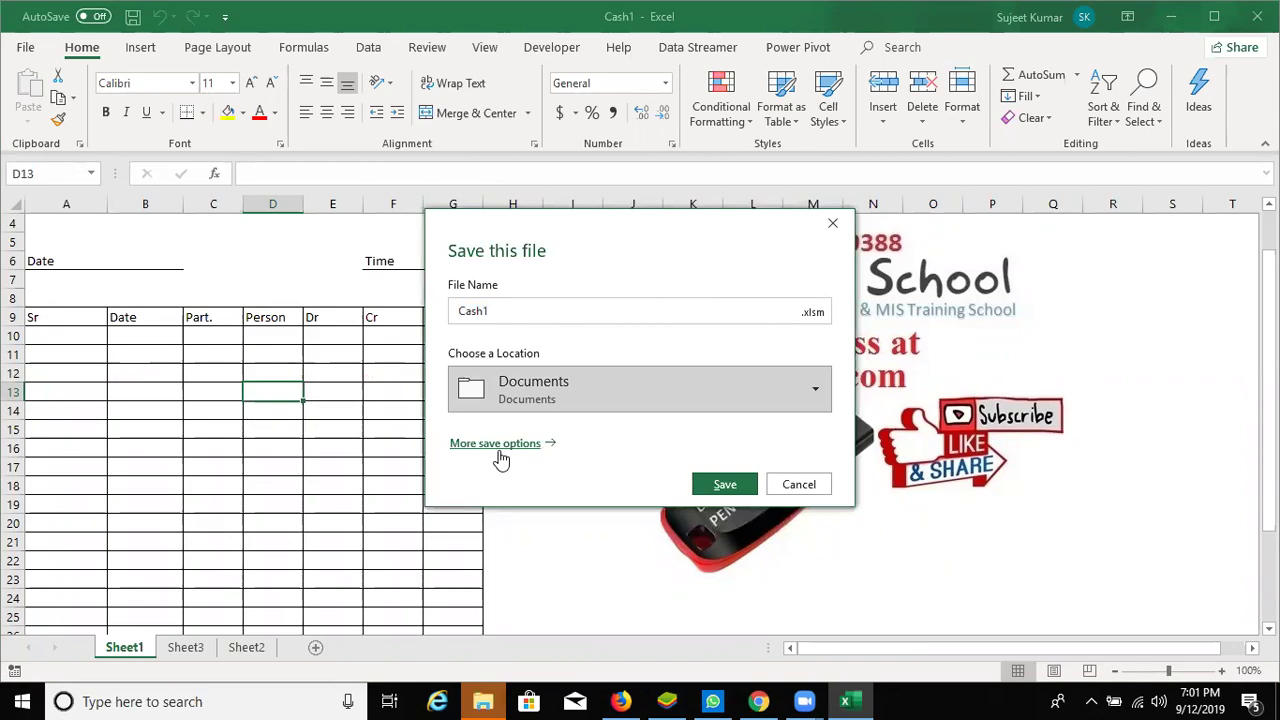
click(499, 451)
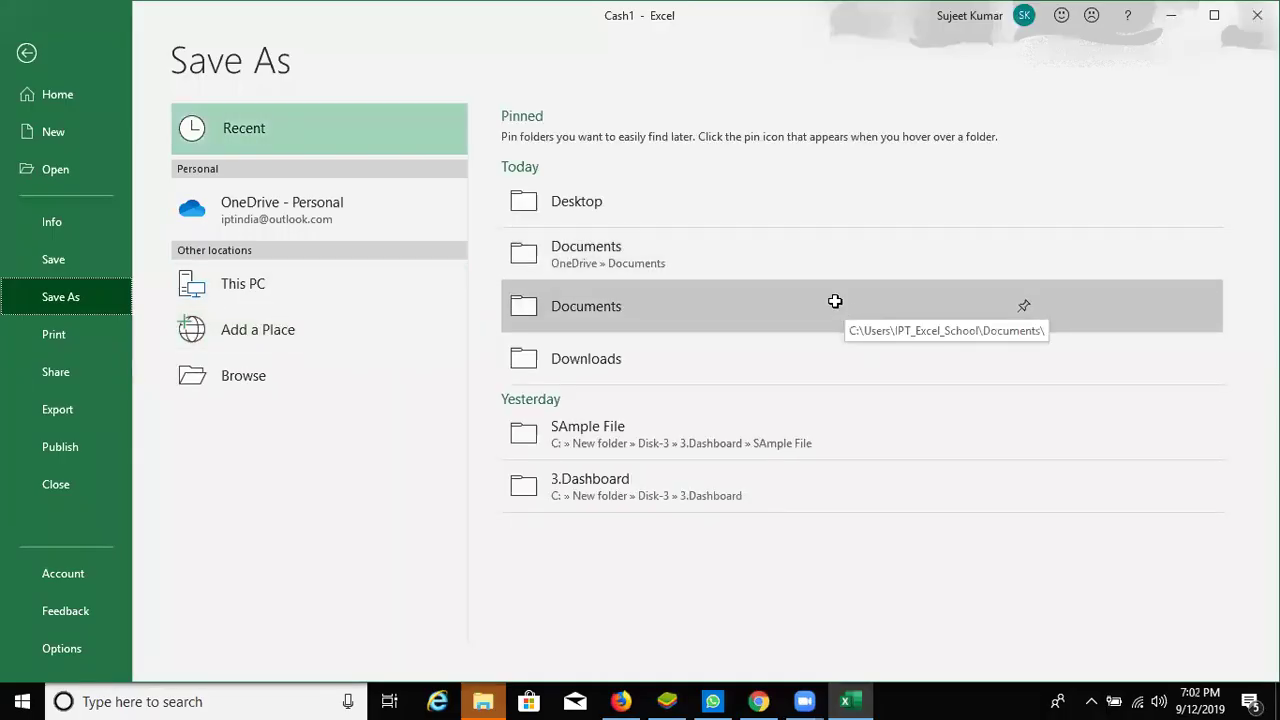
click(835, 302)
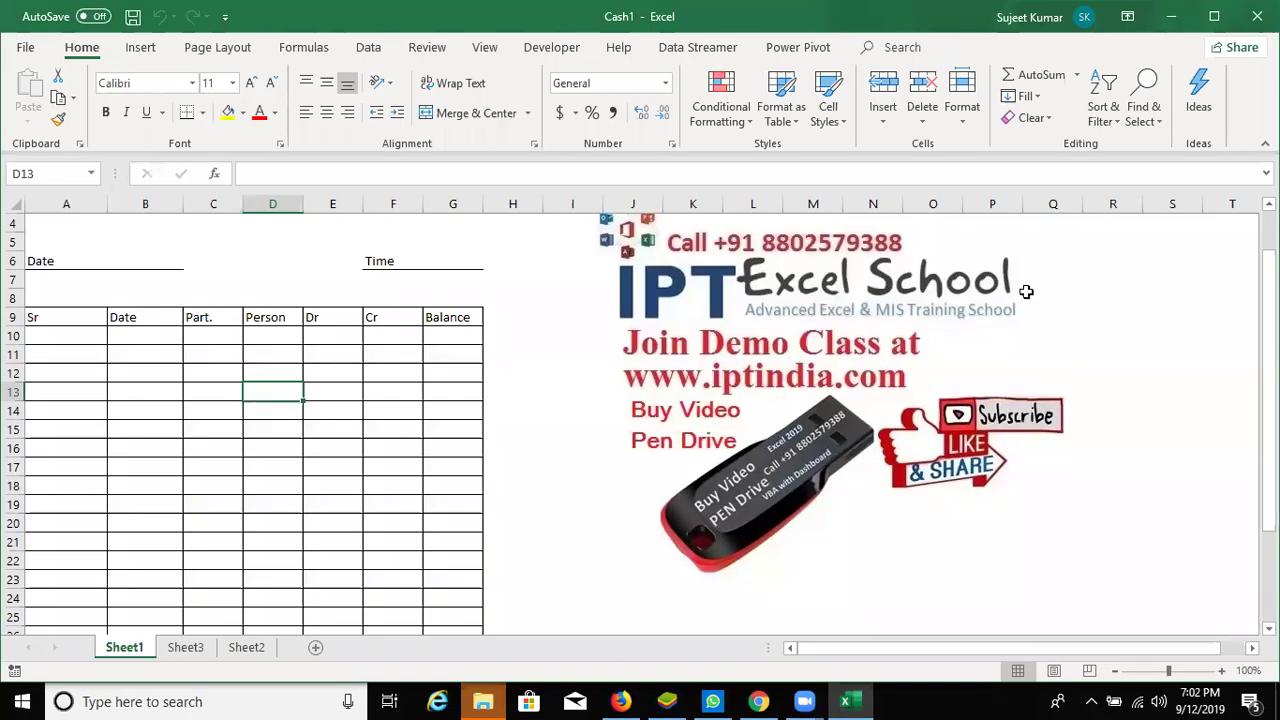
click(1027, 293)
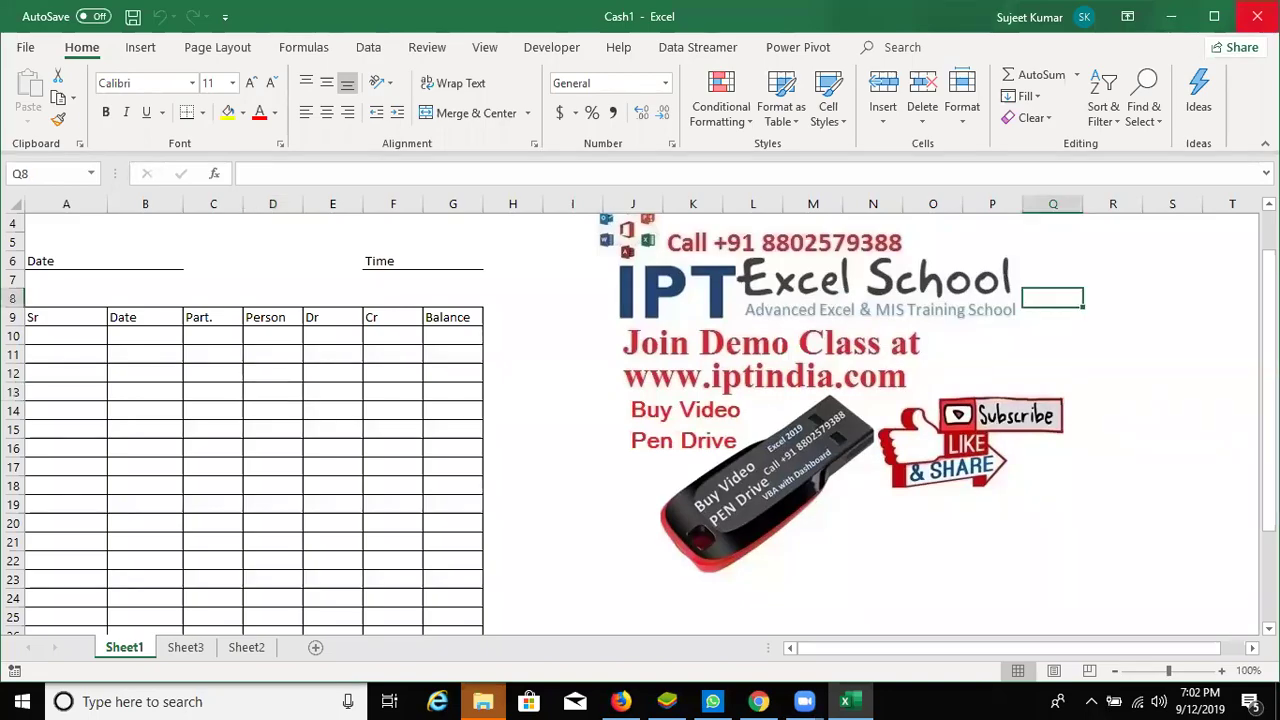
click(1257, 16)
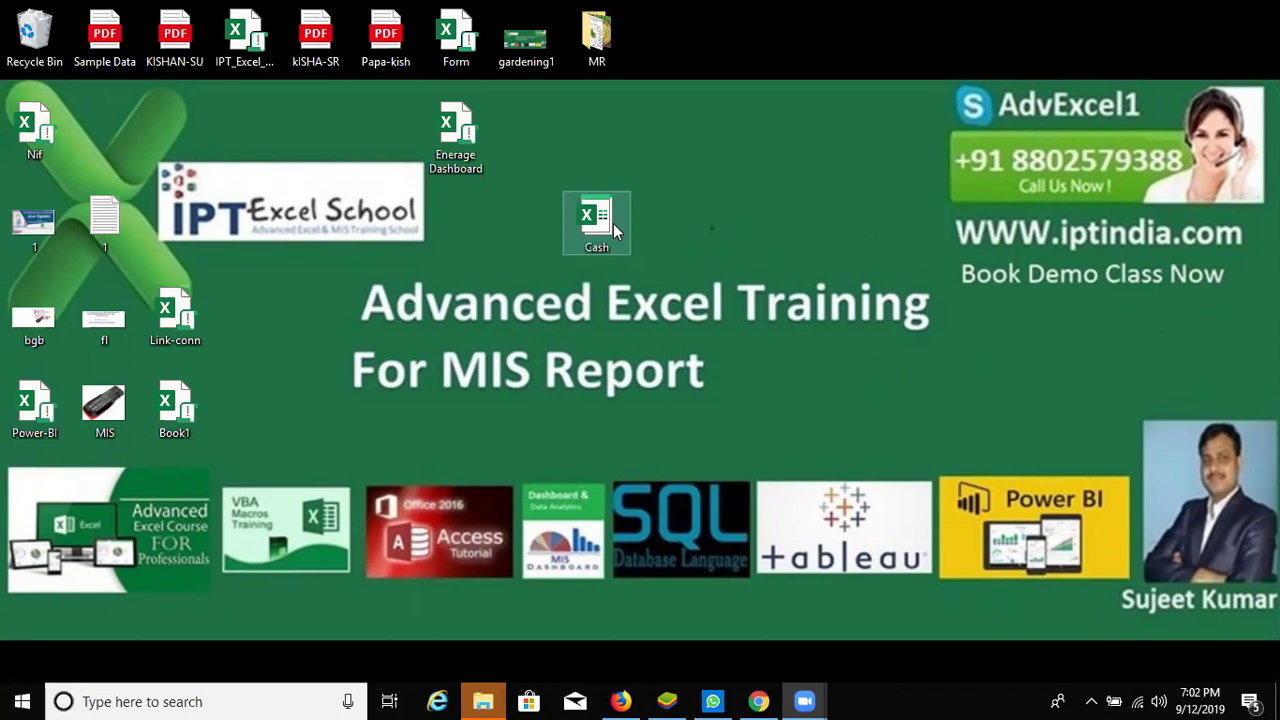
Step: Open a second copy, Cash2, from the Cash template and rearrange the workbook windows
double_click(596, 234)
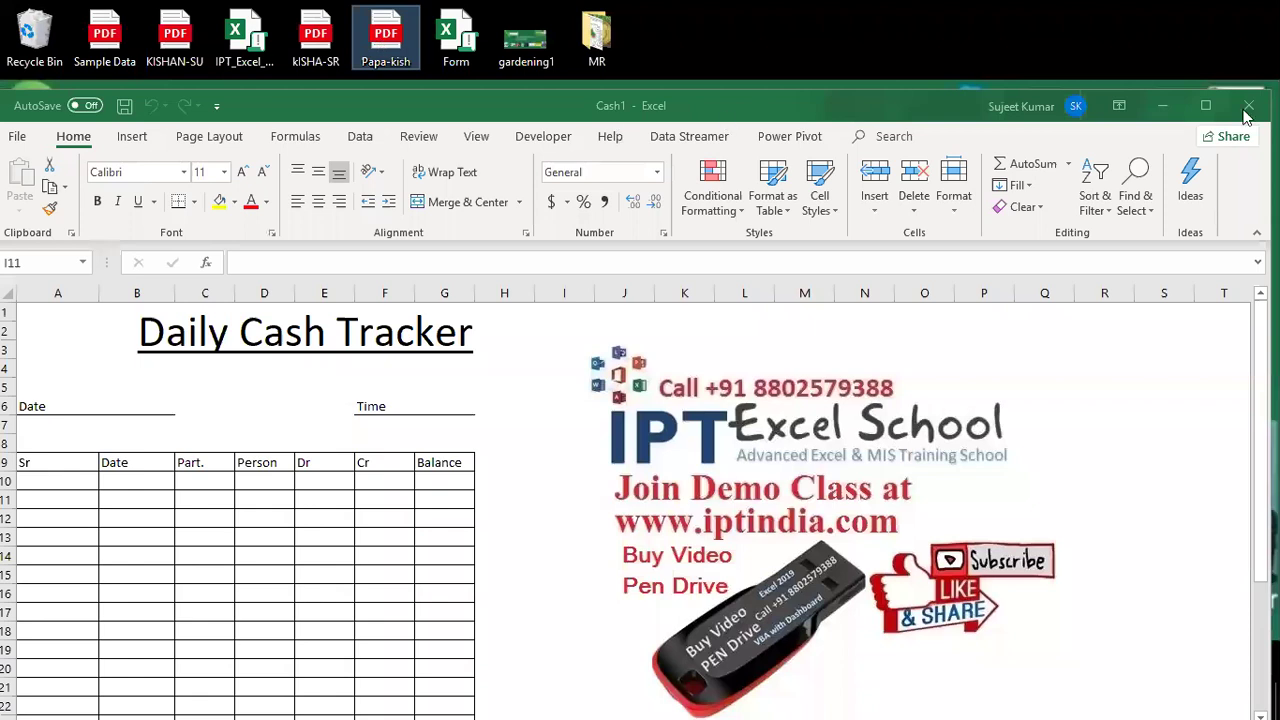
click(1160, 110)
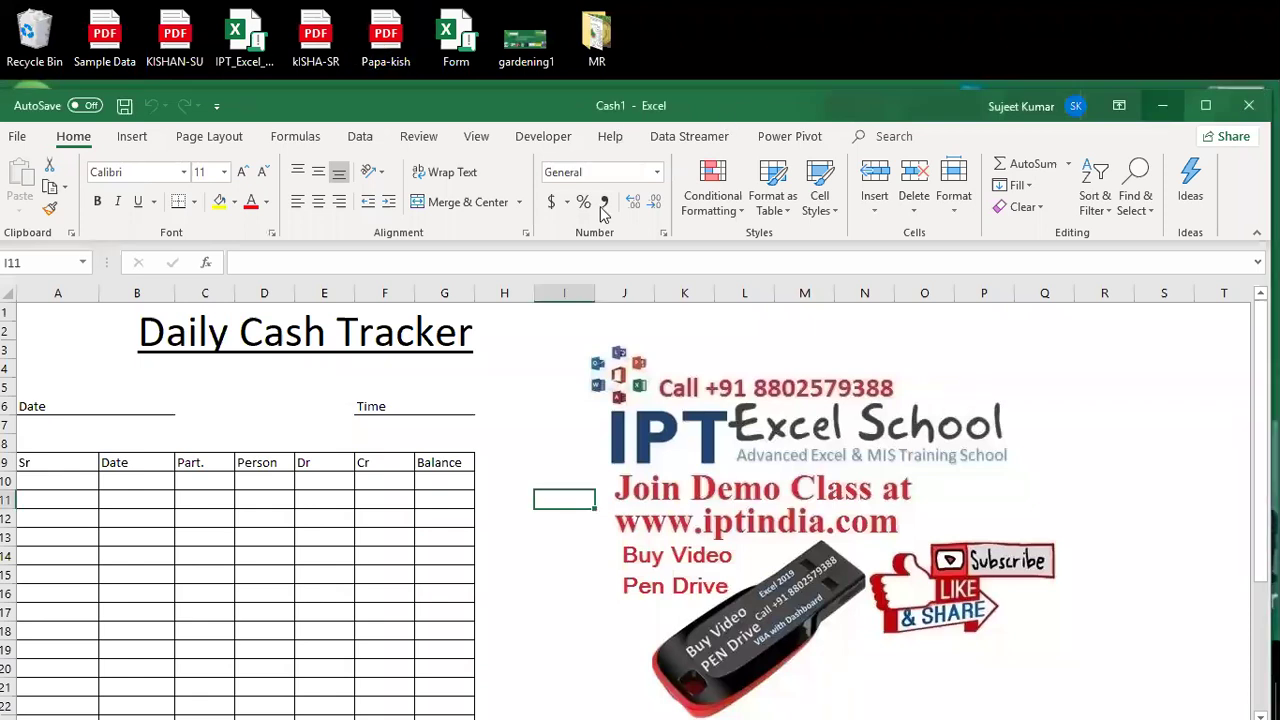
click(848, 701)
click(850, 702)
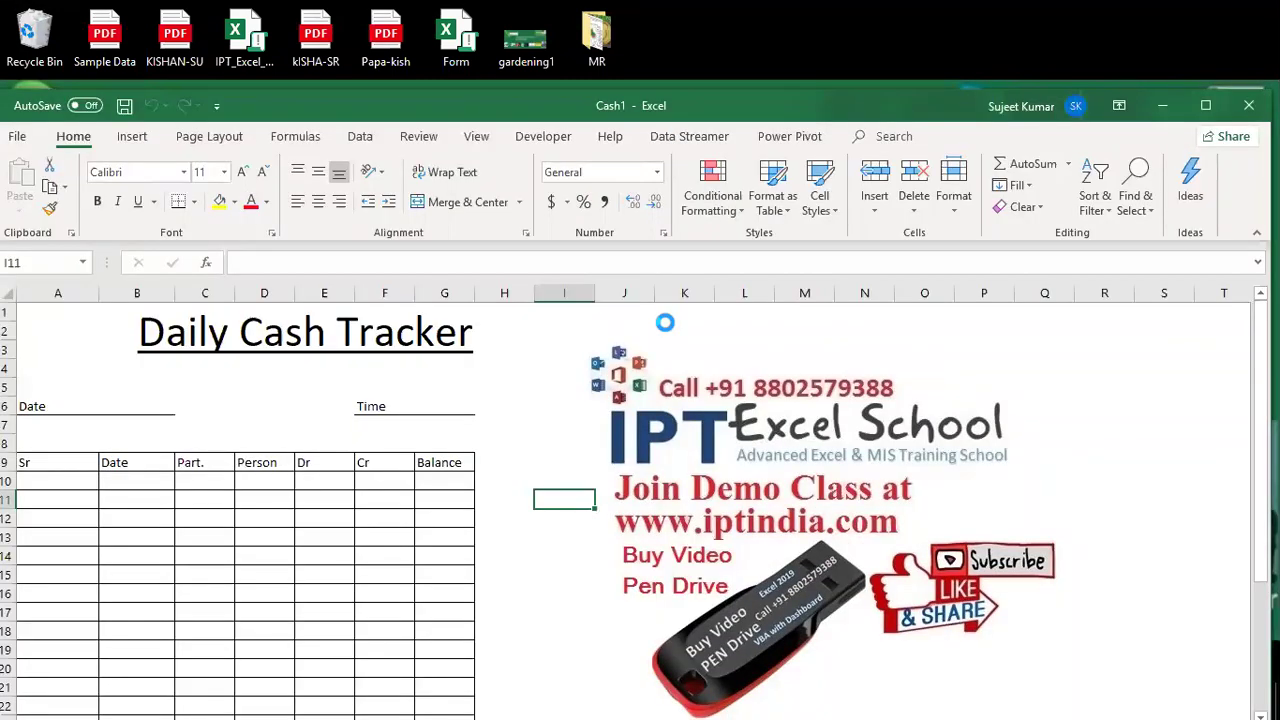
drag(615, 106, 623, 55)
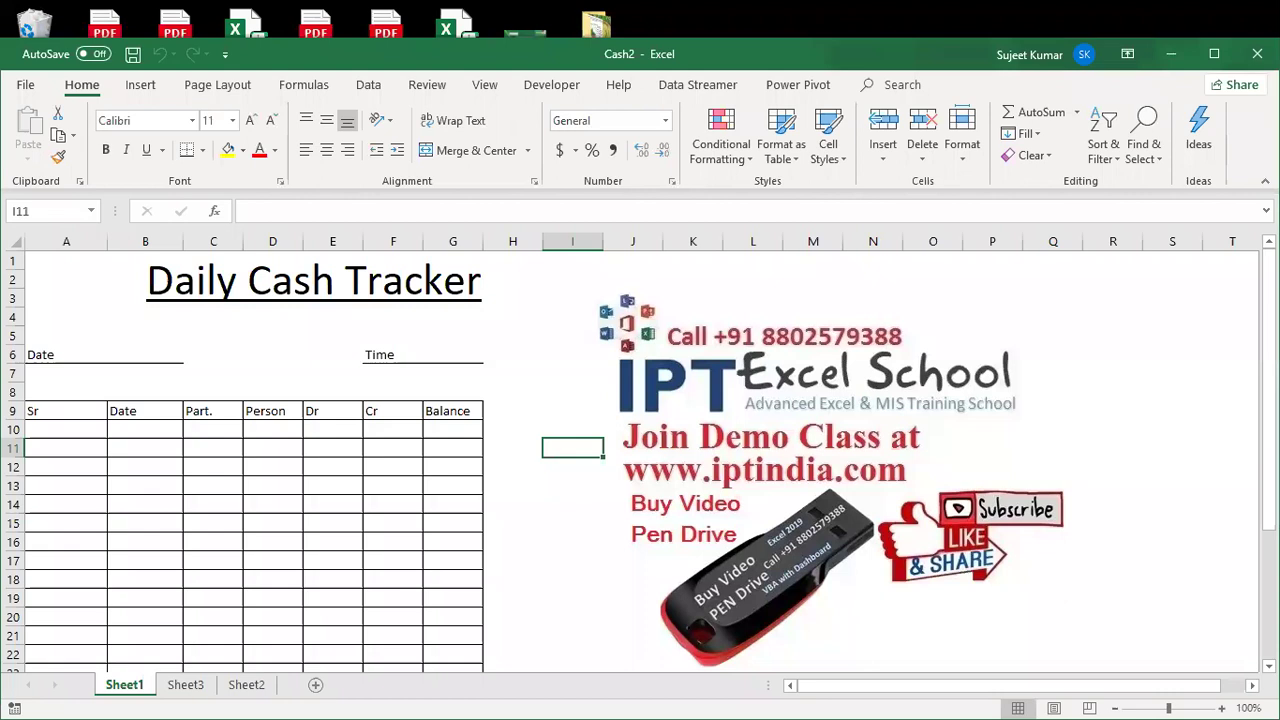
Step: Close Cash2, close Cash1 with Don't Save, and show the desktop
click(1257, 54)
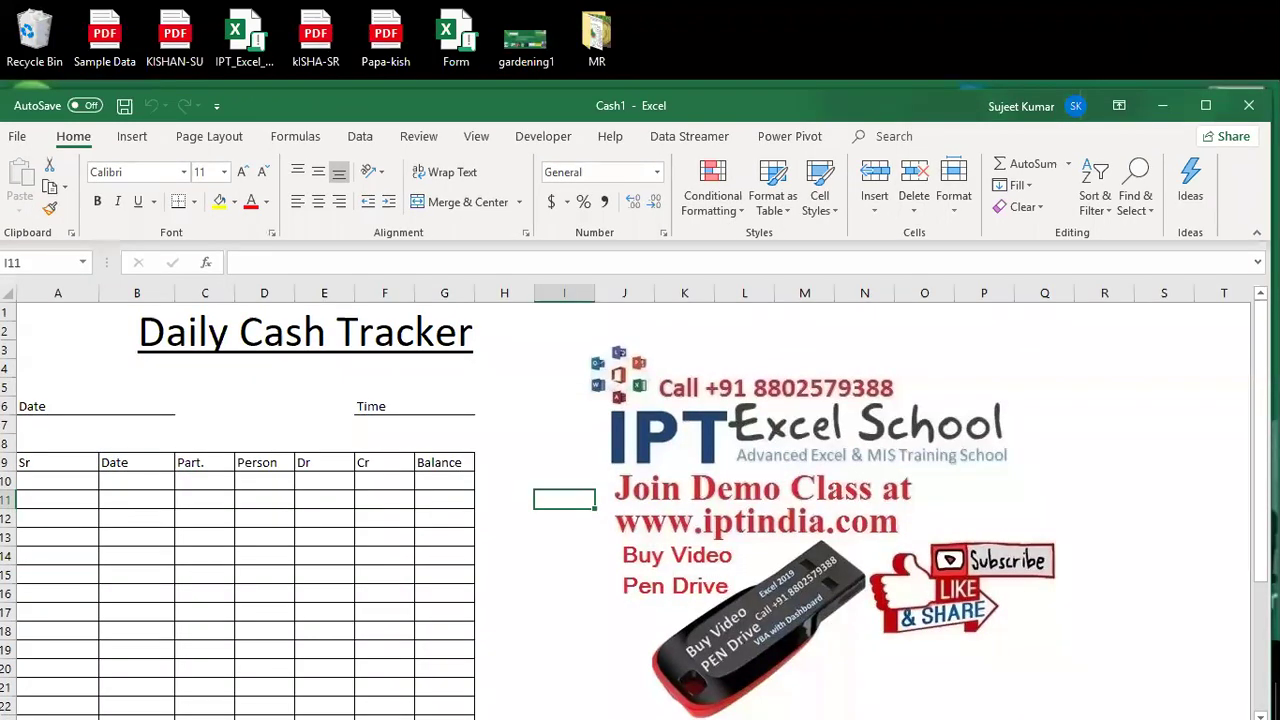
click(1248, 105)
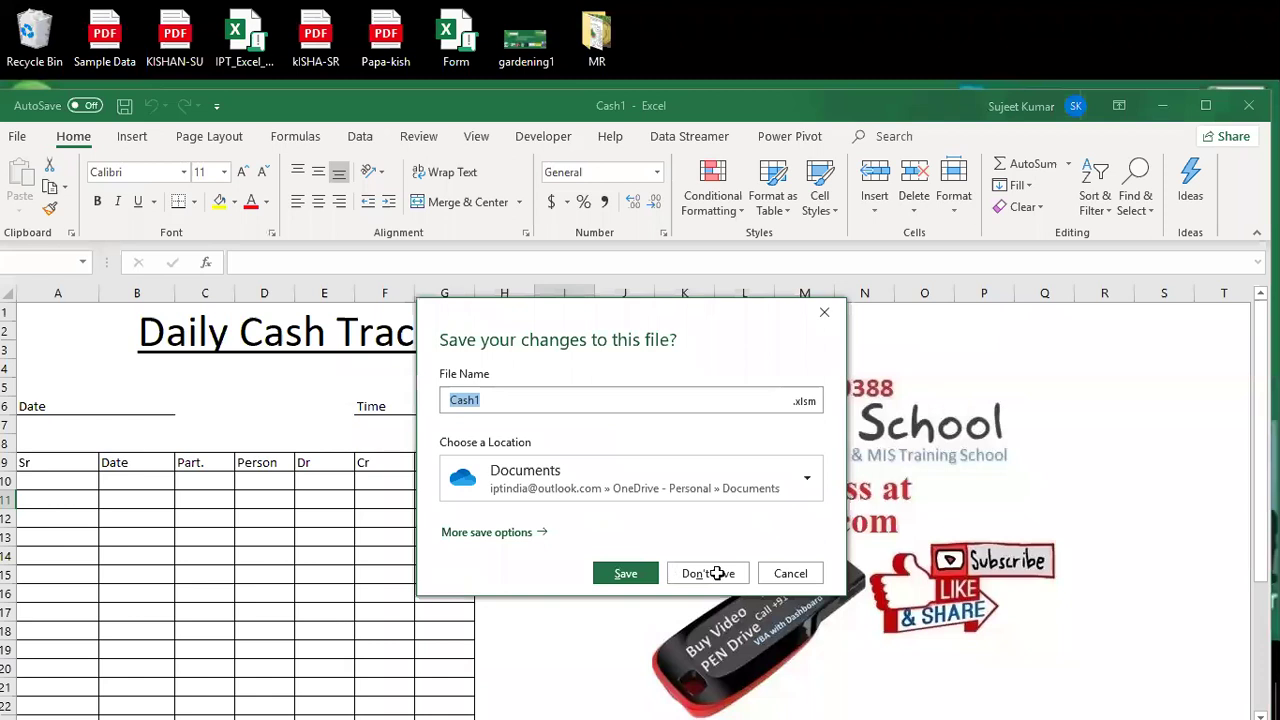
click(716, 573)
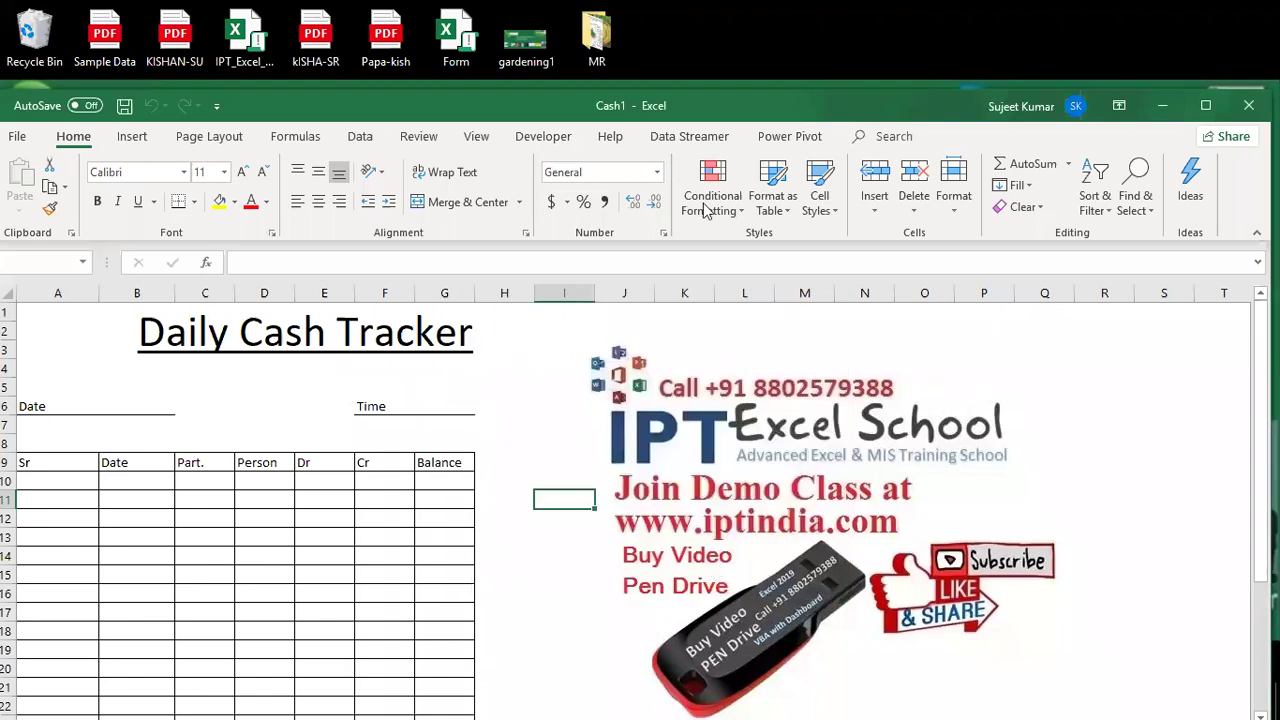
key(super+d)
Step: Refresh the desktop from its right-click menu
right_click(734, 268)
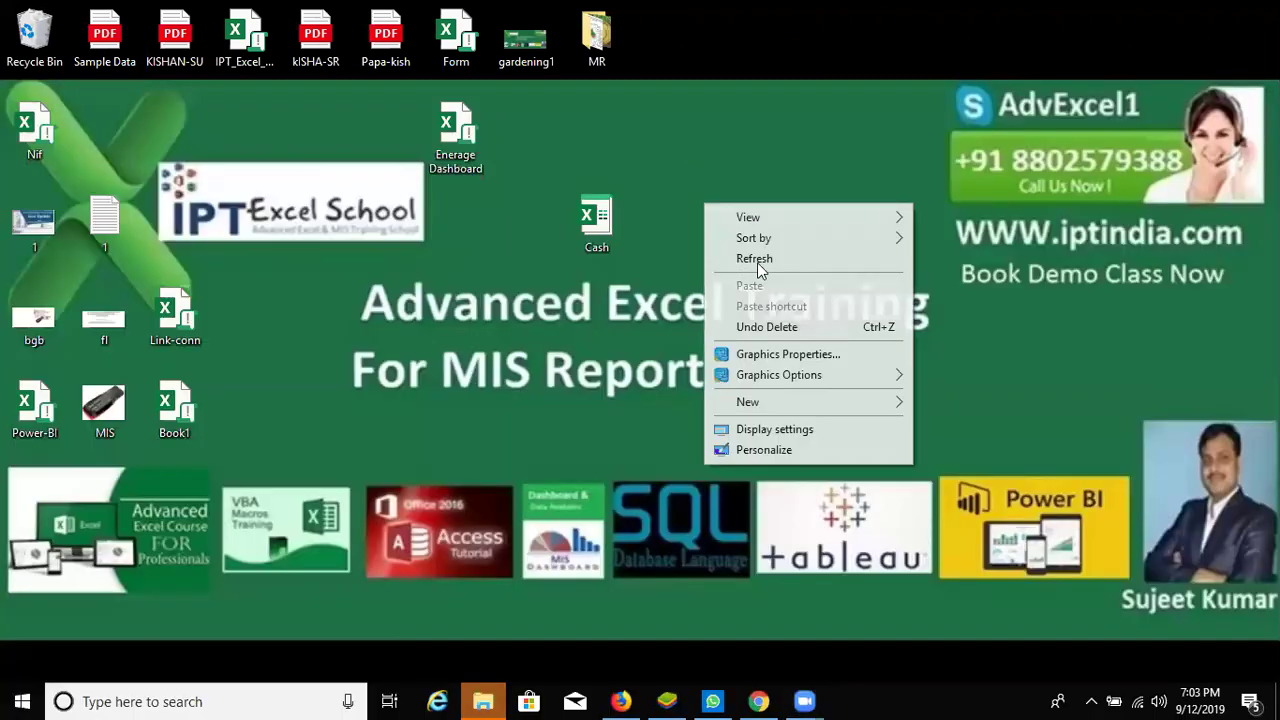
click(756, 262)
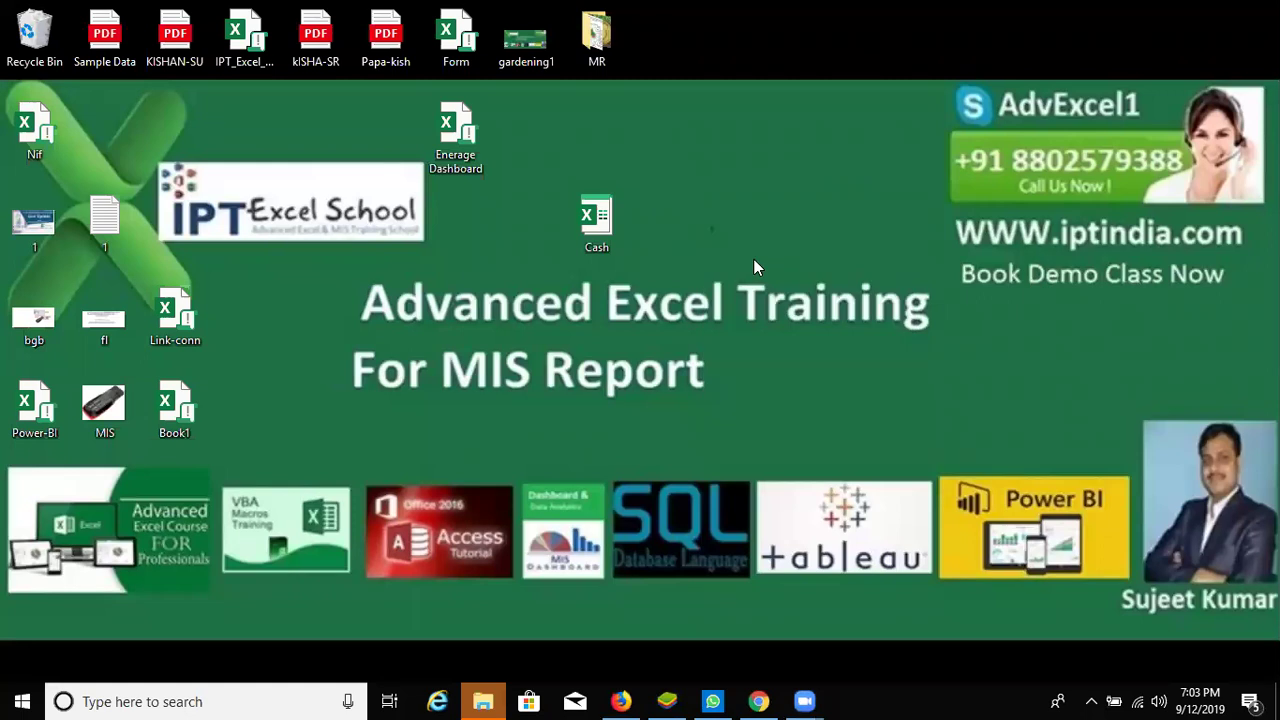